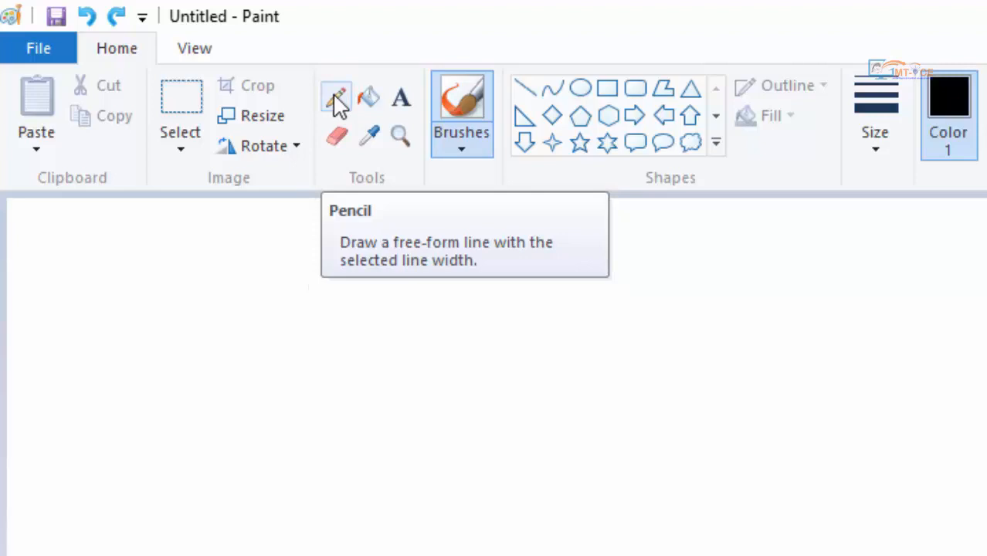
# - Draw three thin black freehand curves across the canvas with the Pencil tool
pyautogui.click(337, 105)
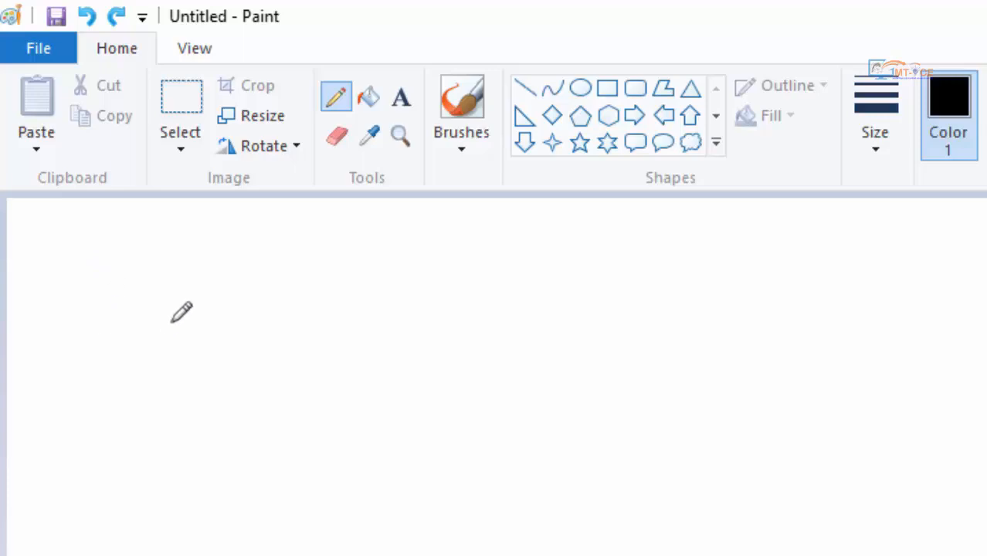
pyautogui.moveTo(109, 281)
pyautogui.mouseDown()
pyautogui.moveTo(81, 307)
pyautogui.moveTo(78, 446)
pyautogui.moveTo(65, 499)
pyautogui.mouseUp()
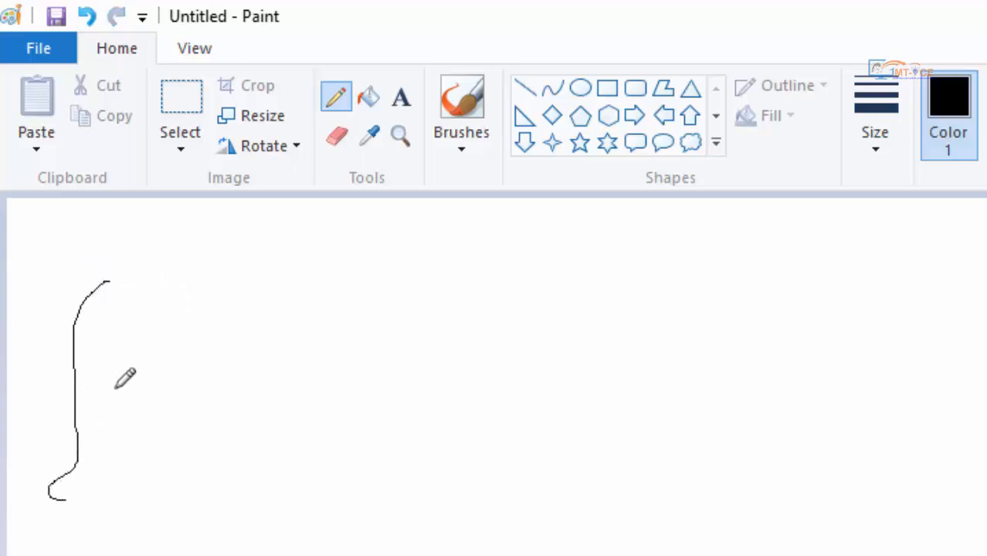
pyautogui.moveTo(162, 312)
pyautogui.mouseDown()
pyautogui.moveTo(184, 359)
pyautogui.moveTo(419, 377)
pyautogui.moveTo(595, 430)
pyautogui.mouseUp()
pyautogui.moveTo(671, 371)
pyautogui.mouseDown()
pyautogui.moveTo(354, 390)
pyautogui.moveTo(702, 354)
pyautogui.moveTo(358, 416)
pyautogui.moveTo(449, 370)
pyautogui.mouseUp()
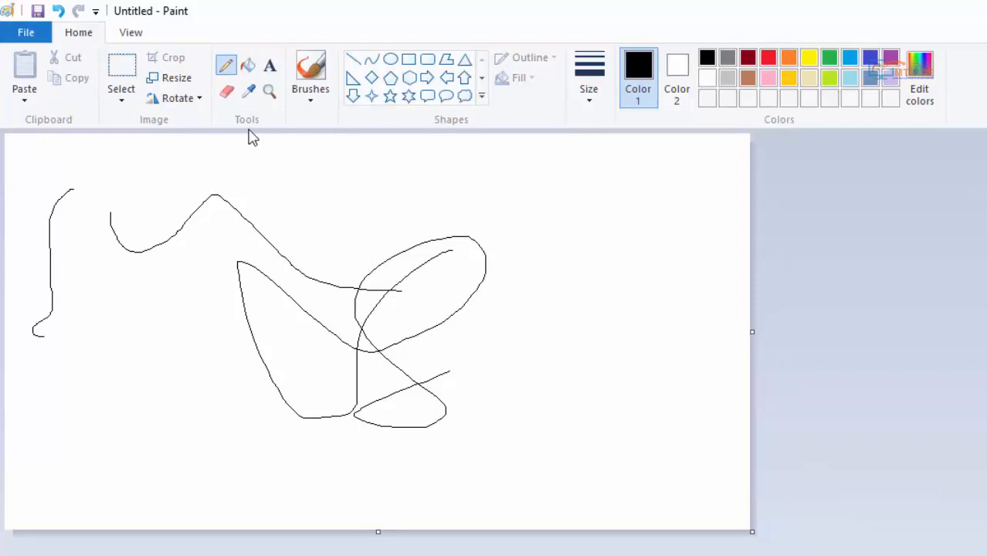
# - Set the Pencil width to 4px and draw thick black looping curves across the middle of the canvas
pyautogui.click(594, 99)
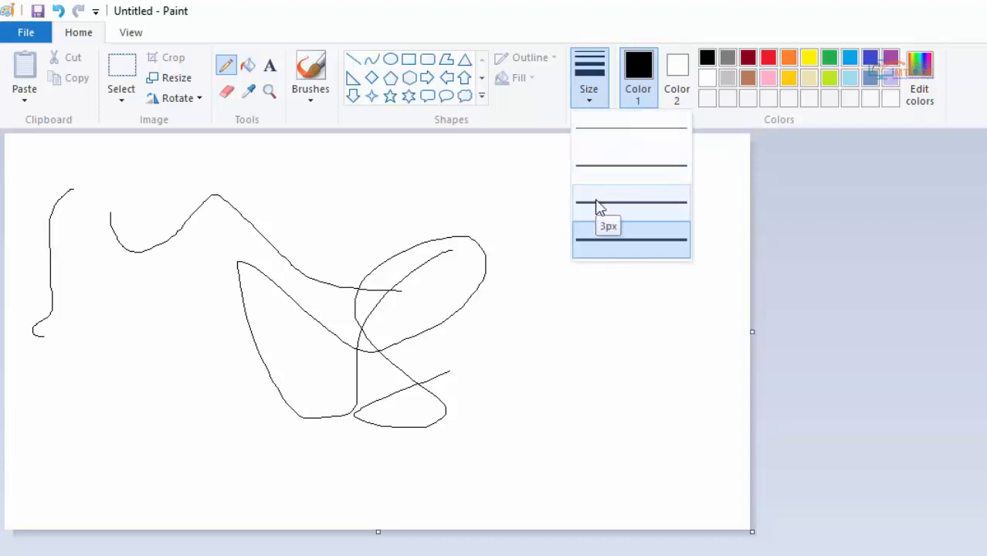
pyautogui.click(597, 243)
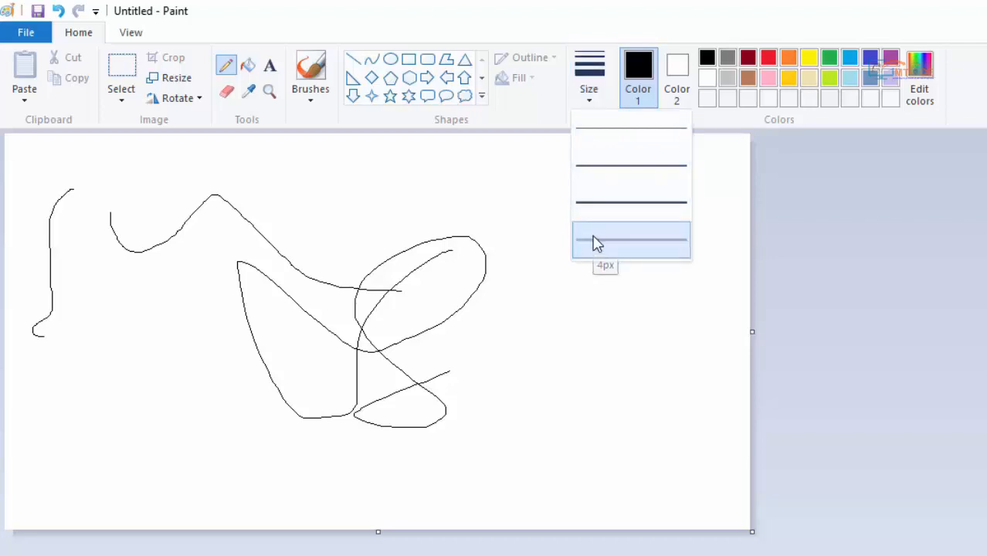
pyautogui.moveTo(565, 191)
pyautogui.mouseDown()
pyautogui.moveTo(498, 267)
pyautogui.moveTo(369, 185)
pyautogui.moveTo(610, 327)
pyautogui.mouseUp()
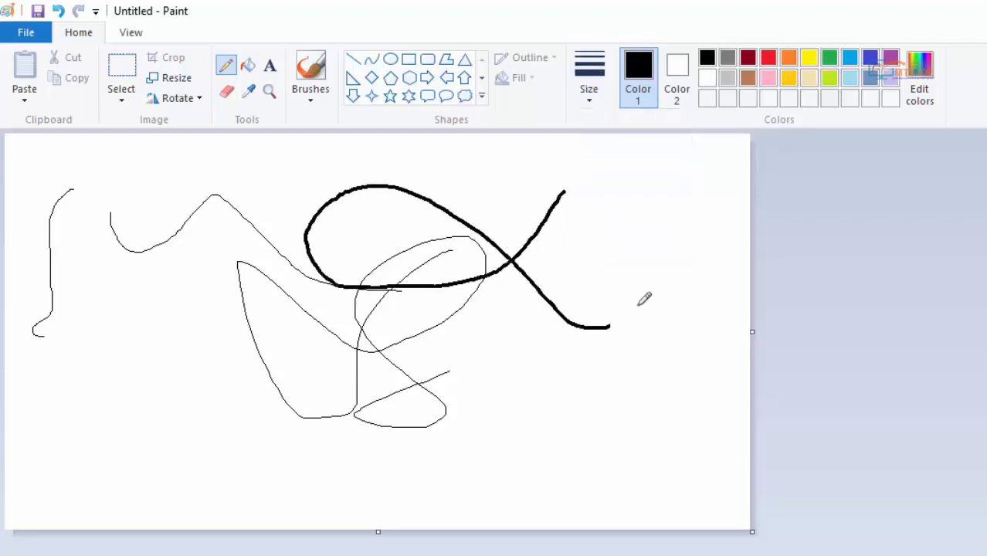
pyautogui.moveTo(644, 298)
pyautogui.mouseDown()
pyautogui.moveTo(608, 224)
pyautogui.moveTo(466, 378)
pyautogui.moveTo(273, 354)
pyautogui.moveTo(229, 332)
pyautogui.mouseUp()
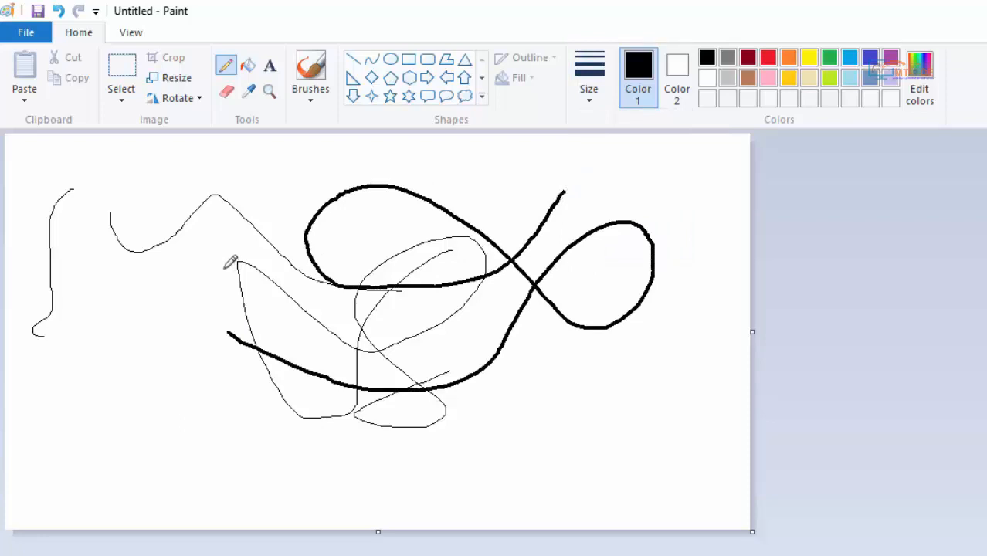
# - Set the Pencil to the thinnest width and red, and draw a thin red freehand curve over the black ones
pyautogui.click(593, 108)
pyautogui.click(603, 133)
pyautogui.click(770, 60)
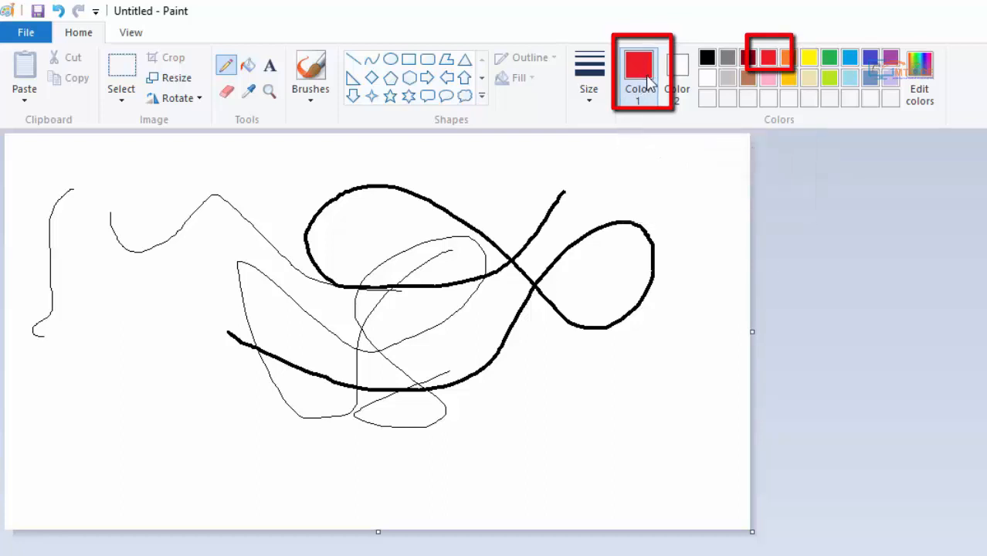
pyautogui.moveTo(641, 170)
pyautogui.mouseDown()
pyautogui.moveTo(617, 177)
pyautogui.moveTo(570, 297)
pyautogui.moveTo(465, 317)
pyautogui.moveTo(432, 234)
pyautogui.moveTo(490, 316)
pyautogui.moveTo(475, 365)
pyautogui.moveTo(524, 419)
pyautogui.moveTo(668, 302)
pyautogui.moveTo(385, 238)
pyautogui.moveTo(344, 223)
pyautogui.mouseUp()
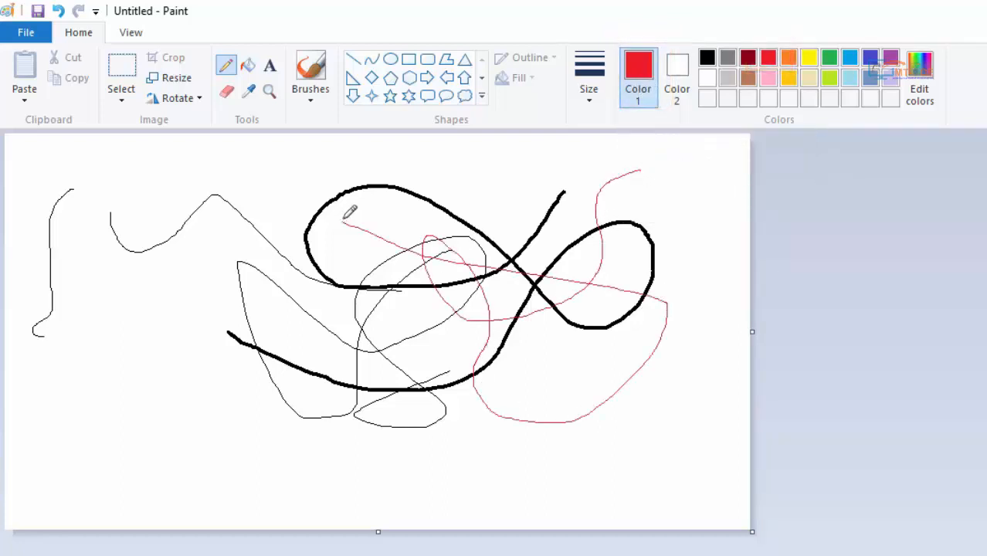
# - Set the Pencil width to 4px and draw two thick looping freehand curves, one in red and one in green
pyautogui.click(588, 85)
pyautogui.click(602, 237)
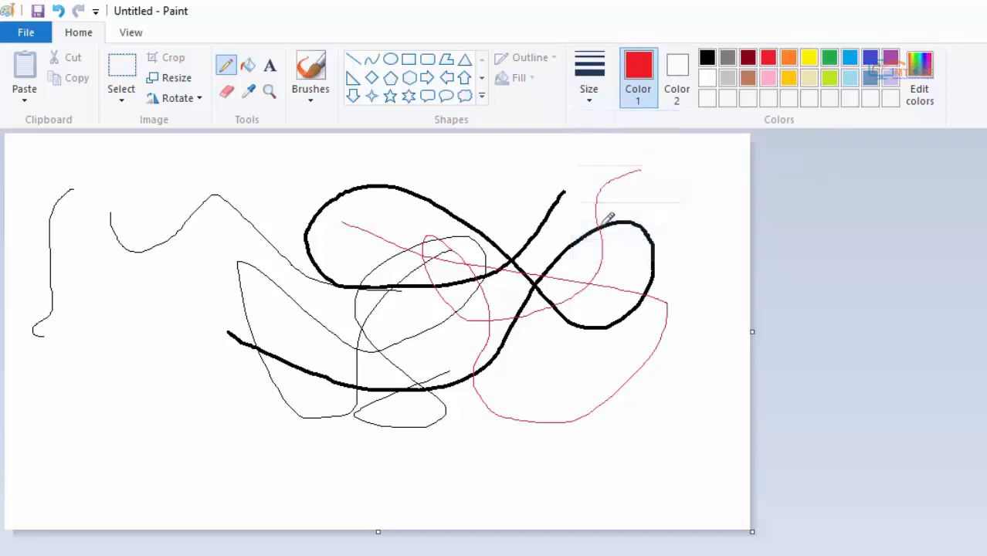
pyautogui.moveTo(537, 165)
pyautogui.mouseDown()
pyautogui.moveTo(498, 206)
pyautogui.moveTo(275, 303)
pyautogui.moveTo(250, 187)
pyautogui.moveTo(336, 307)
pyautogui.moveTo(474, 387)
pyautogui.moveTo(588, 258)
pyautogui.mouseUp()
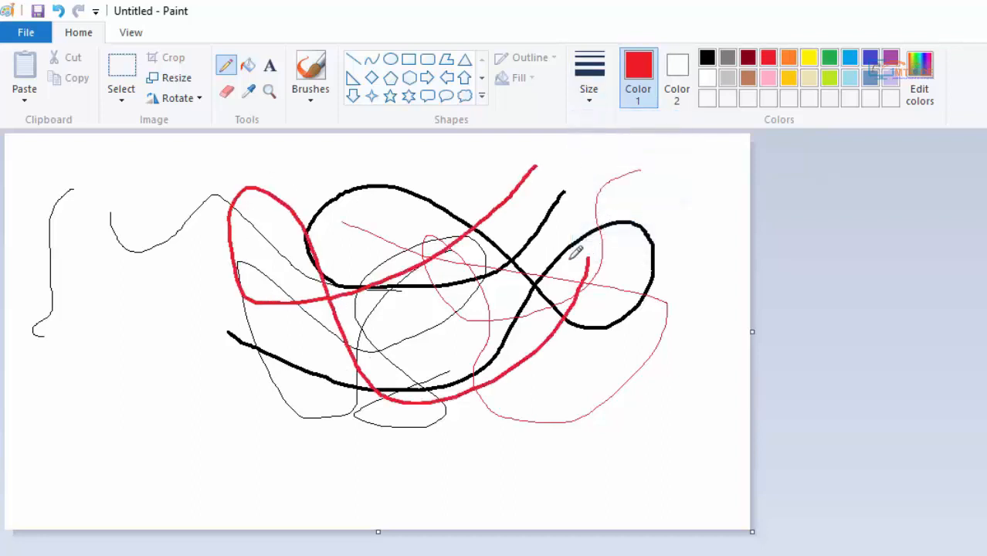
pyautogui.click(828, 57)
pyautogui.moveTo(633, 177)
pyautogui.mouseDown()
pyautogui.moveTo(453, 293)
pyautogui.moveTo(378, 178)
pyautogui.moveTo(480, 305)
pyautogui.moveTo(407, 384)
pyautogui.moveTo(537, 425)
pyautogui.moveTo(654, 254)
pyautogui.moveTo(414, 285)
pyautogui.moveTo(228, 334)
pyautogui.moveTo(187, 244)
pyautogui.moveTo(241, 255)
pyautogui.moveTo(128, 434)
pyautogui.moveTo(161, 493)
pyautogui.moveTo(245, 451)
pyautogui.mouseUp()
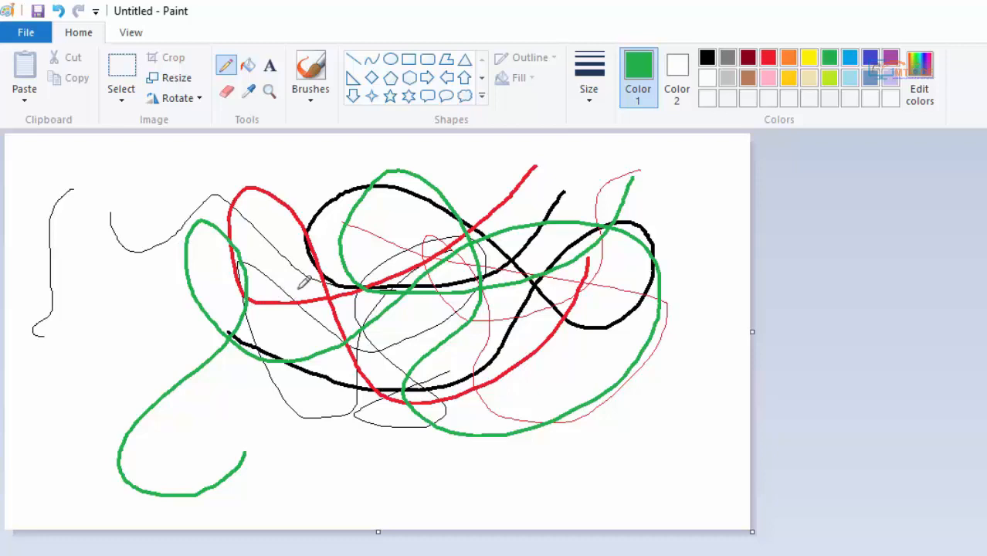
# - Erase a broad horizontal band through the middle of the overlapping curves with the Eraser tool
pyautogui.click(226, 93)
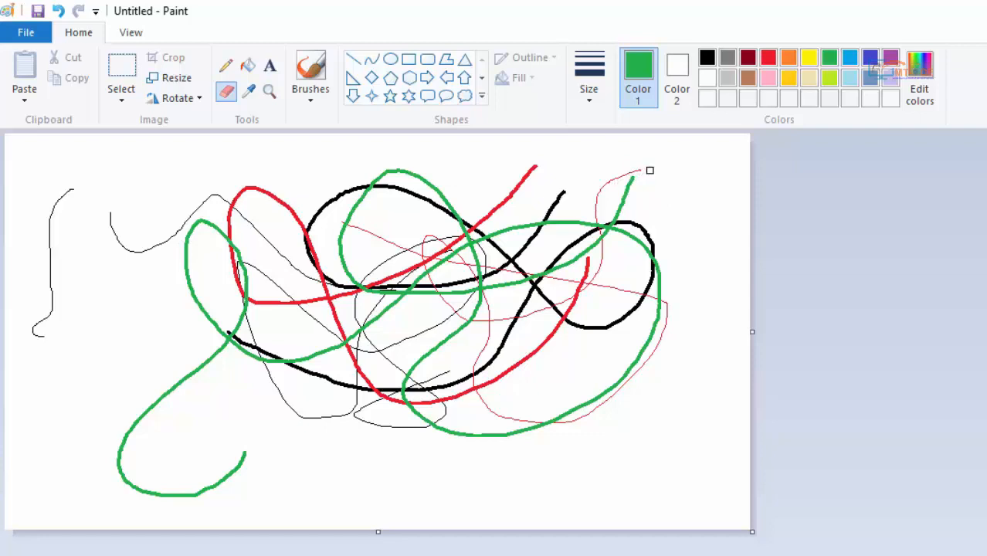
pyautogui.moveTo(643, 166)
pyautogui.mouseDown()
pyautogui.moveTo(608, 182)
pyautogui.moveTo(581, 261)
pyautogui.moveTo(589, 263)
pyautogui.mouseUp()
pyautogui.moveTo(554, 269)
pyautogui.mouseDown()
pyautogui.moveTo(500, 288)
pyautogui.moveTo(571, 228)
pyautogui.moveTo(331, 287)
pyautogui.moveTo(289, 314)
pyautogui.moveTo(216, 324)
pyautogui.moveTo(247, 301)
pyautogui.moveTo(545, 224)
pyautogui.moveTo(514, 234)
pyautogui.mouseUp()
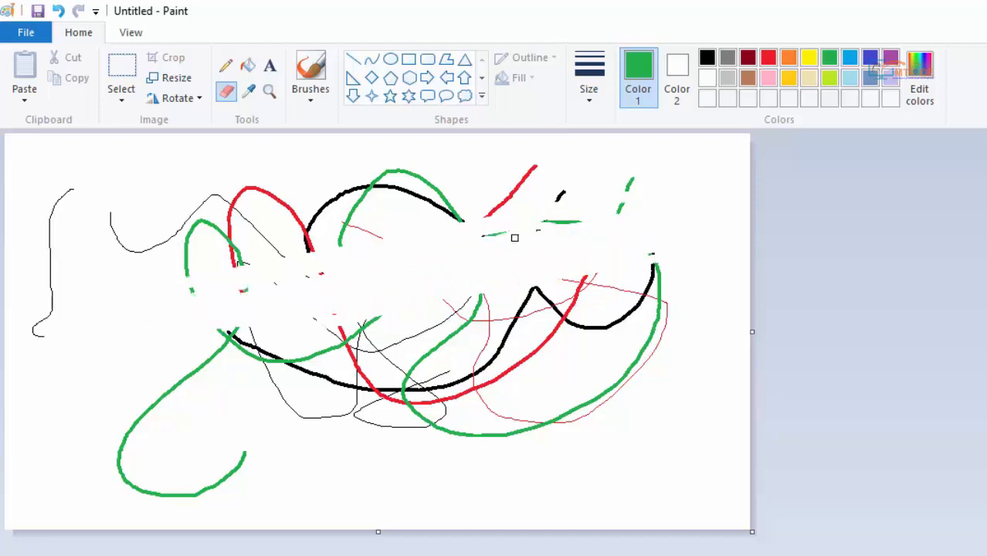
pyautogui.moveTo(182, 329)
pyautogui.mouseDown()
pyautogui.moveTo(326, 311)
pyautogui.moveTo(522, 244)
pyautogui.moveTo(589, 281)
pyautogui.moveTo(446, 268)
pyautogui.mouseUp()
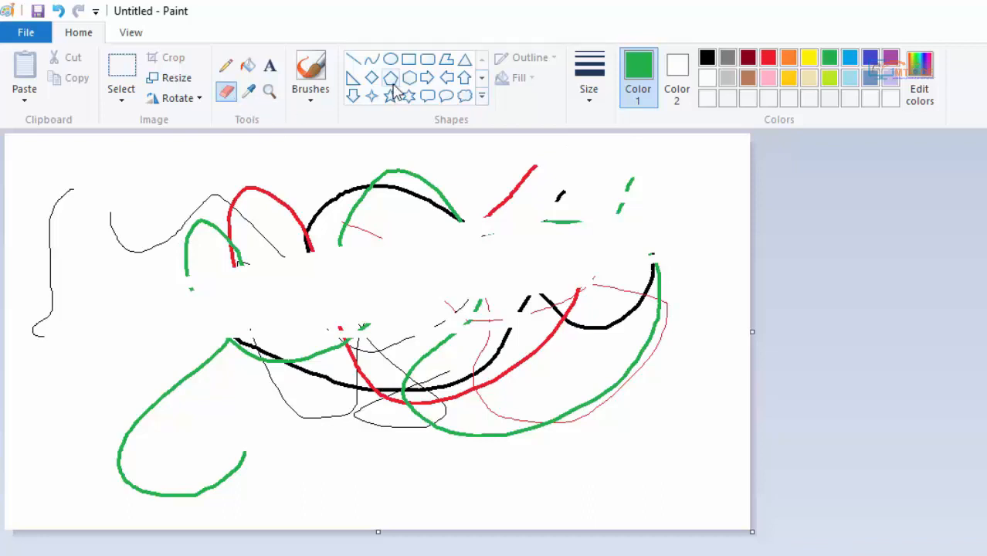
# - Erase the short horizontal green dash with the largest eraser size and the upper red line with the second-smallest size
pyautogui.click(592, 96)
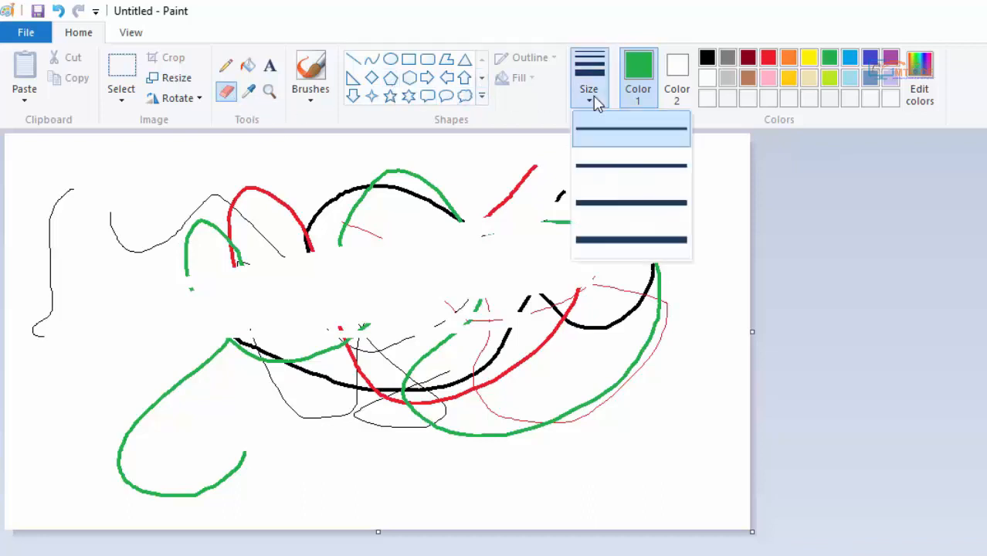
pyautogui.click(583, 244)
pyautogui.moveTo(551, 215); pyautogui.dragTo(573, 223)
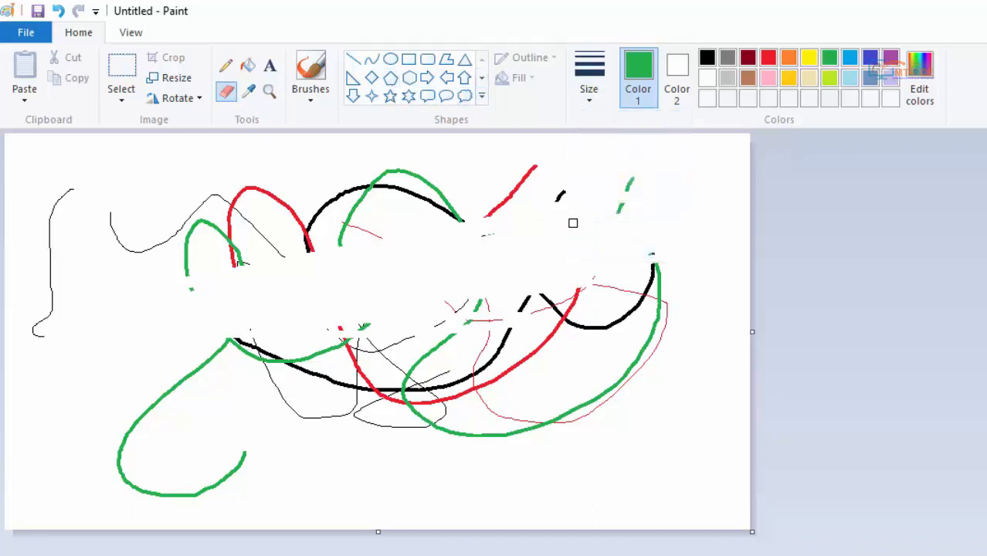
pyautogui.click(590, 98)
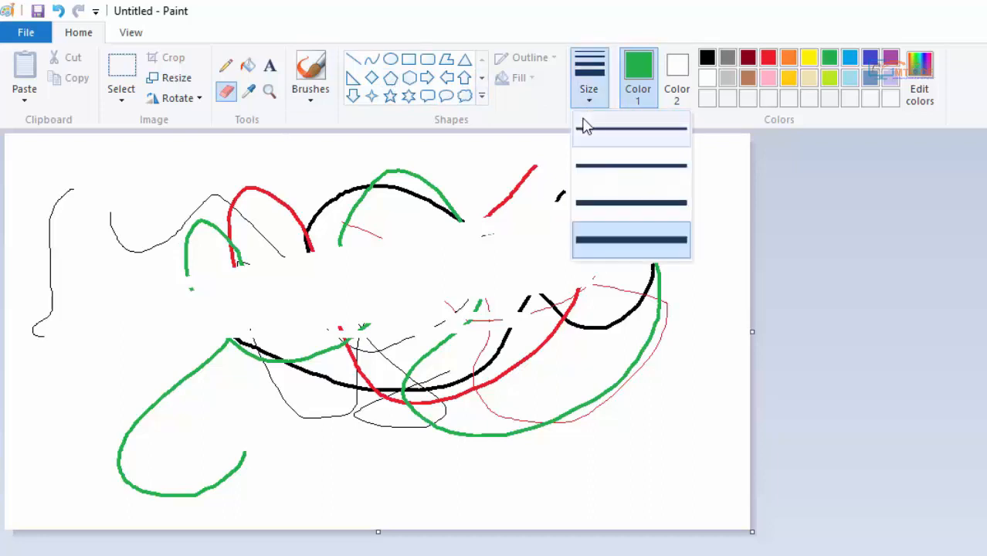
pyautogui.click(628, 165)
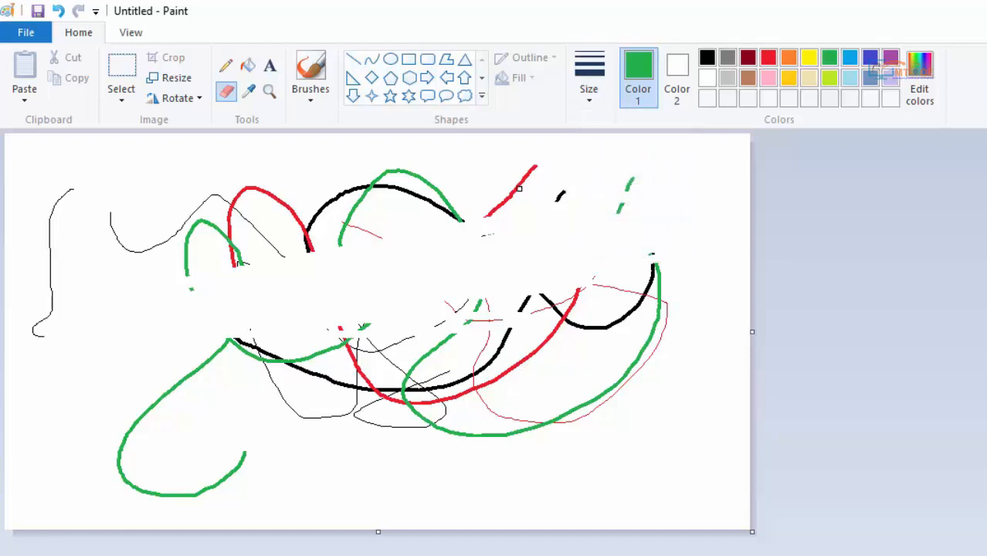
pyautogui.moveTo(519, 188)
pyautogui.mouseDown()
pyautogui.moveTo(516, 166)
pyautogui.moveTo(511, 196)
pyautogui.moveTo(494, 210)
pyautogui.mouseUp()
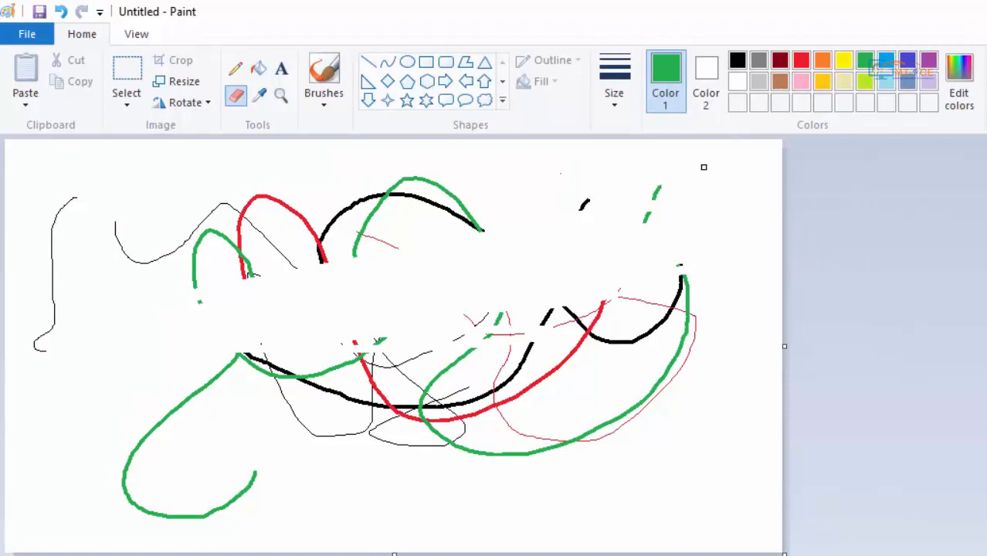
# - Set Color 2 to orange and run the eraser over the red and black arcs in the drawing's upper part
pyautogui.click(715, 79)
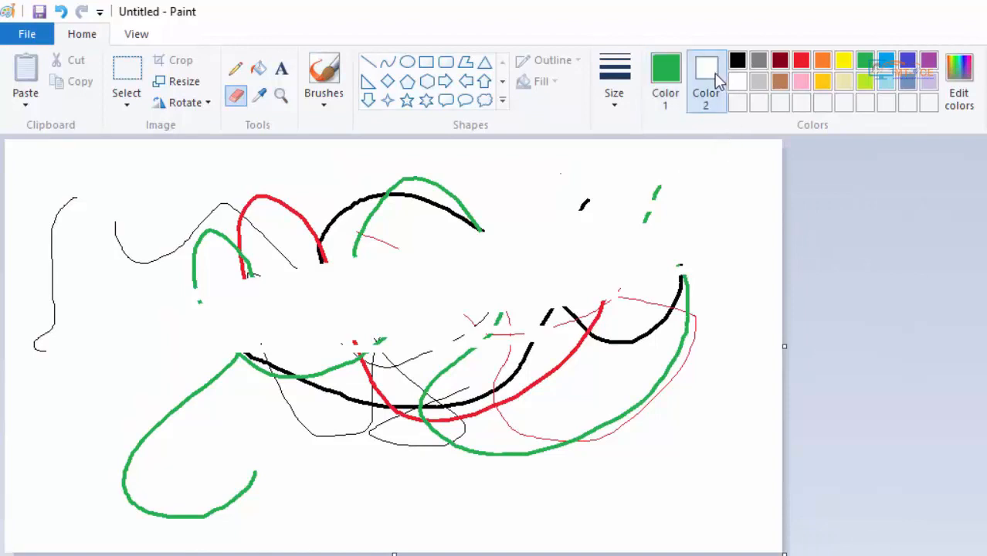
pyautogui.click(822, 64)
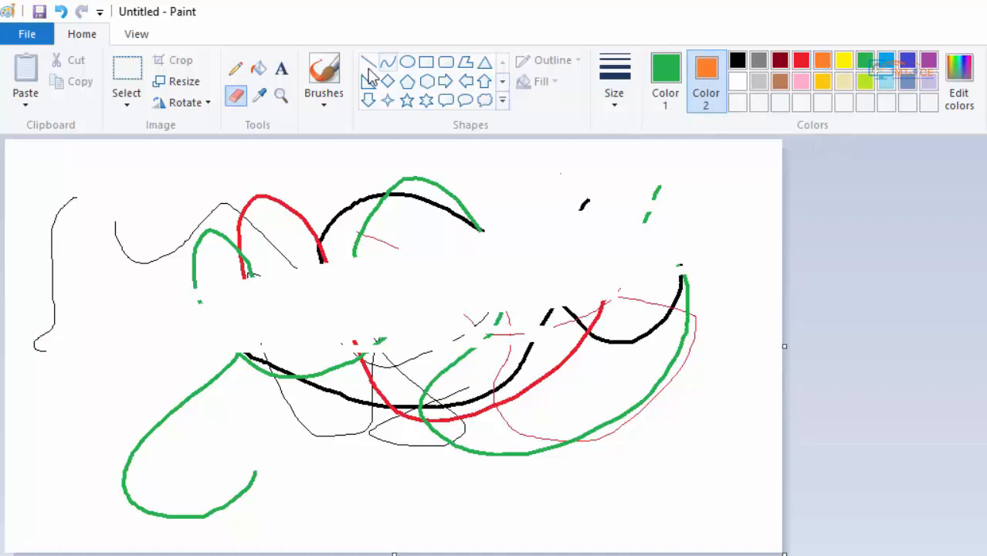
pyautogui.click(236, 105)
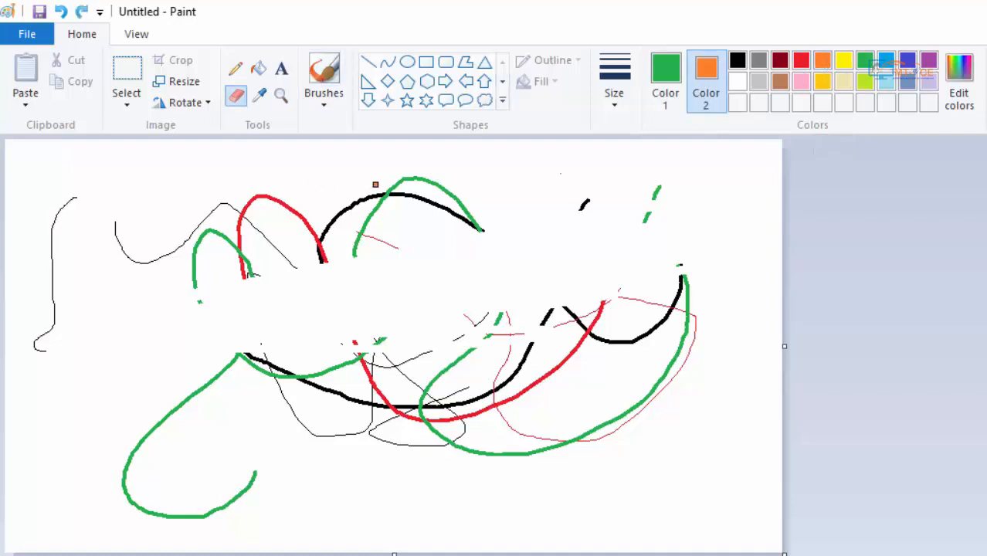
pyautogui.moveTo(386, 185)
pyautogui.mouseDown()
pyautogui.moveTo(356, 256)
pyautogui.moveTo(383, 215)
pyautogui.moveTo(426, 185)
pyautogui.moveTo(347, 204)
pyautogui.moveTo(313, 244)
pyautogui.moveTo(360, 185)
pyautogui.moveTo(336, 210)
pyautogui.moveTo(329, 283)
pyautogui.moveTo(315, 197)
pyautogui.moveTo(287, 173)
pyautogui.moveTo(247, 186)
pyautogui.moveTo(230, 224)
pyautogui.moveTo(234, 283)
pyautogui.moveTo(230, 221)
pyautogui.mouseUp()
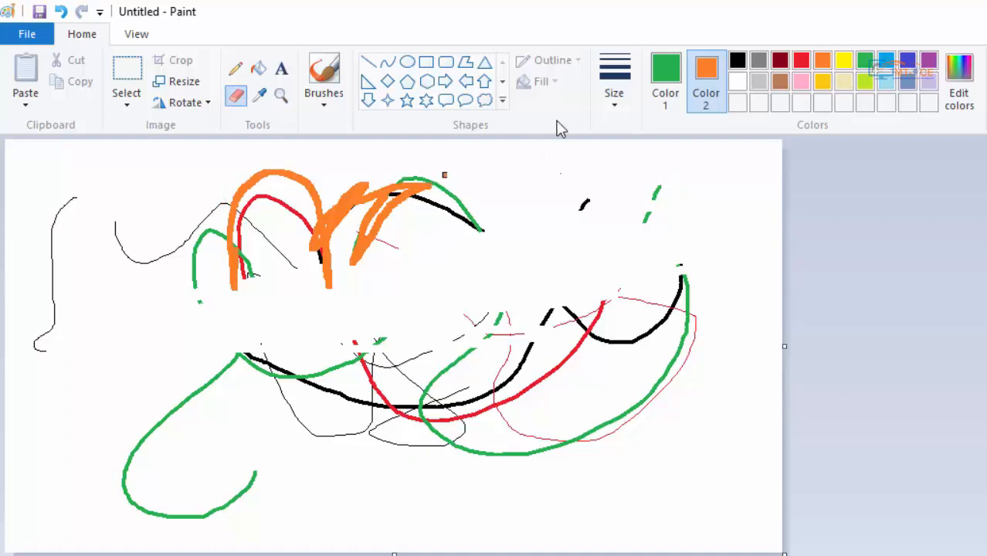
# - Set Color 2 to white and erase the remaining strokes on the canvas
pyautogui.click(738, 83)
pyautogui.moveTo(587, 203)
pyautogui.mouseDown()
pyautogui.moveTo(352, 207)
pyautogui.moveTo(408, 178)
pyautogui.moveTo(181, 192)
pyautogui.moveTo(122, 172)
pyautogui.moveTo(357, 179)
pyautogui.moveTo(326, 180)
pyautogui.mouseUp()
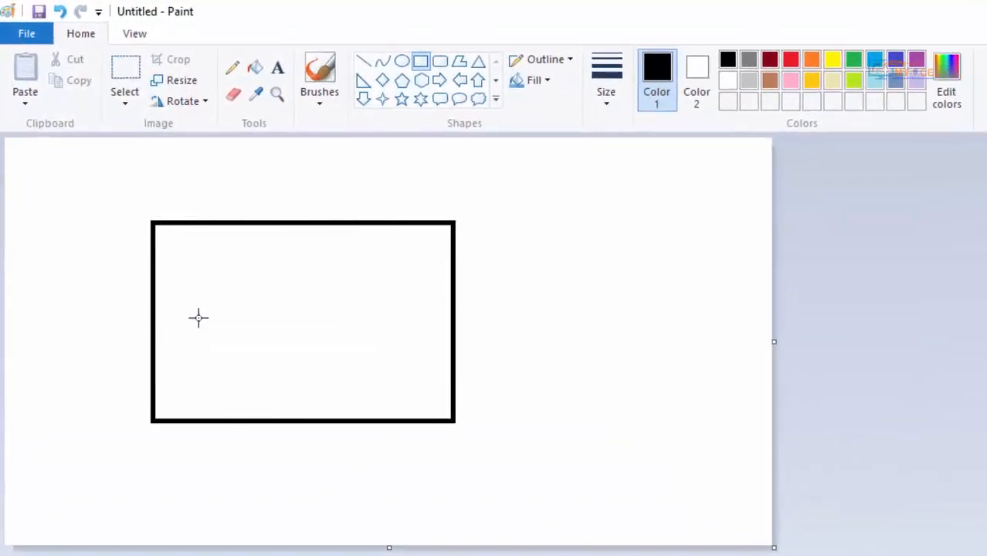
# - Set Color 1 to red and fill the black-outlined rectangle's interior with it
pyautogui.click(256, 70)
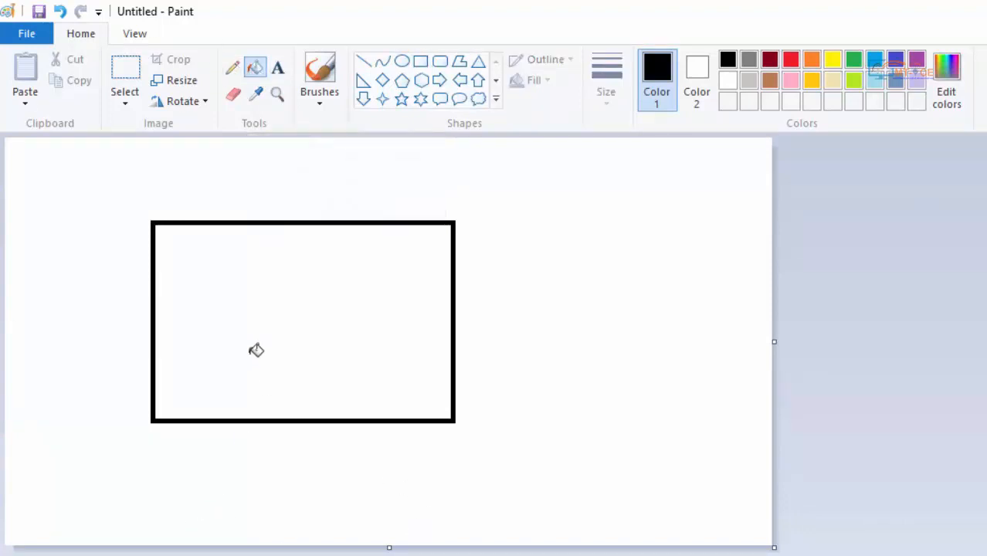
pyautogui.click(790, 61)
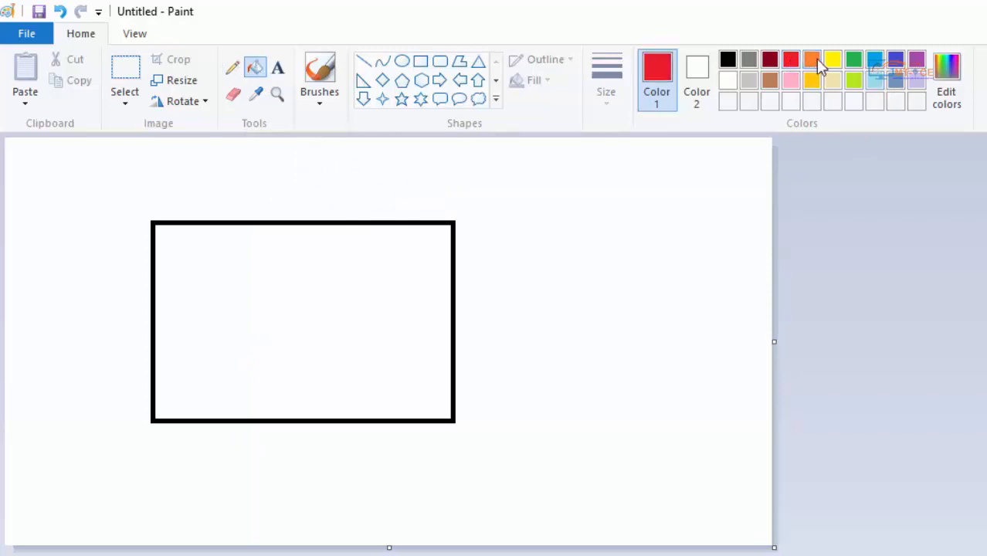
pyautogui.click(811, 60)
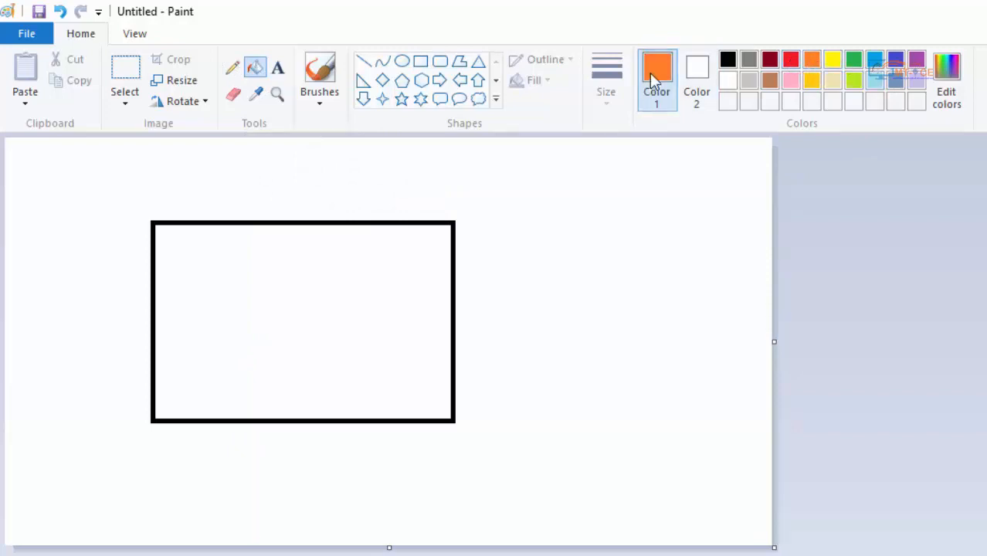
pyautogui.click(808, 80)
pyautogui.click(791, 65)
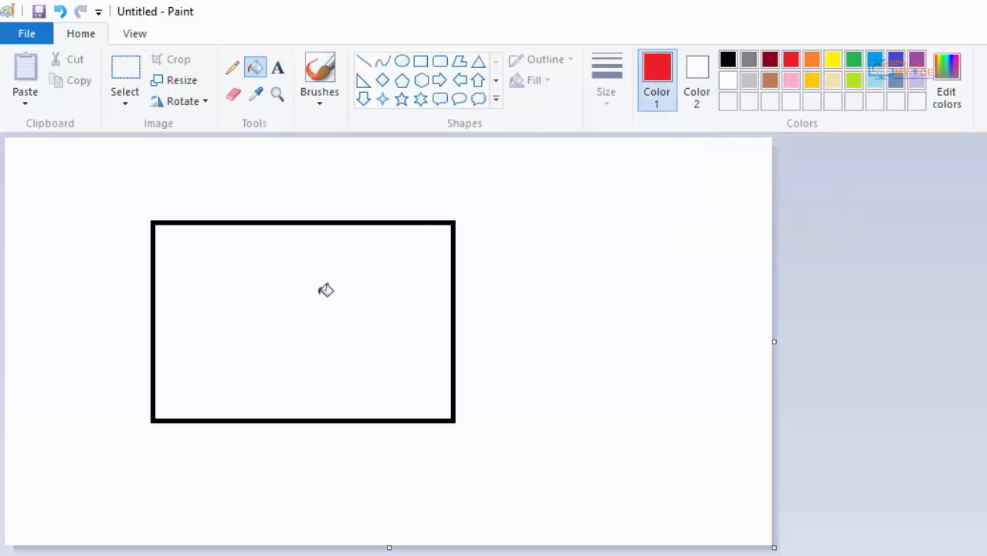
pyautogui.click(349, 289)
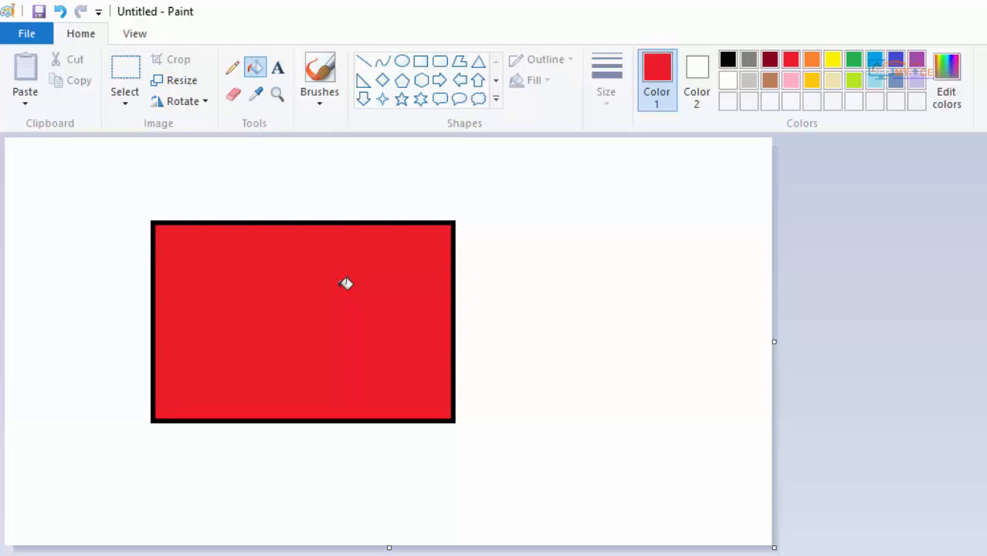
# - Undo the red fill and erase a small gap in the middle of the rectangle's right edge
pyautogui.hotkey('ctrl', 'z')
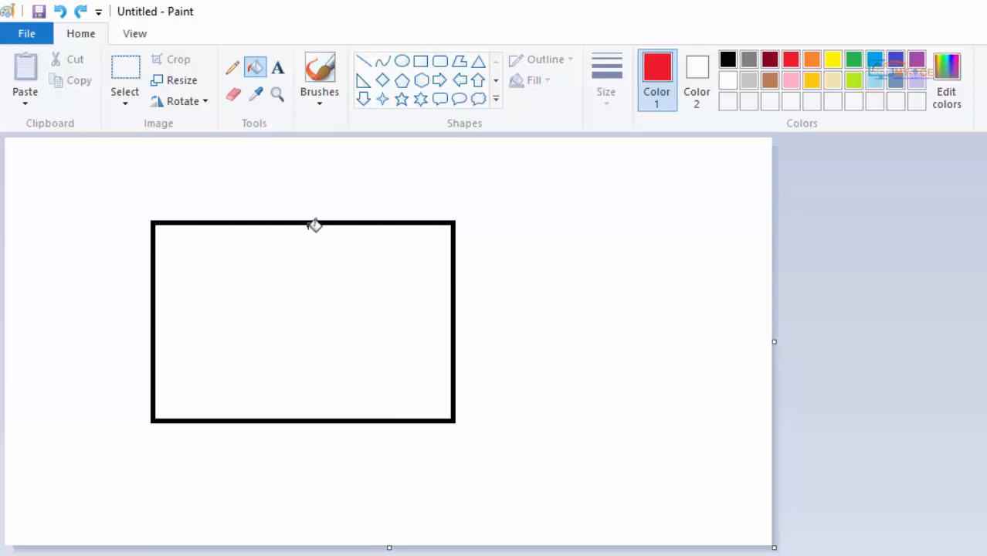
pyautogui.click(233, 96)
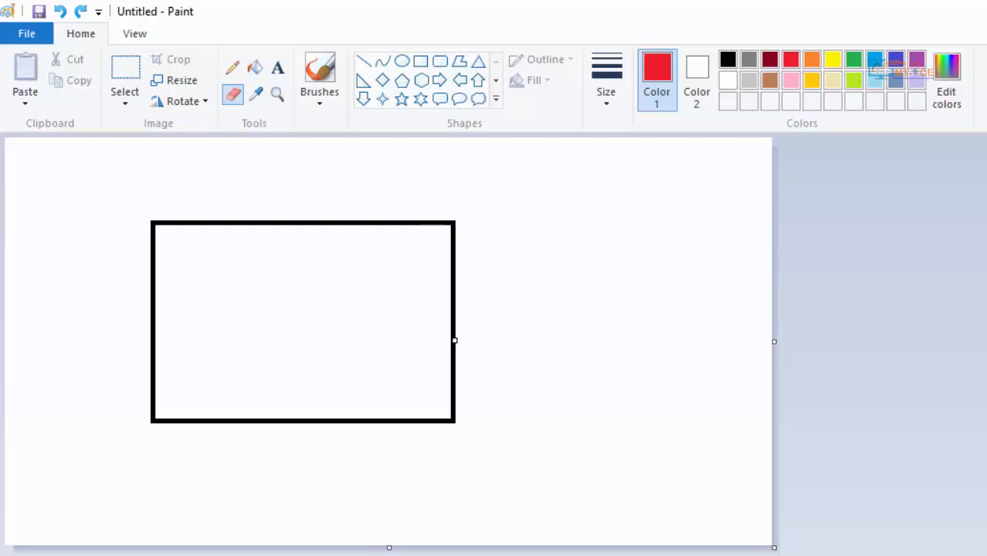
pyautogui.click(455, 342)
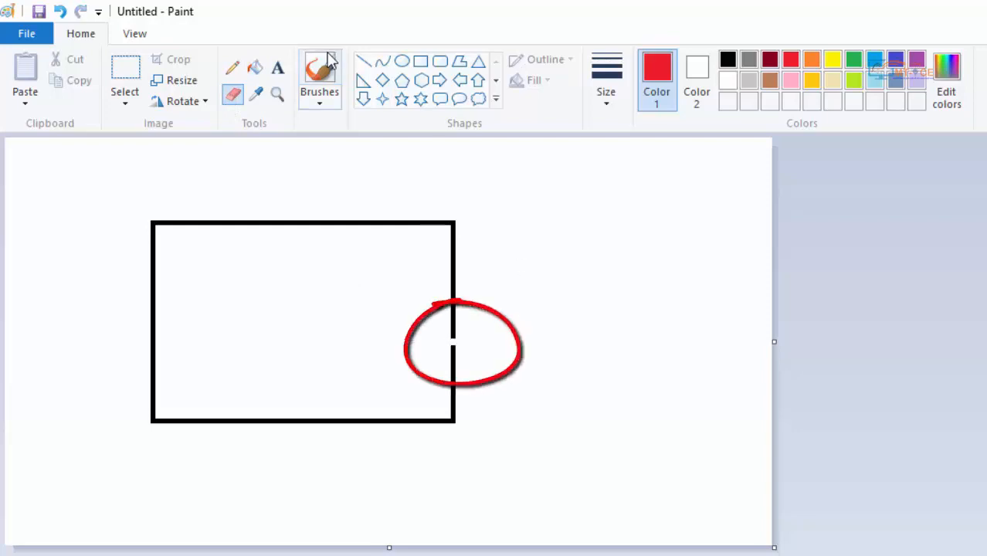
# - Fill the inside of the rectangle with the gapped right edge with red, using Fill with color
pyautogui.click(255, 69)
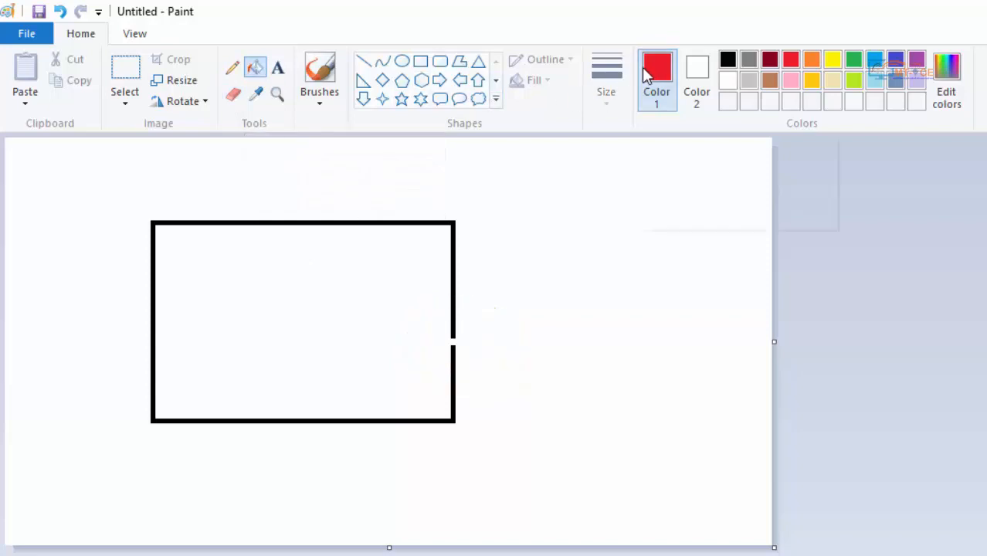
pyautogui.click(269, 302)
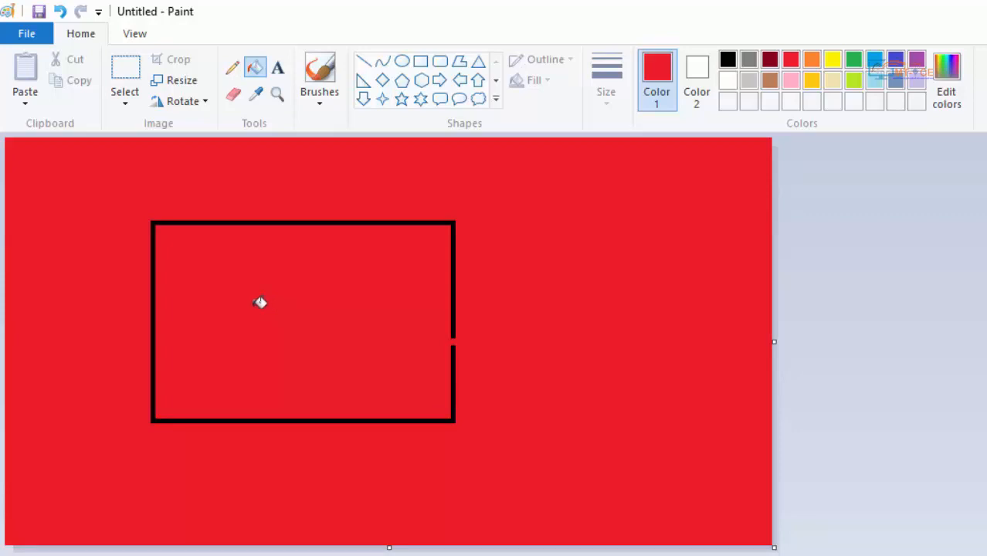
# - Clear the canvas by selecting and deleting the red-filled picture, including the leftover red strip along its left edge
pyautogui.click(131, 72)
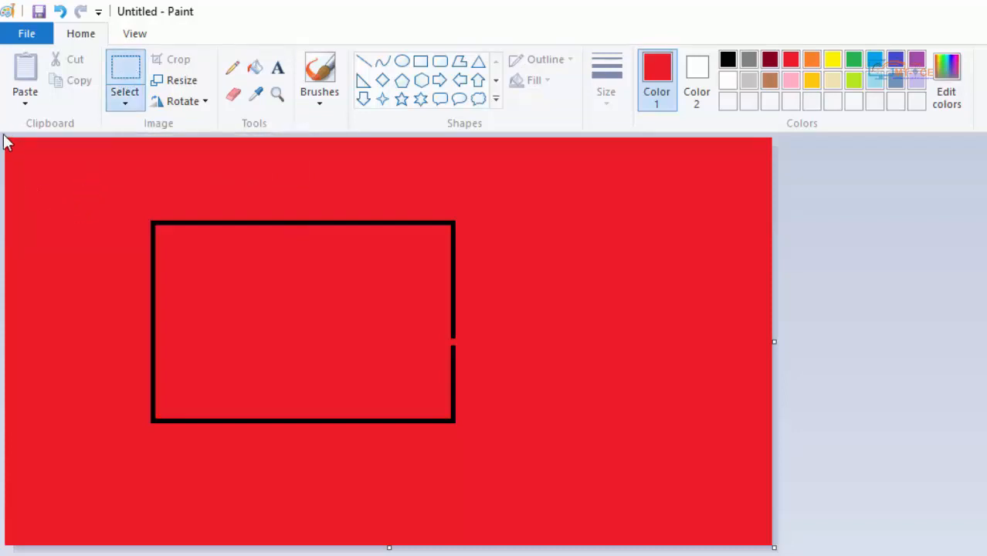
pyautogui.moveTo(6, 140); pyautogui.dragTo(772, 546)
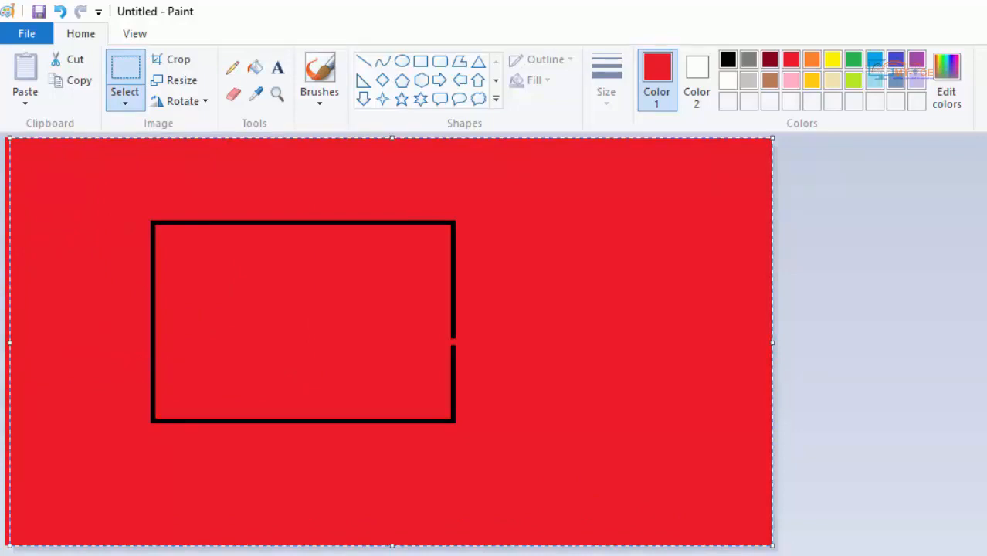
pyautogui.press('Delete')
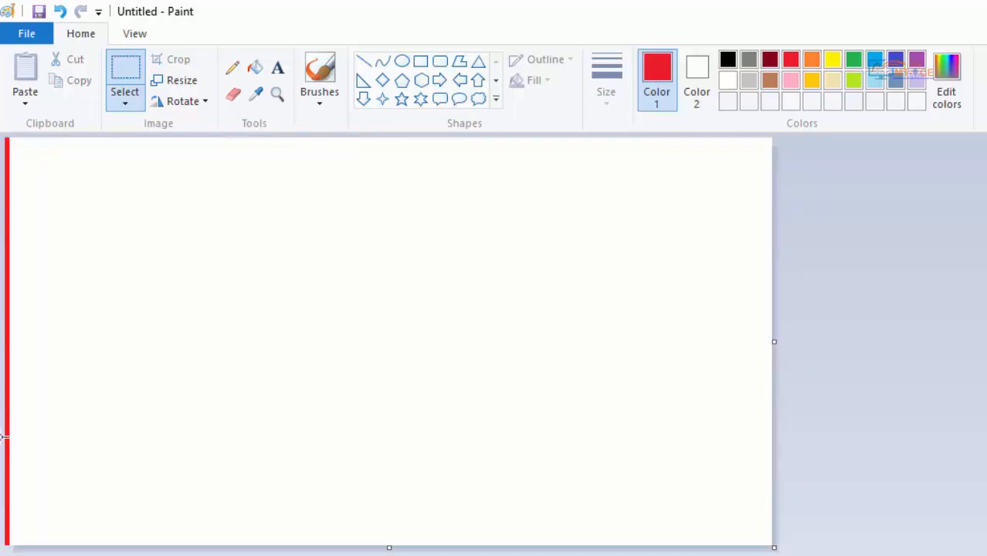
pyautogui.moveTo(82, 544); pyautogui.dragTo(4, 128)
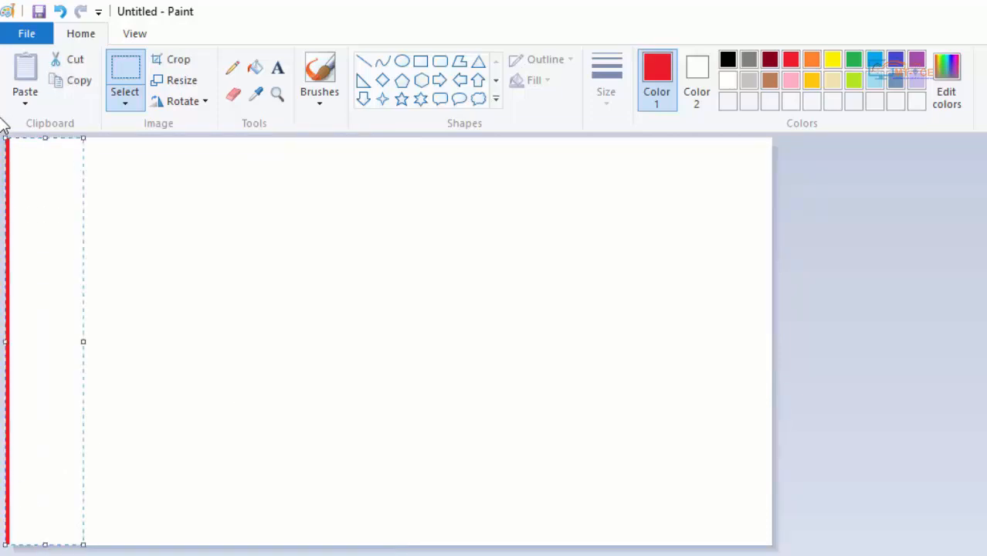
pyautogui.press('Delete')
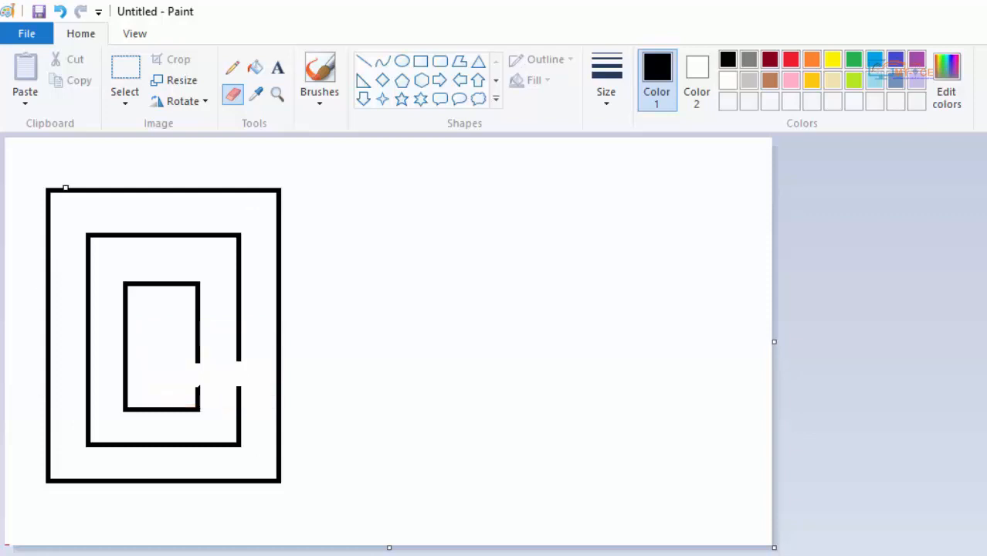
# - Set Color 1 to red, fill the area inside the nested rectangles with it, and refill that area with white Color 2
pyautogui.click(255, 68)
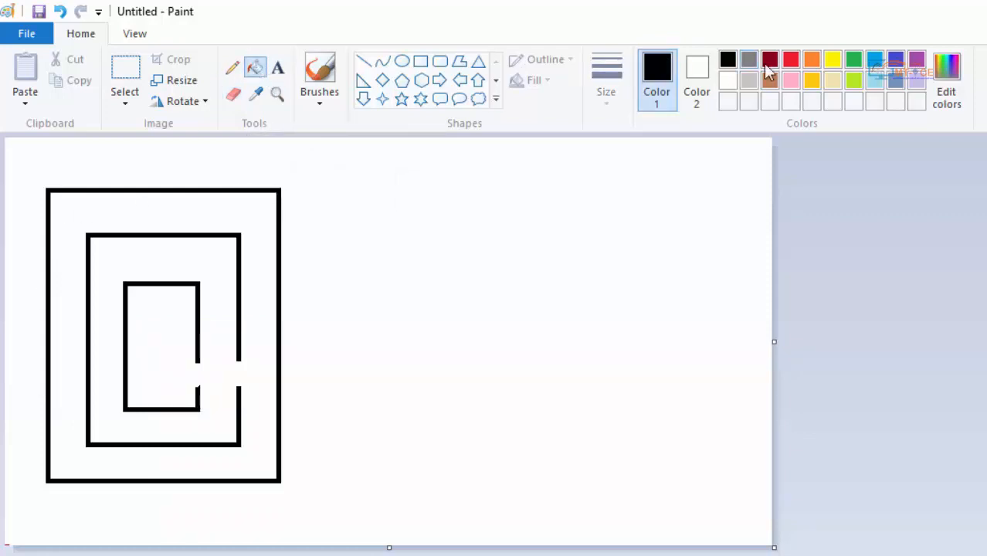
pyautogui.click(790, 60)
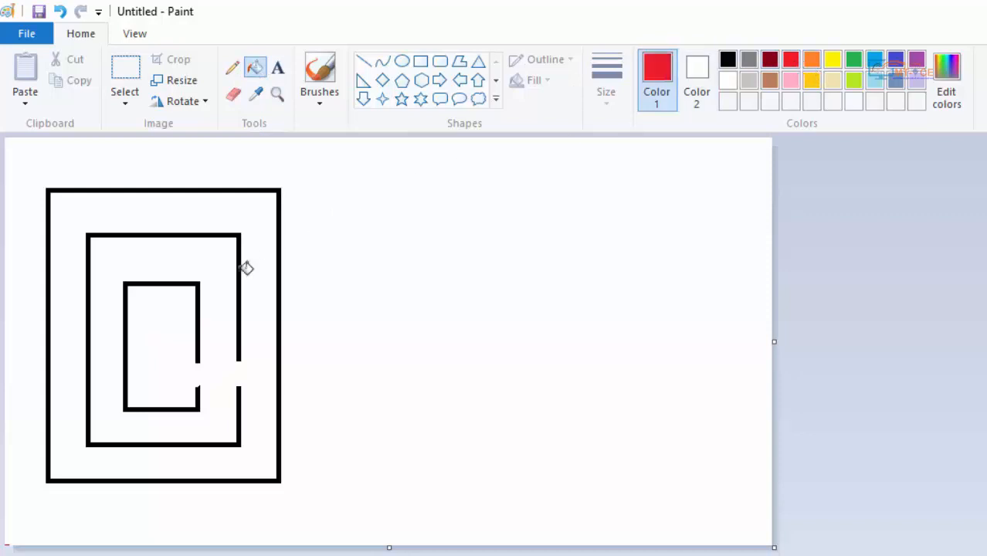
pyautogui.click(180, 316)
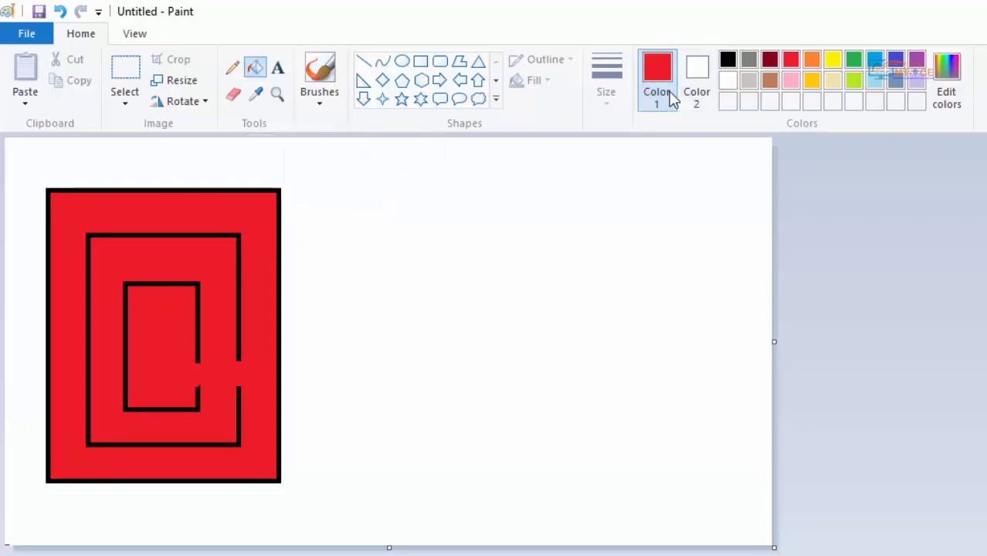
pyautogui.rightClick(245, 214)
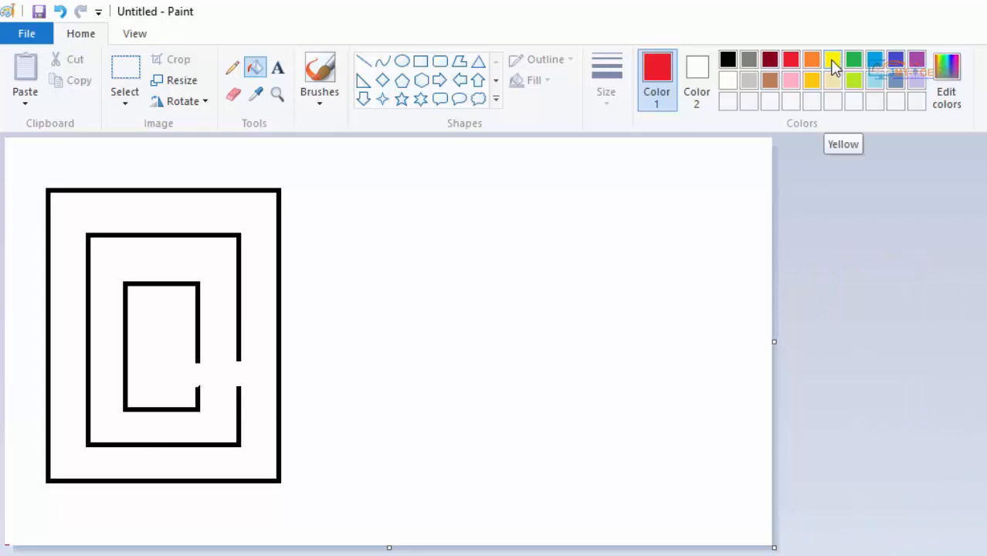
# - Set Color 2 to yellow, fill the area inside the nested rectangles with red Color 1, and refill it with Color 2
pyautogui.click(703, 82)
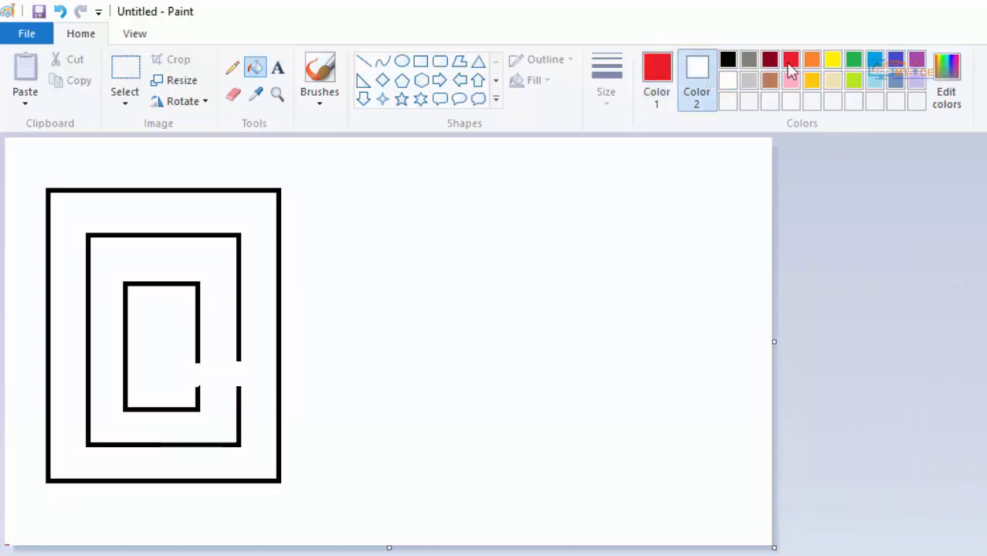
pyautogui.click(839, 62)
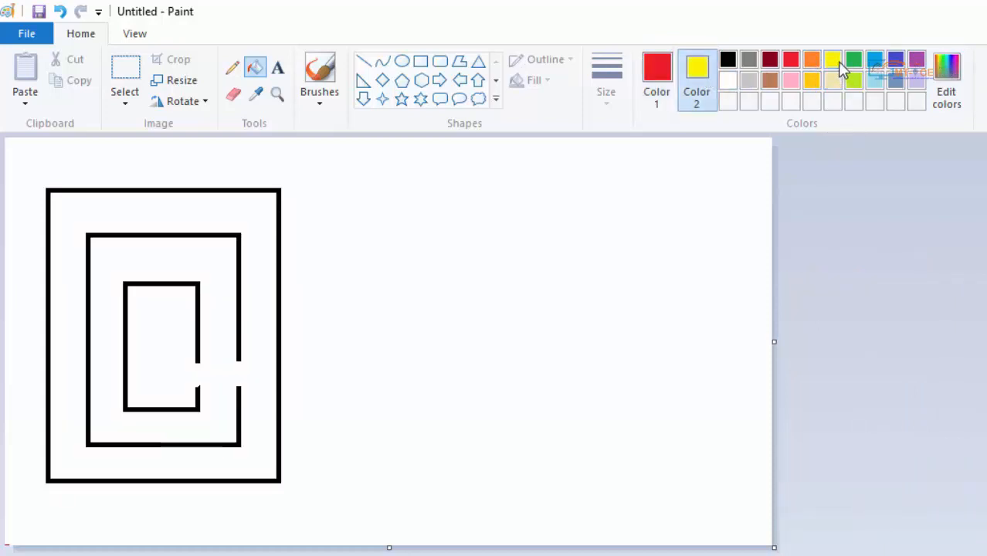
pyautogui.click(654, 93)
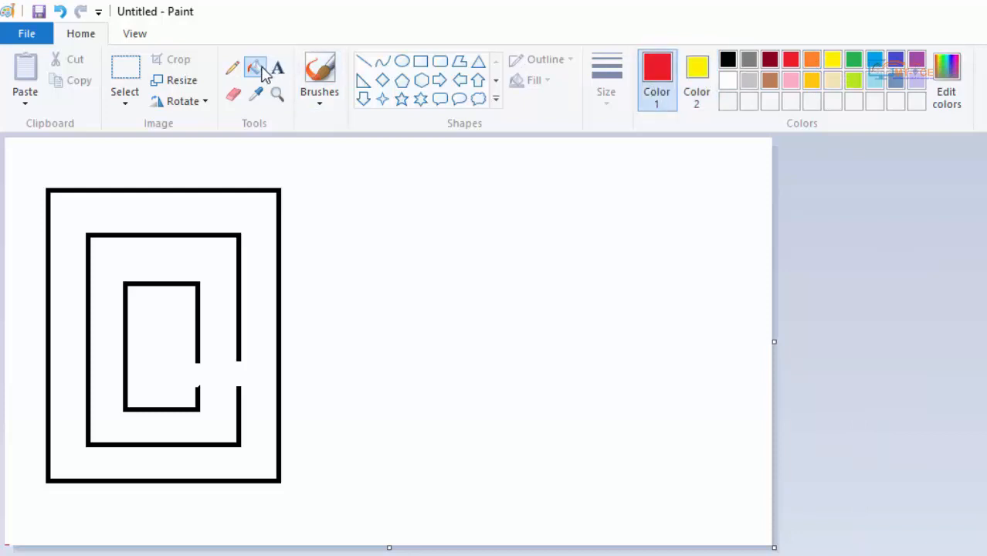
pyautogui.click(205, 258)
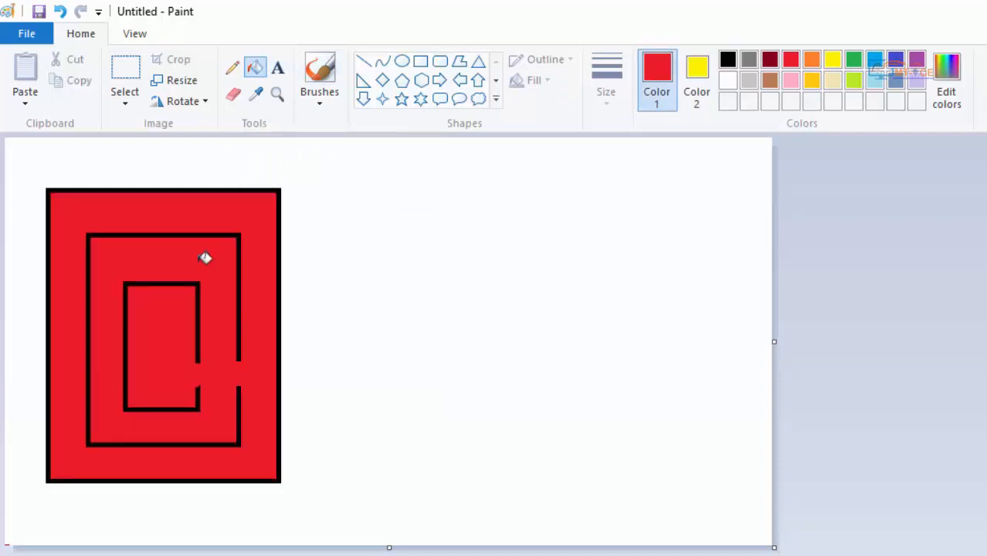
pyautogui.rightClick(203, 257)
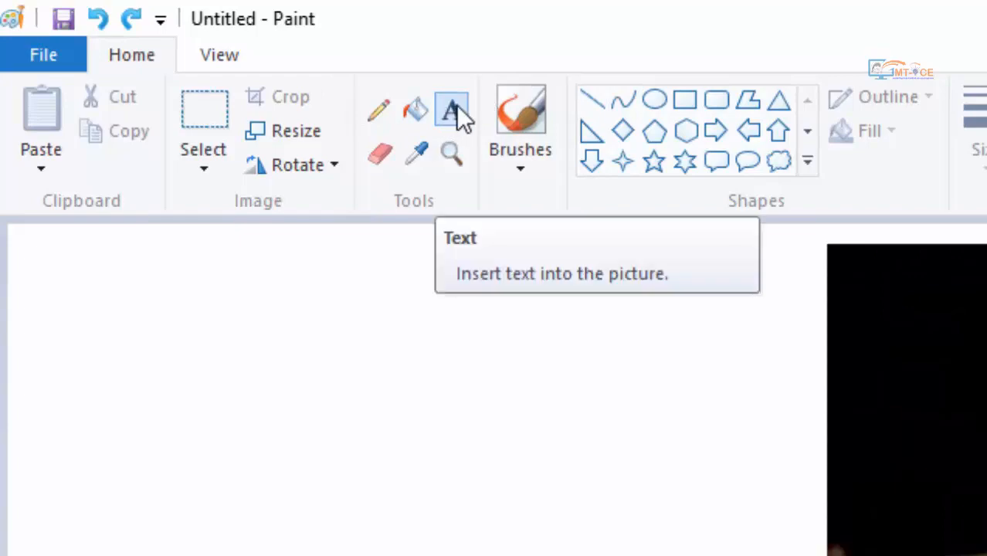
# - Insert a text label with the child's name in capitals in the photo's upper-right corner
pyautogui.click(456, 105)
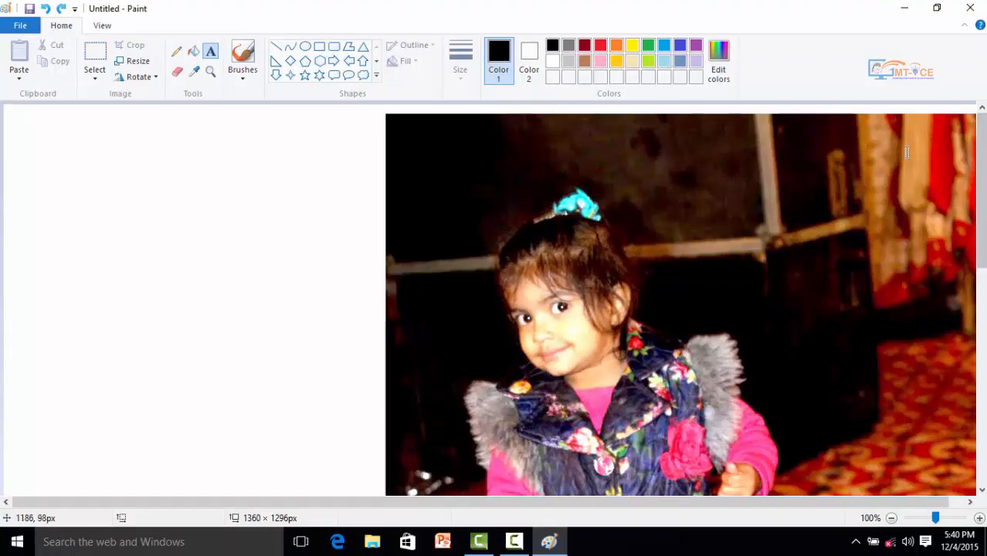
pyautogui.click(860, 128)
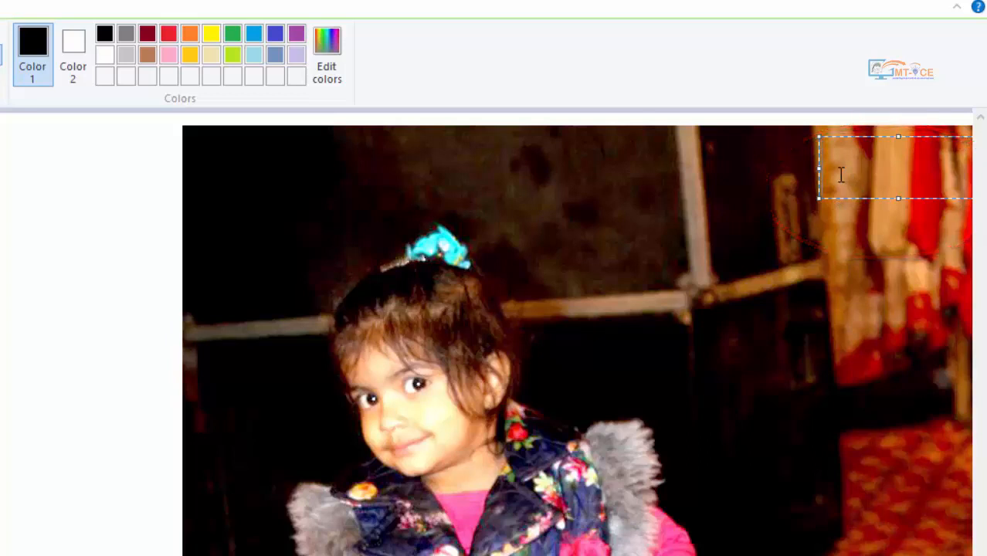
pyautogui.write('KIRAT')
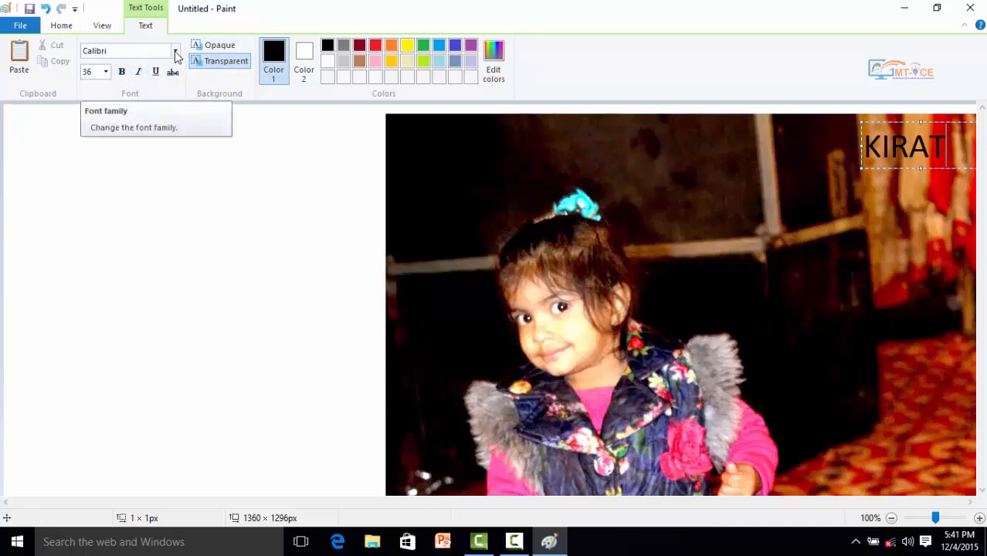
# - Set the name label's font to Britannic Bold and its size to 28
pyautogui.hotkey('shift', 'Left')
pyautogui.hotkey('shift', 'Left')
pyautogui.hotkey('shift', 'Left')
pyautogui.hotkey('shift', 'Left')
pyautogui.hotkey('shift', 'Left')
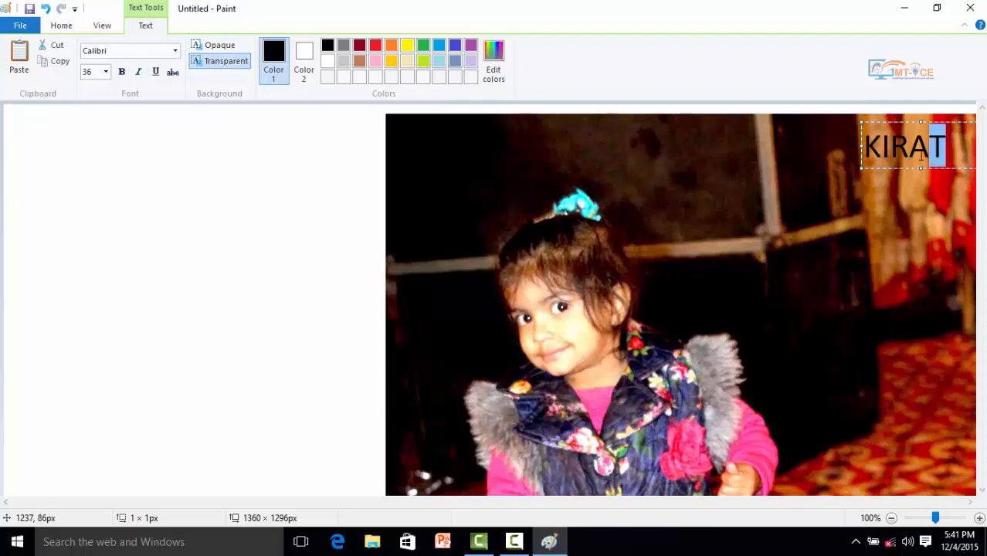
pyautogui.click(175, 51)
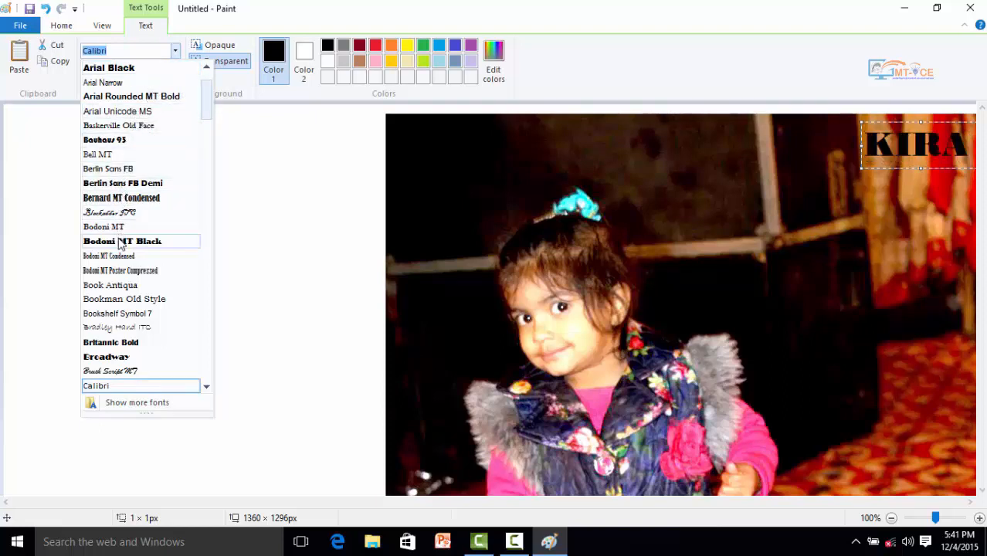
pyautogui.click(116, 346)
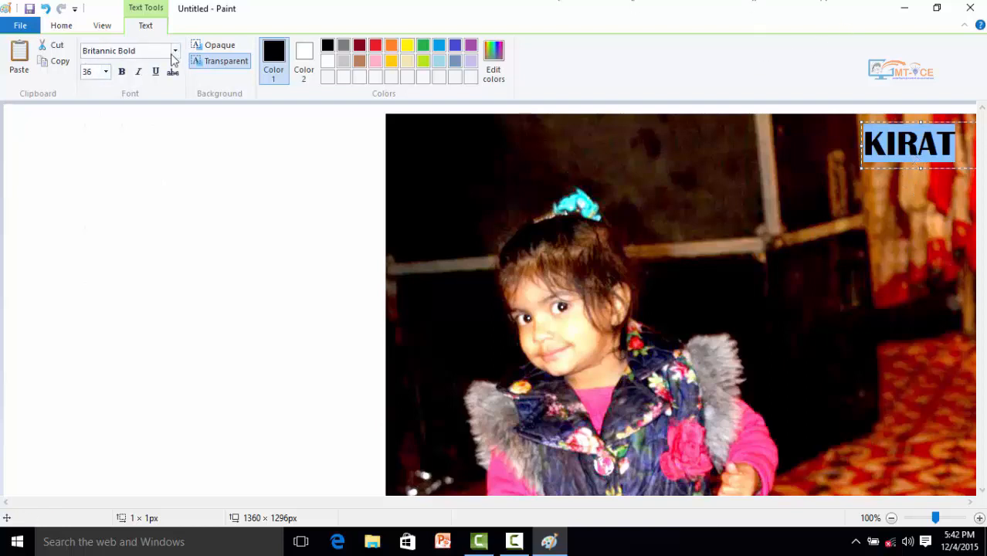
pyautogui.click(106, 73)
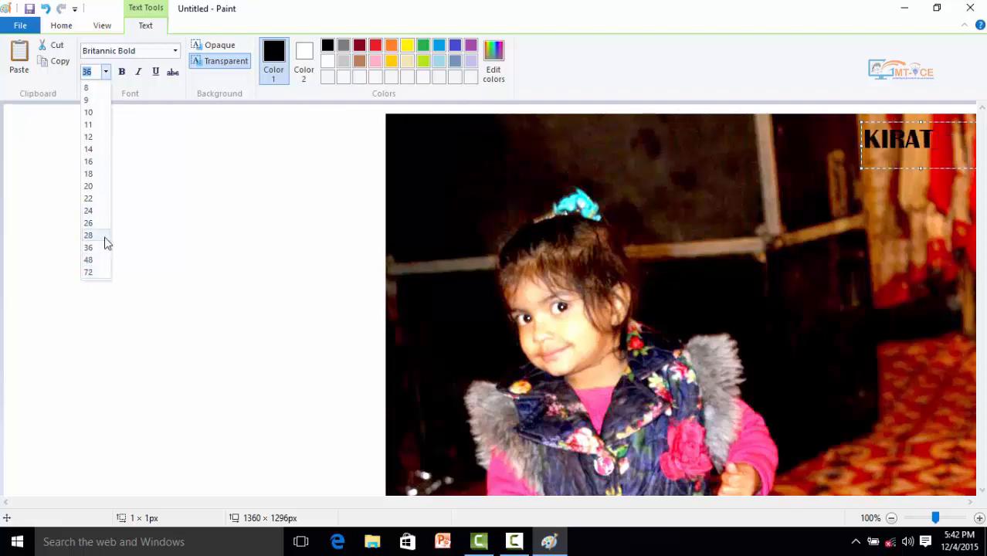
pyautogui.click(92, 236)
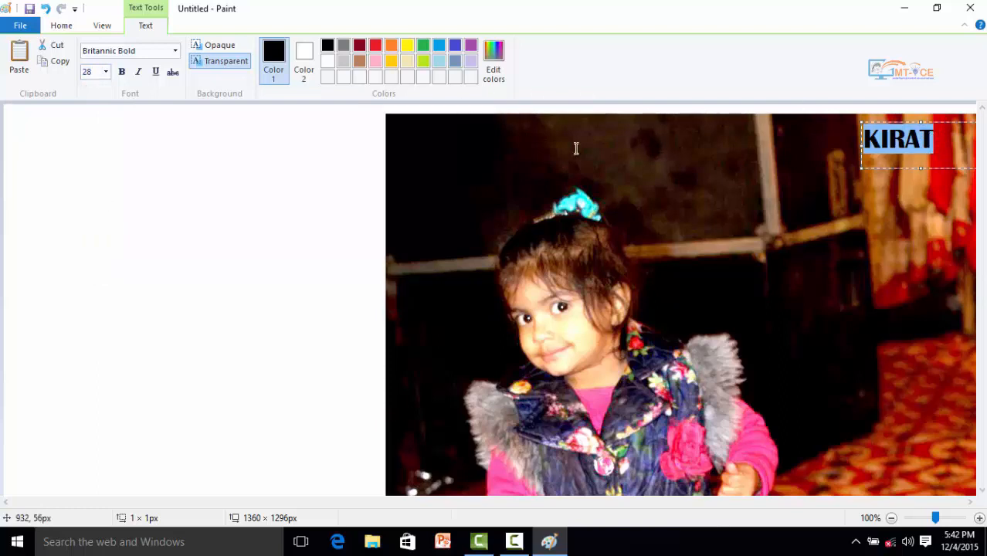
# - Try bold and italic on the name label, switching each style off again
pyautogui.click(126, 75)
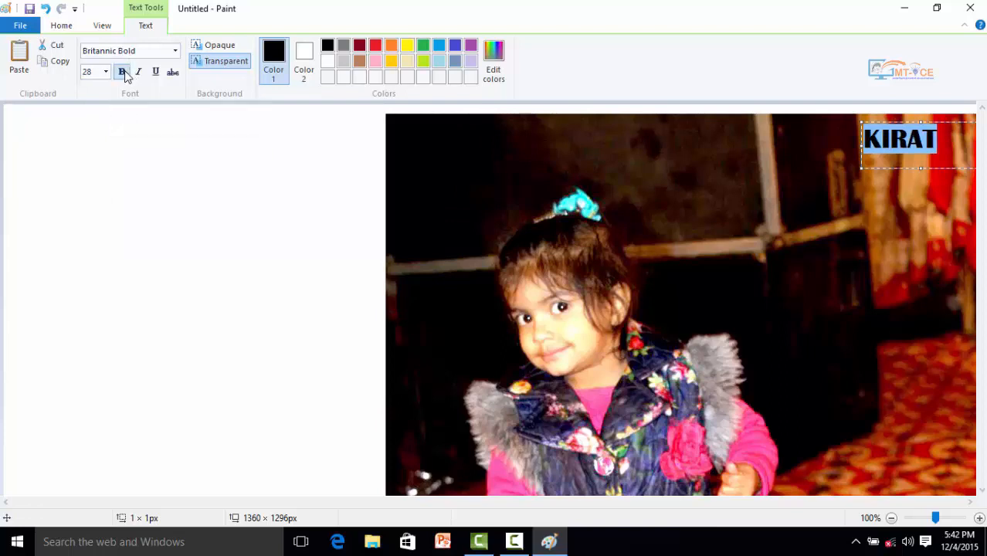
pyautogui.click(126, 76)
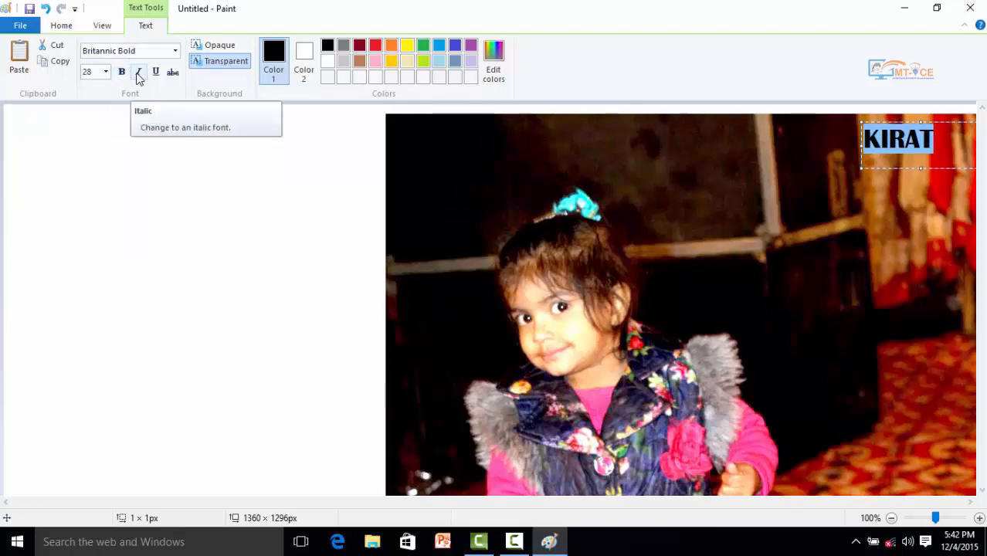
pyautogui.click(139, 74)
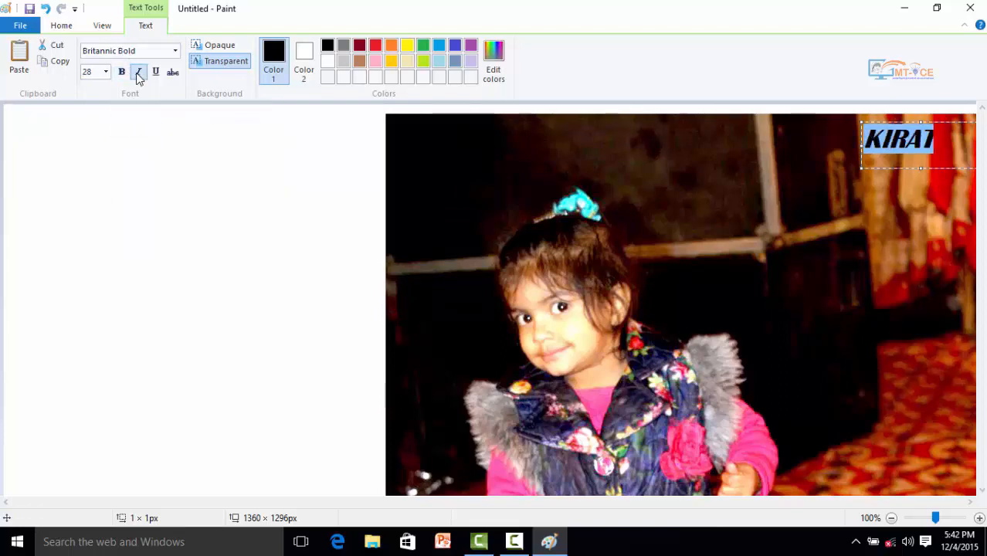
pyautogui.click(138, 74)
pyautogui.click(138, 74)
pyautogui.click(139, 74)
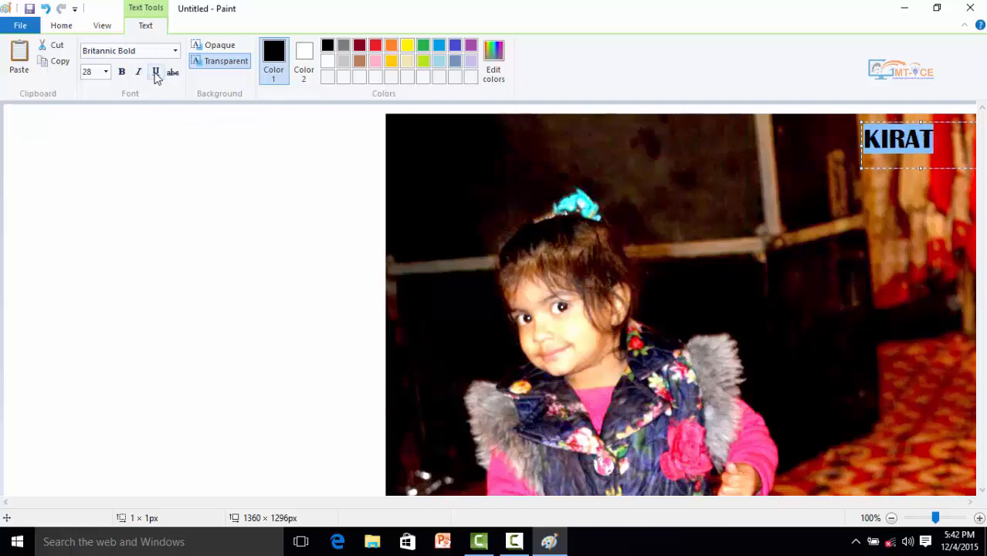
# - Try underline, strikethrough and bold on the name label, switching each style off again
pyautogui.click(156, 73)
pyautogui.click(155, 72)
pyautogui.click(157, 75)
pyautogui.click(157, 75)
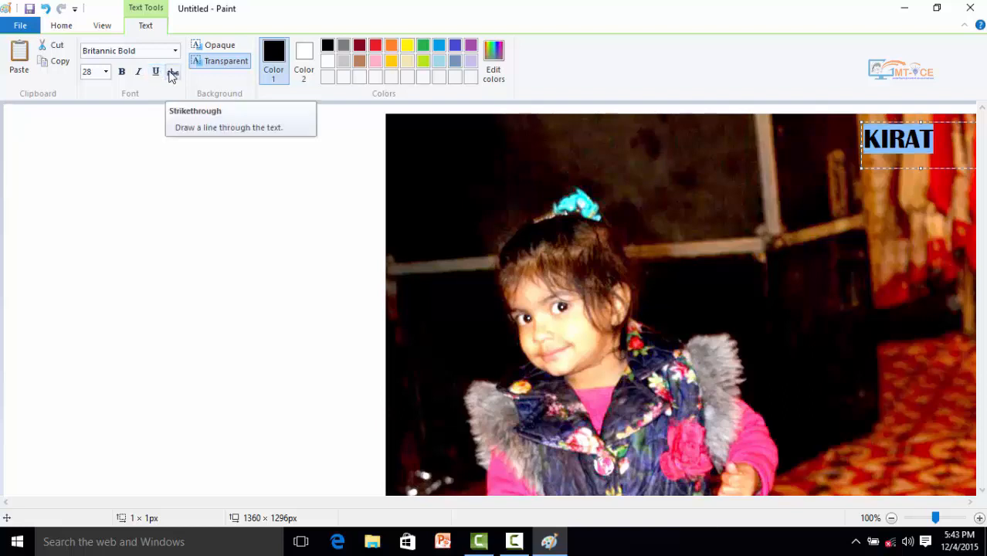
pyautogui.click(172, 74)
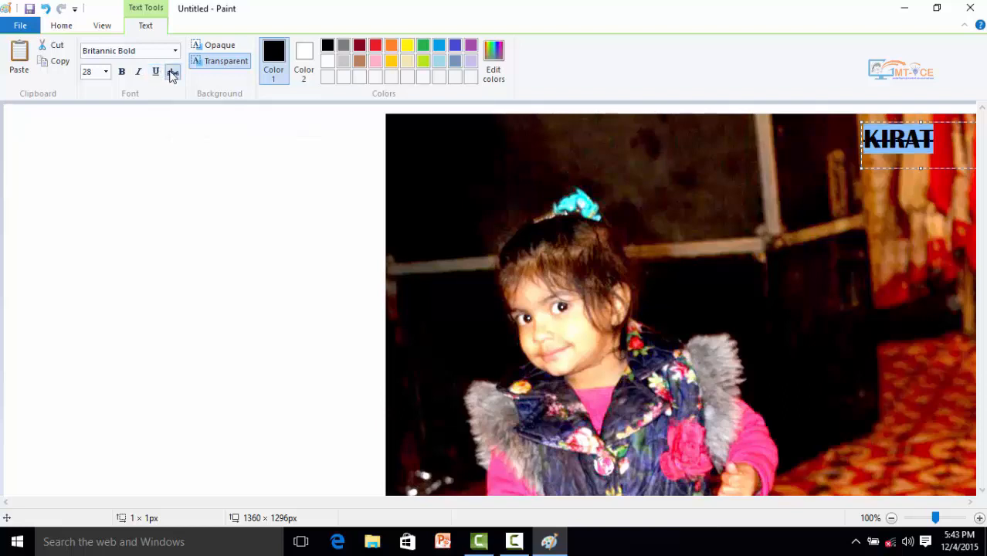
pyautogui.click(172, 73)
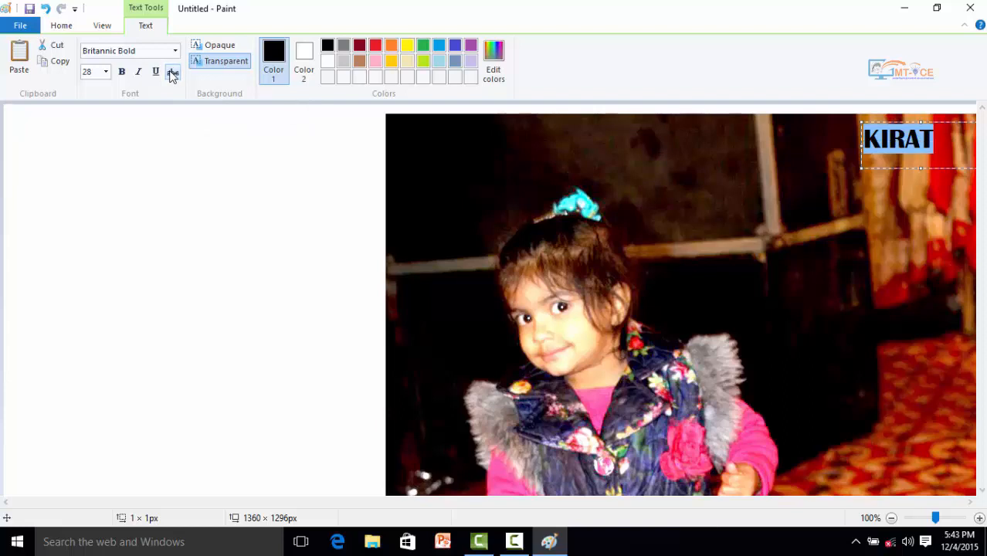
pyautogui.click(123, 74)
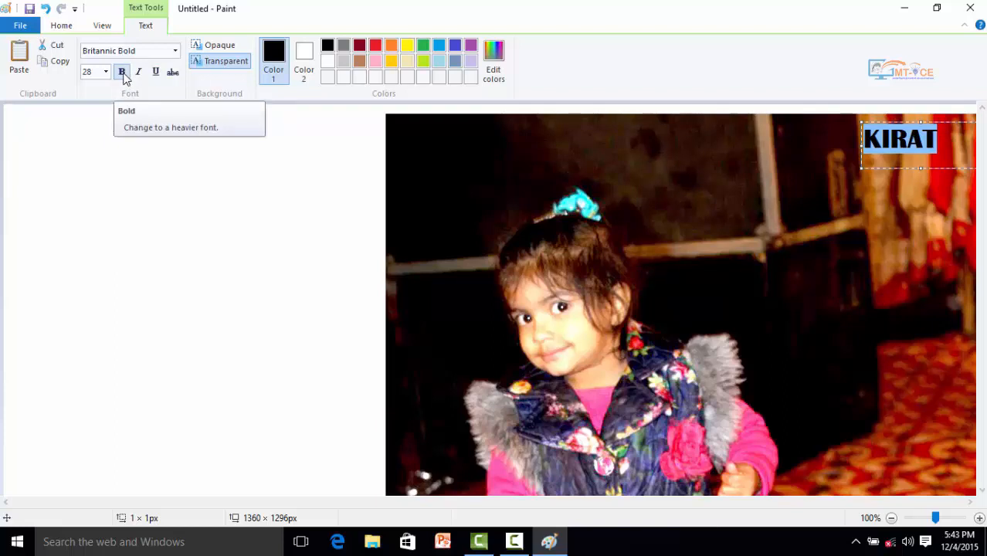
pyautogui.click(123, 74)
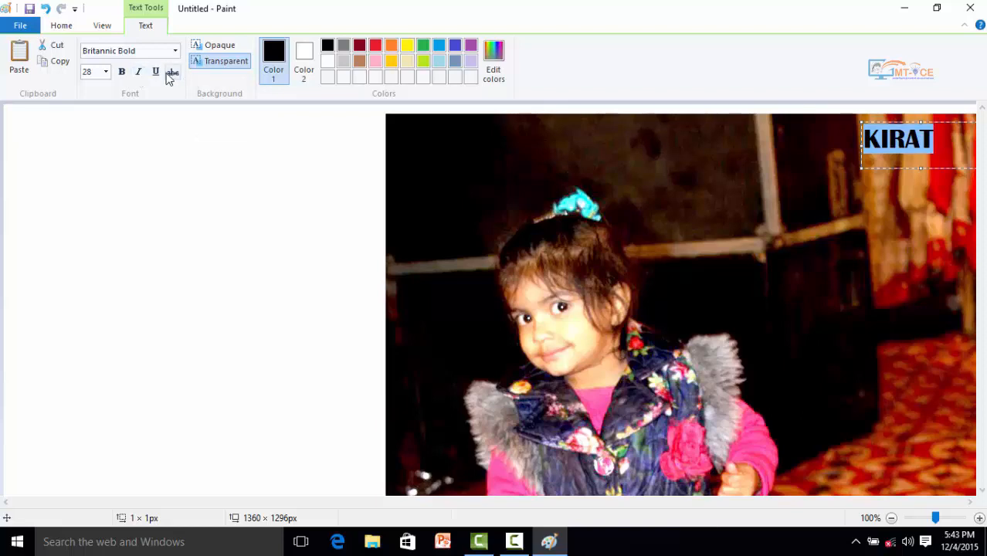
# - Switch the name label's background to Opaque and back to Transparent
pyautogui.click(217, 47)
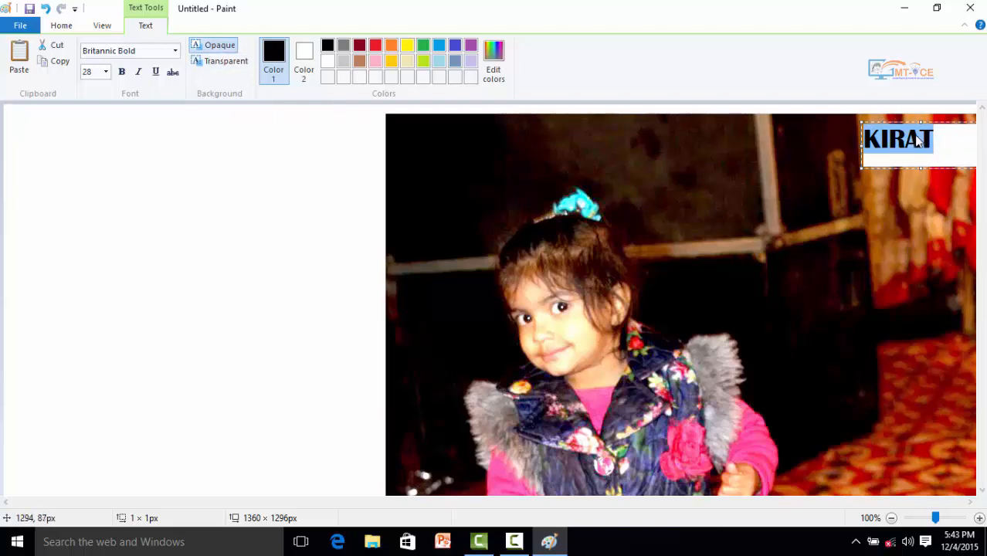
pyautogui.click(222, 61)
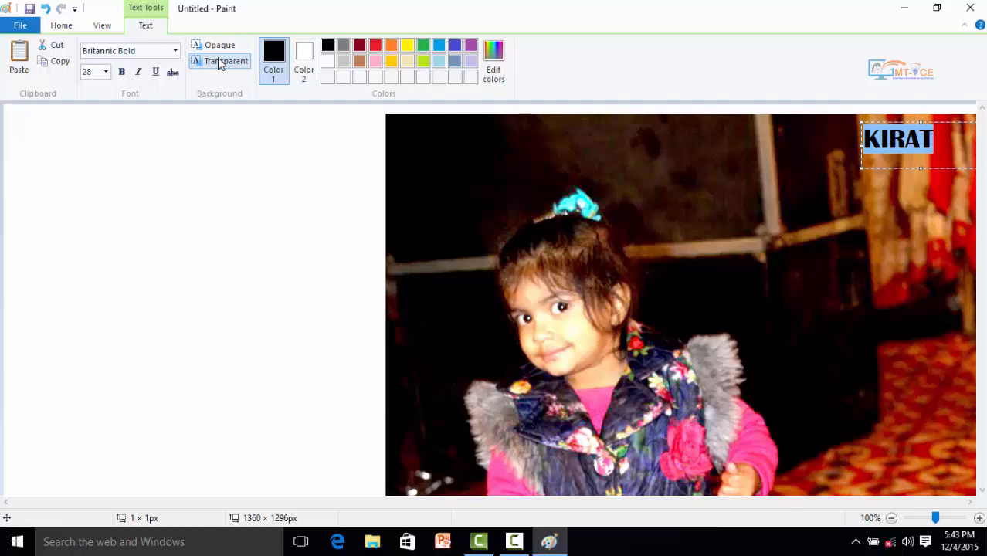
# - Keep the name label's background Transparent, recolour its text yellow and place it on the picture
pyautogui.click(220, 62)
pyautogui.click(933, 141)
pyautogui.moveTo(932, 141); pyautogui.dragTo(860, 140)
pyautogui.click(407, 46)
pyautogui.click(419, 47)
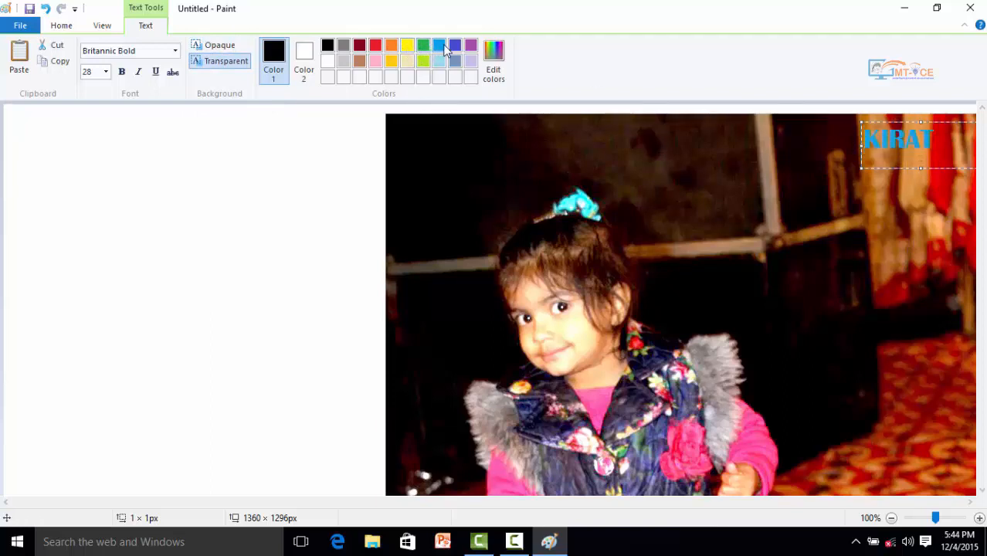
pyautogui.click(442, 63)
pyautogui.click(410, 45)
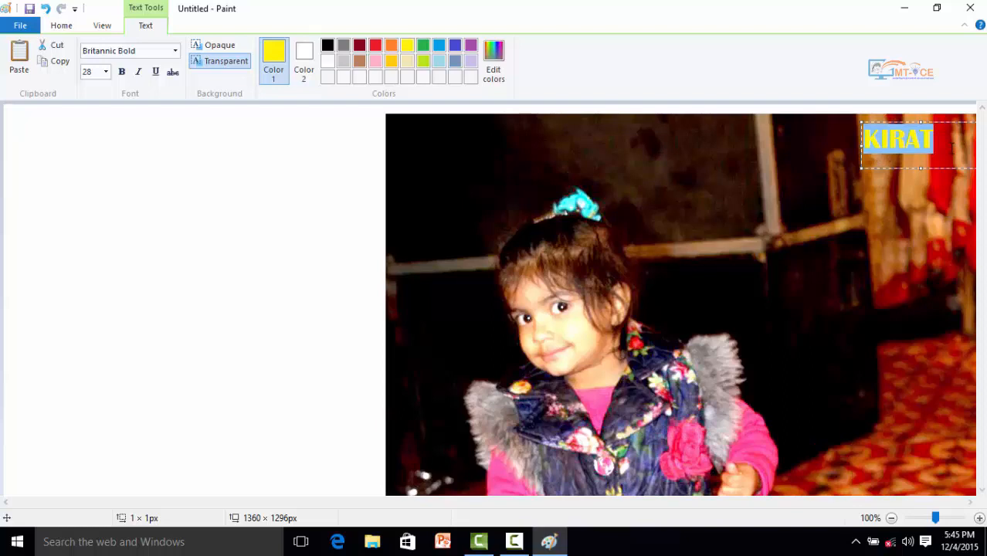
pyautogui.click(952, 143)
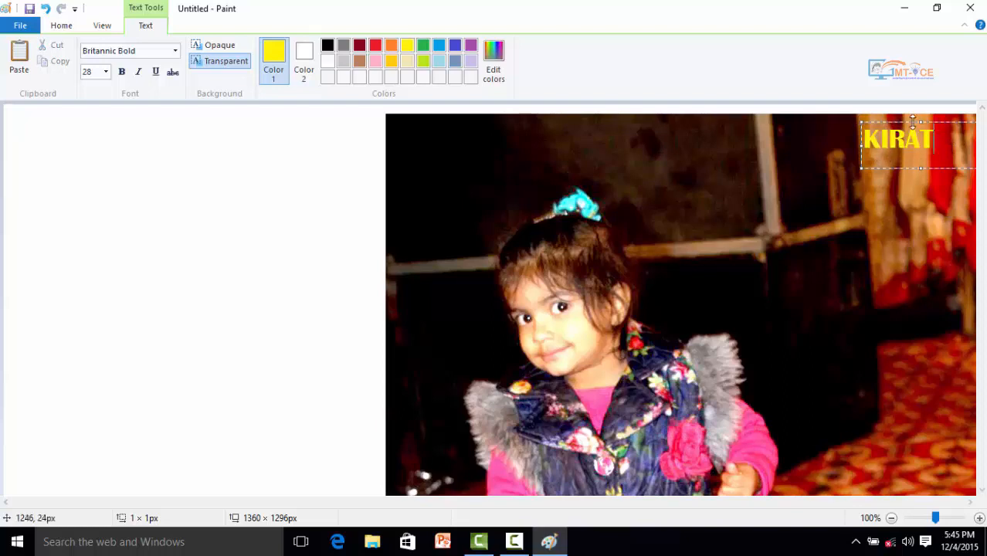
pyautogui.click(885, 225)
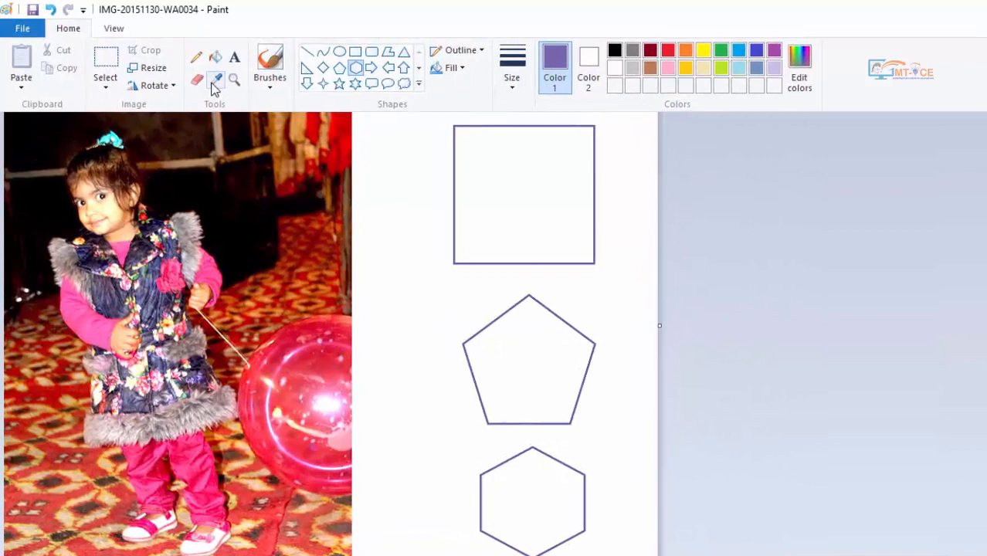
# - Sample the pink of the girl's sleeve with the Color picker and fill the square with it
pyautogui.click(193, 72)
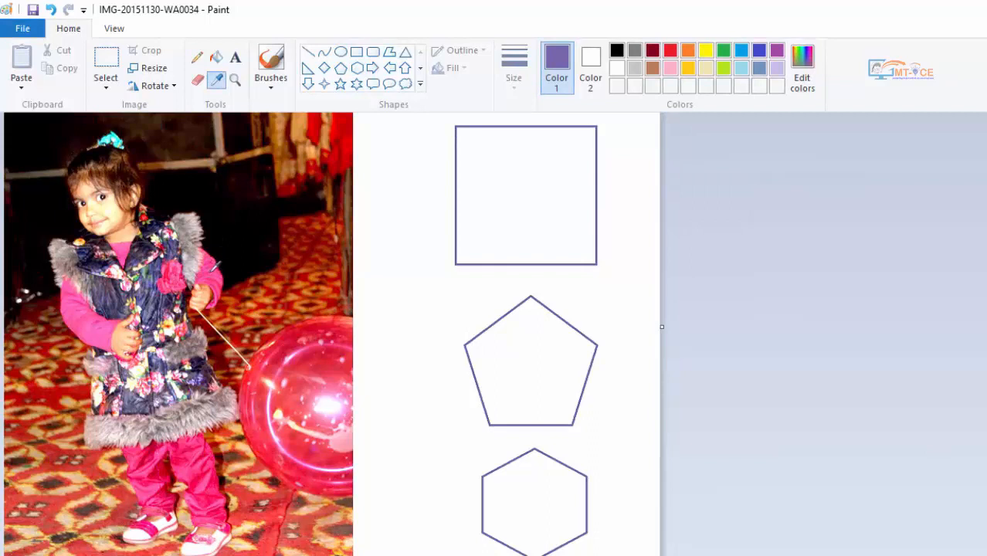
pyautogui.click(212, 268)
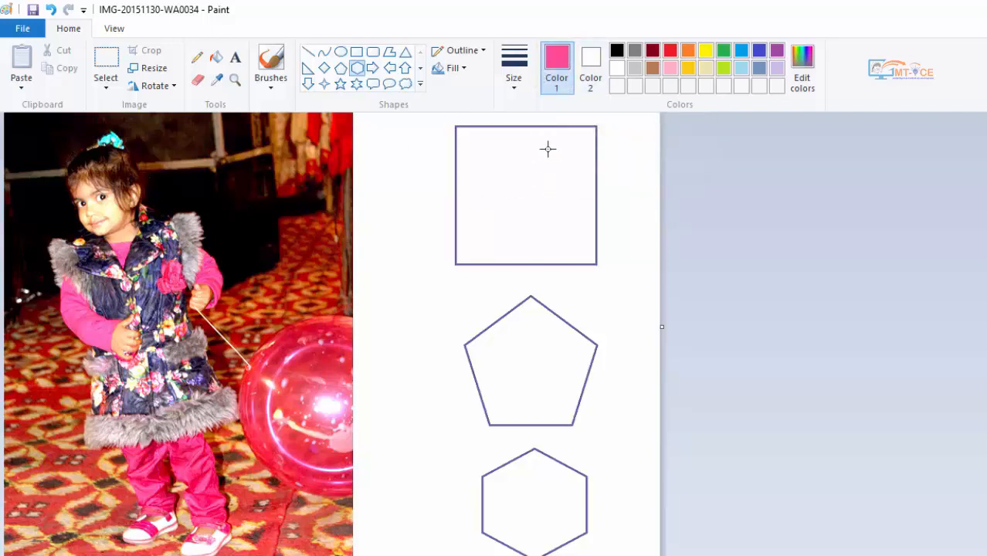
pyautogui.click(217, 61)
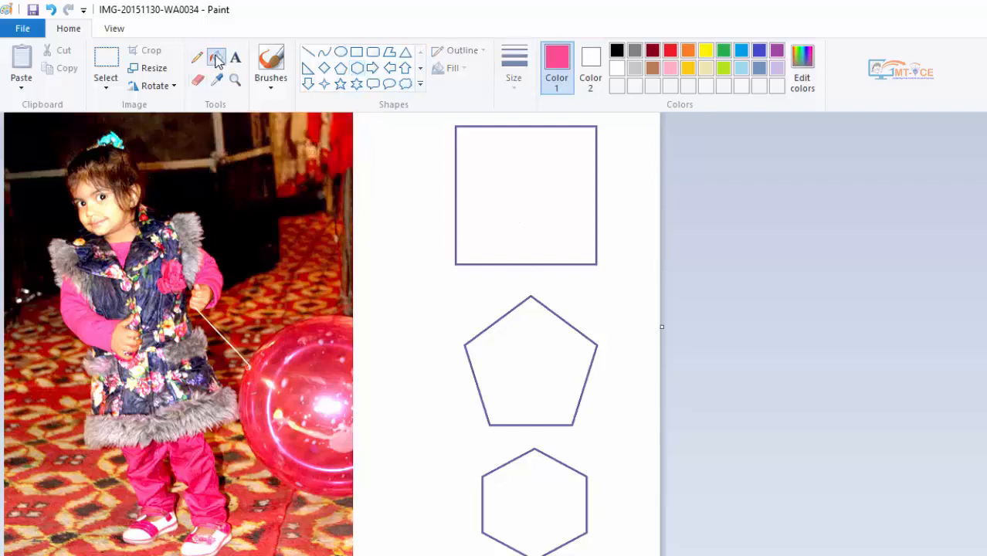
pyautogui.click(569, 182)
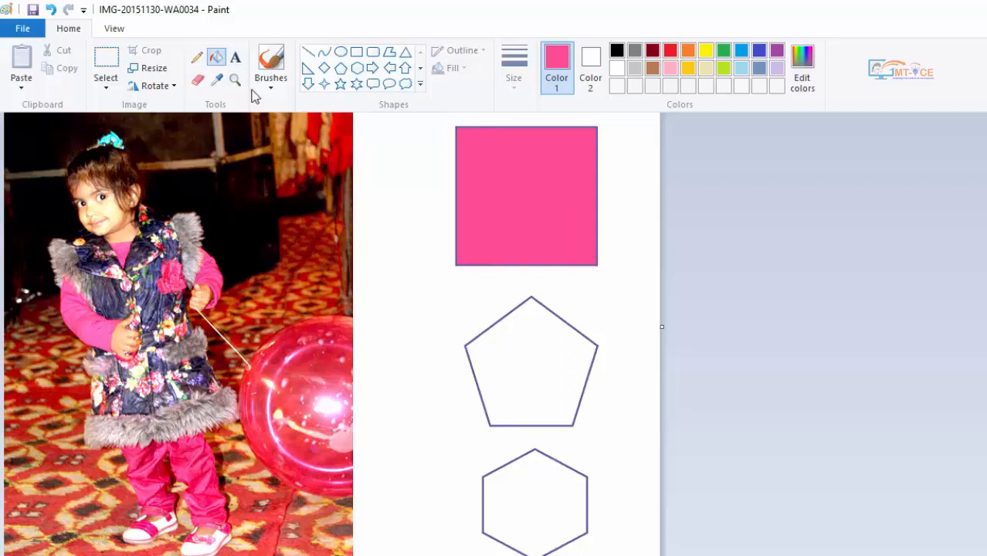
# - Sample the red from the curtain in the photo with the Color picker and fill the pentagon with it
pyautogui.click(223, 84)
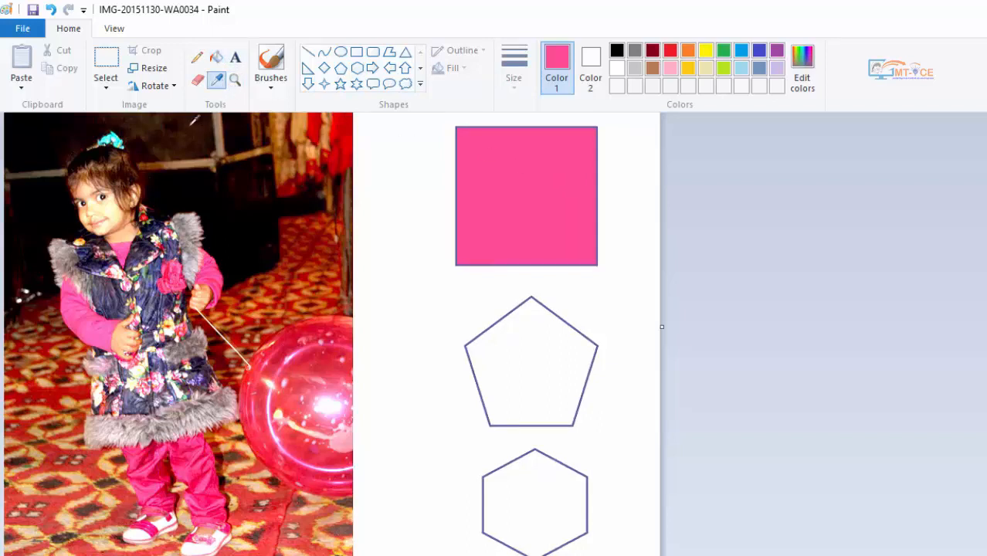
pyautogui.click(349, 147)
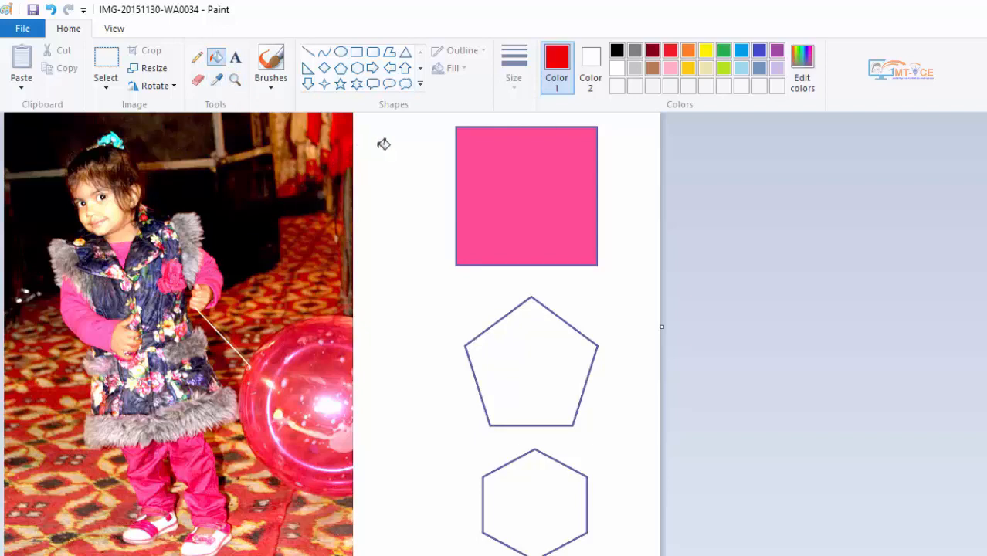
pyautogui.click(519, 369)
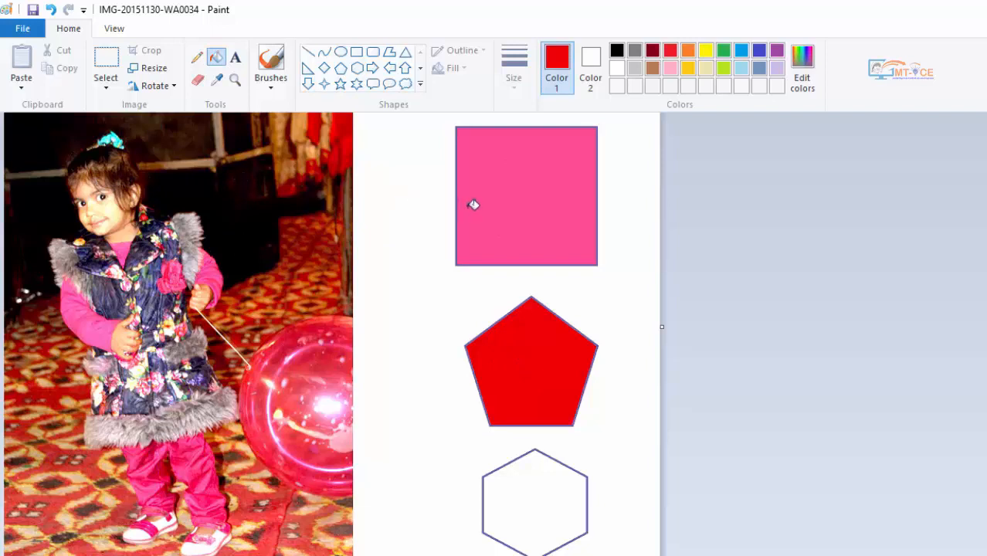
# - Magnify the balloon in the photo repeatedly with the Magnifier to examine it at pixel level
pyautogui.click(234, 81)
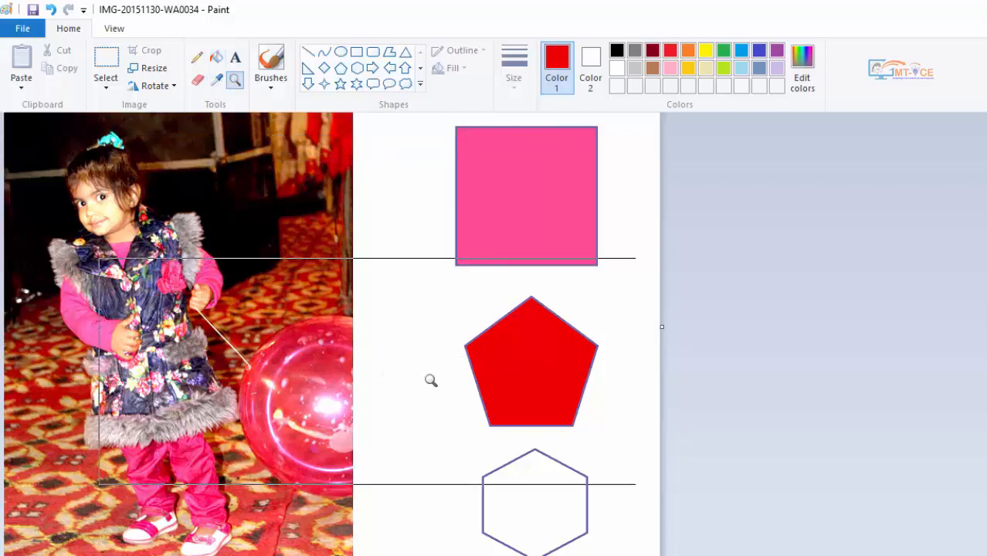
pyautogui.click(298, 401)
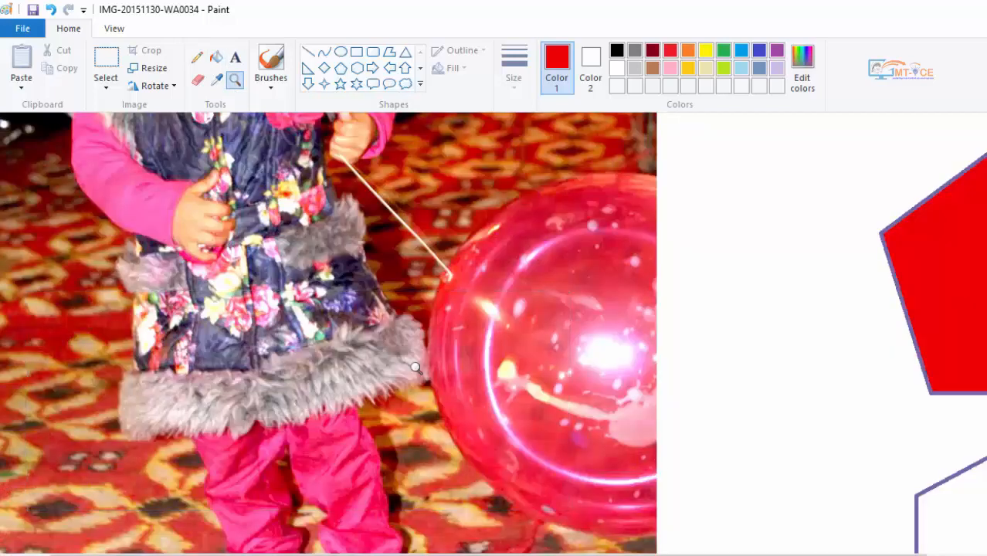
pyautogui.click(490, 312)
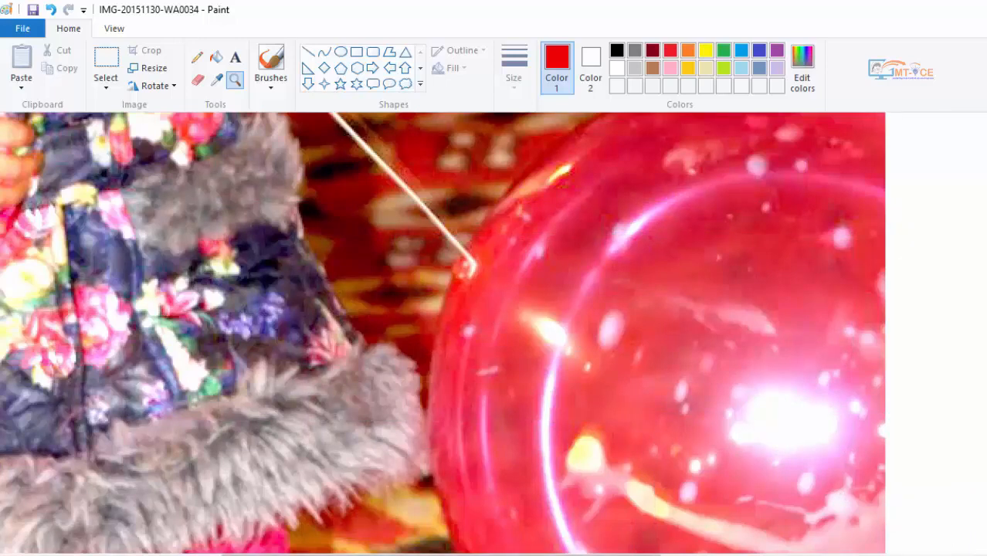
pyautogui.click(624, 326)
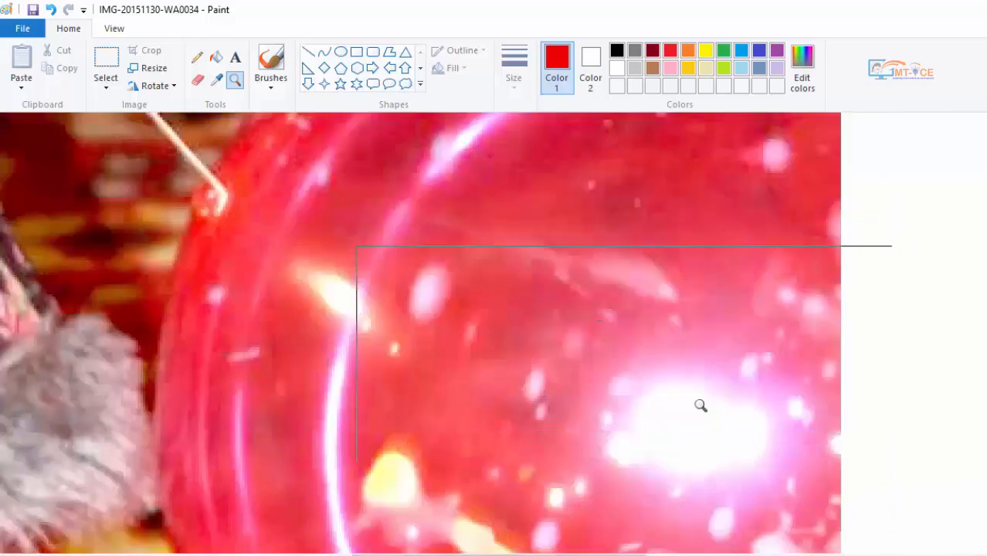
pyautogui.click(494, 396)
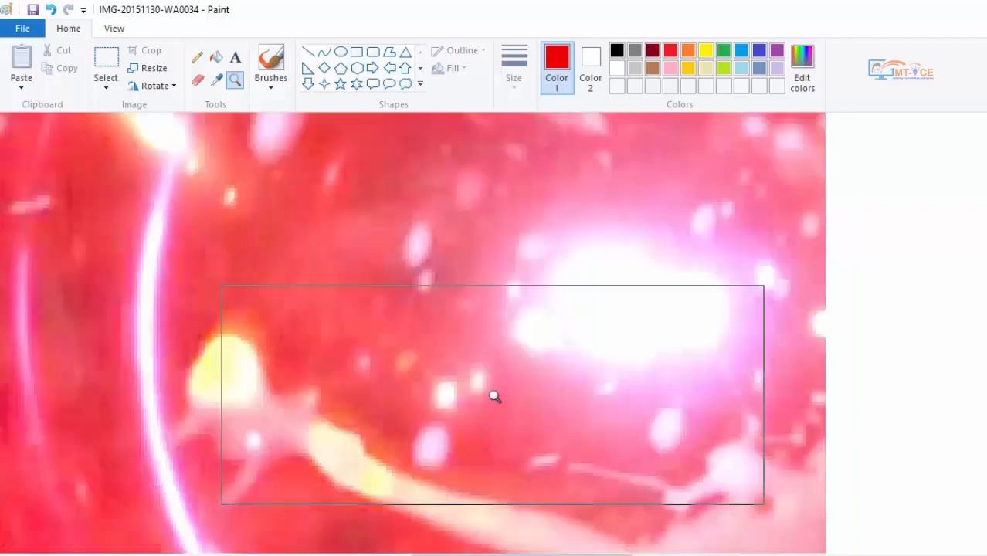
pyautogui.click(415, 331)
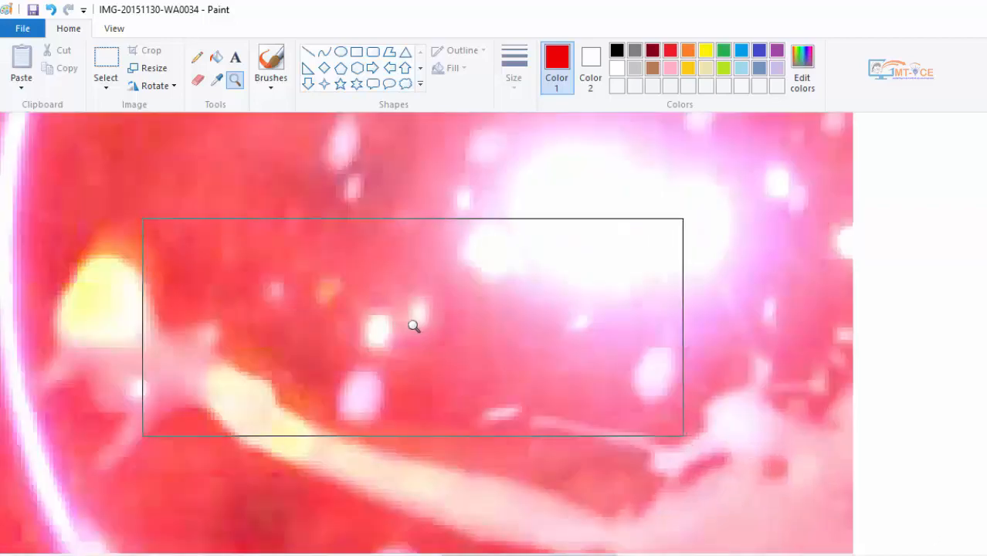
pyautogui.click(383, 298)
pyautogui.click(383, 299)
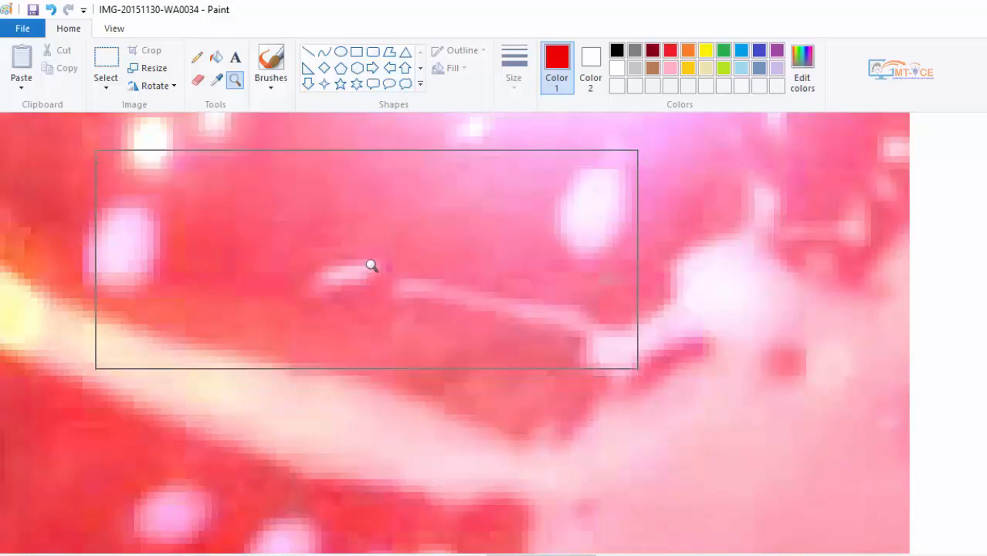
pyautogui.click(646, 341)
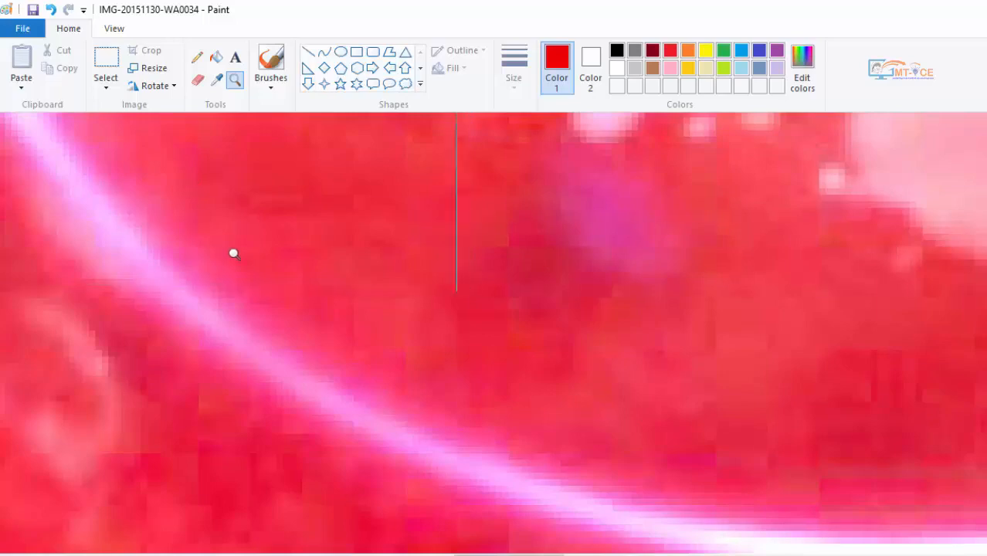
# - Zoom back out from the balloon with the Magnifier until the photo and all the shapes are in view
pyautogui.rightClick(409, 248)
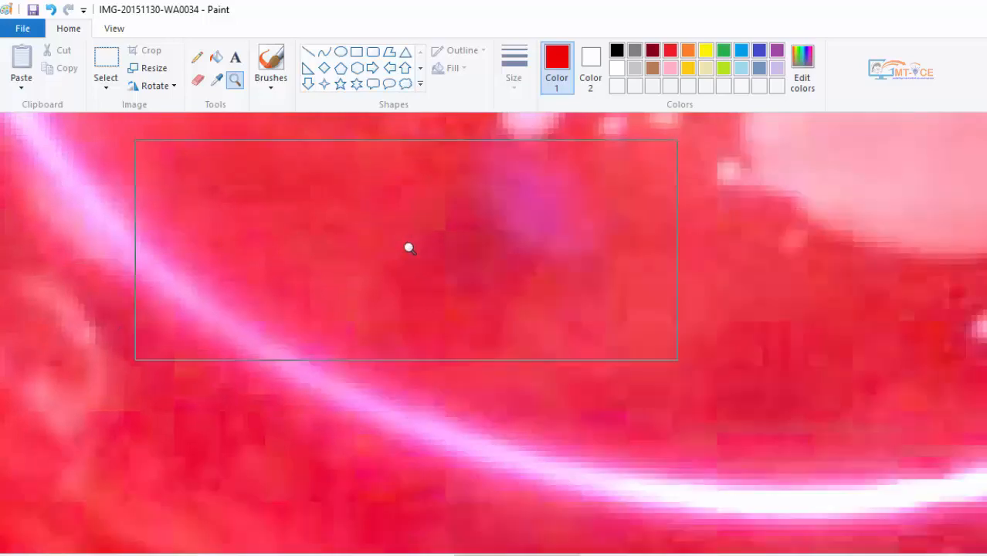
pyautogui.rightClick(407, 245)
pyautogui.rightClick(350, 225)
pyautogui.rightClick(245, 254)
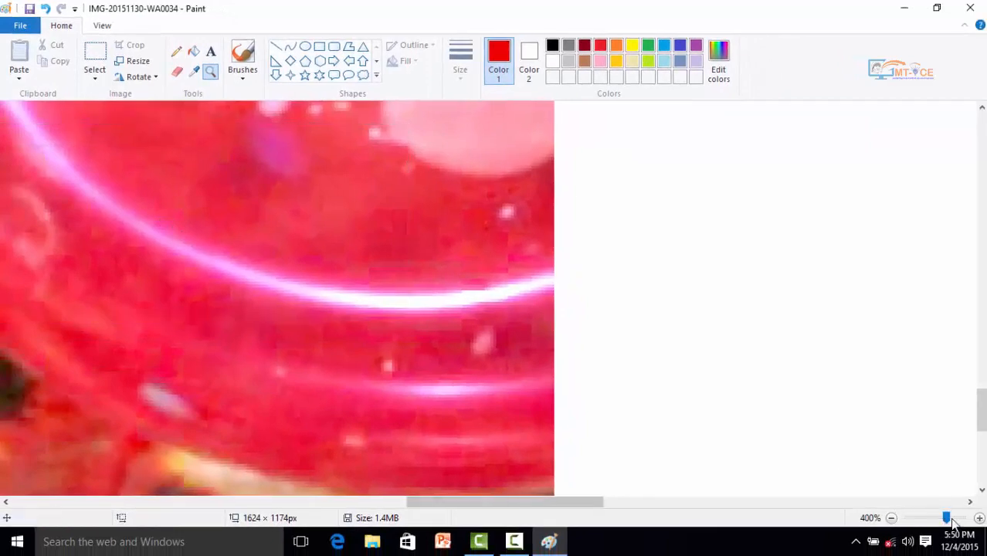
pyautogui.rightClick(215, 258)
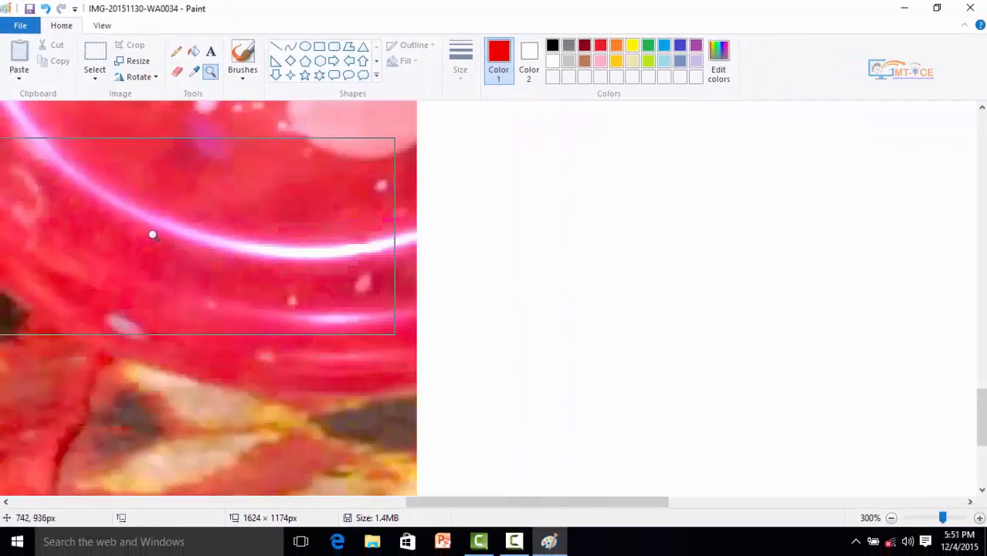
pyautogui.rightClick(116, 236)
pyautogui.rightClick(9, 219)
pyautogui.rightClick(9, 218)
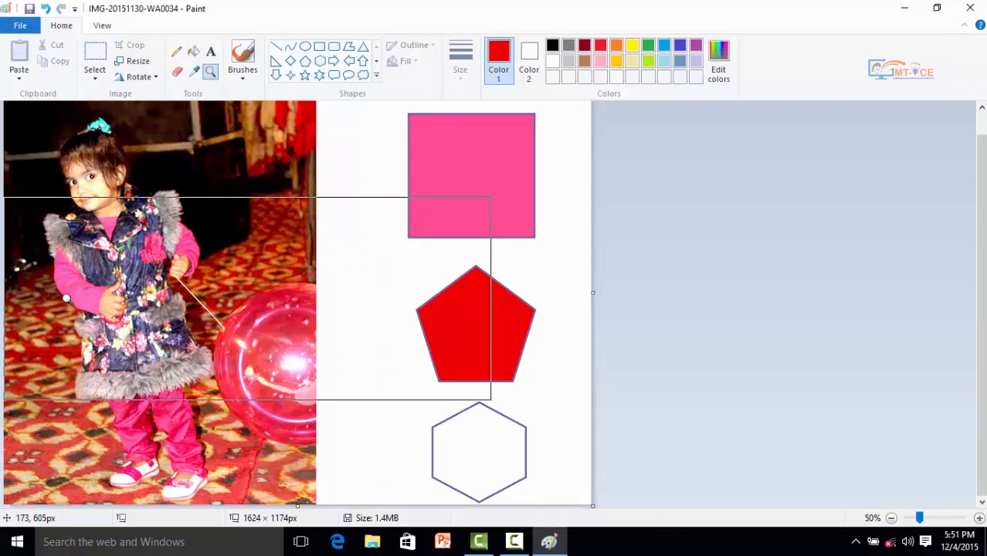
pyautogui.rightClick(79, 344)
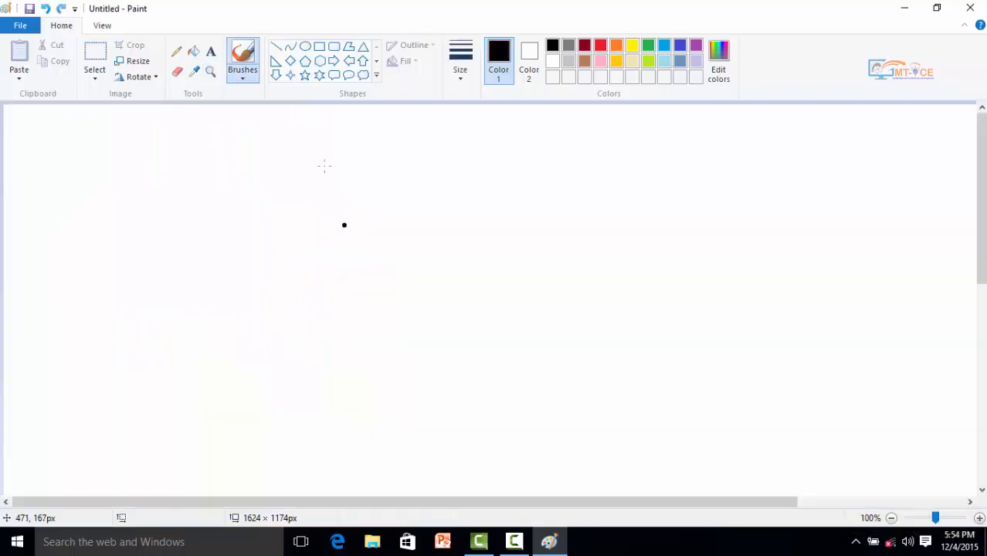
# - Draw a looping black freehand stroke across the blank canvas with the basic Brush
pyautogui.click(244, 81)
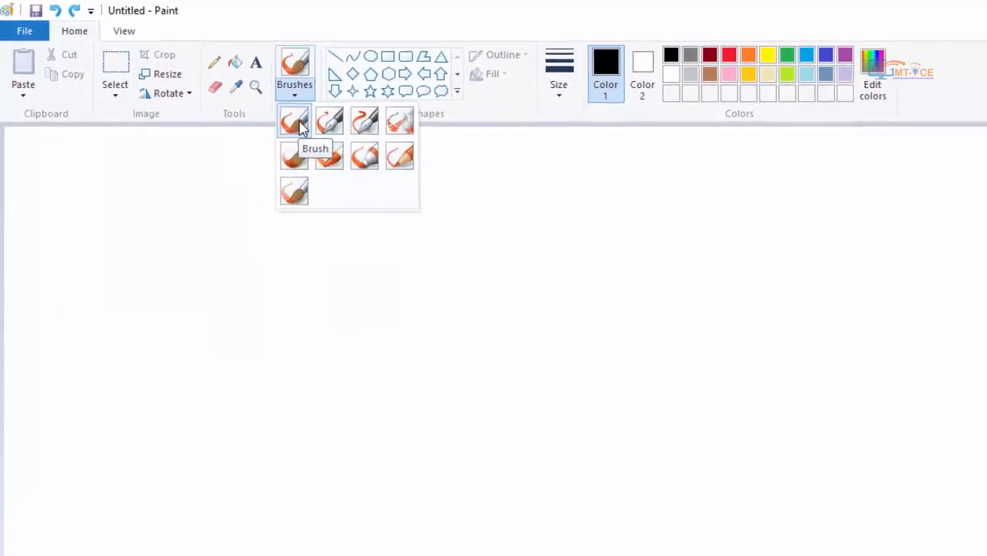
pyautogui.click(320, 103)
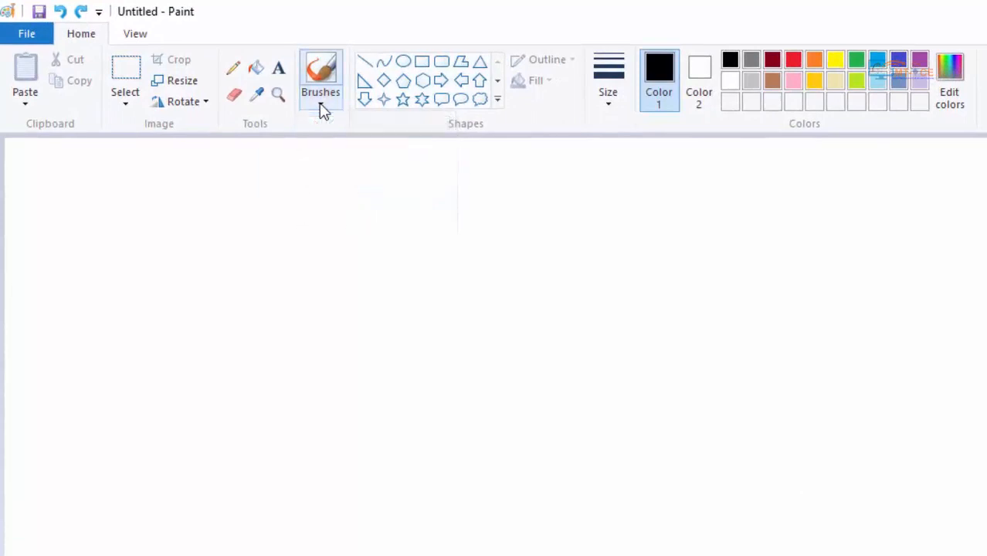
pyautogui.click(320, 103)
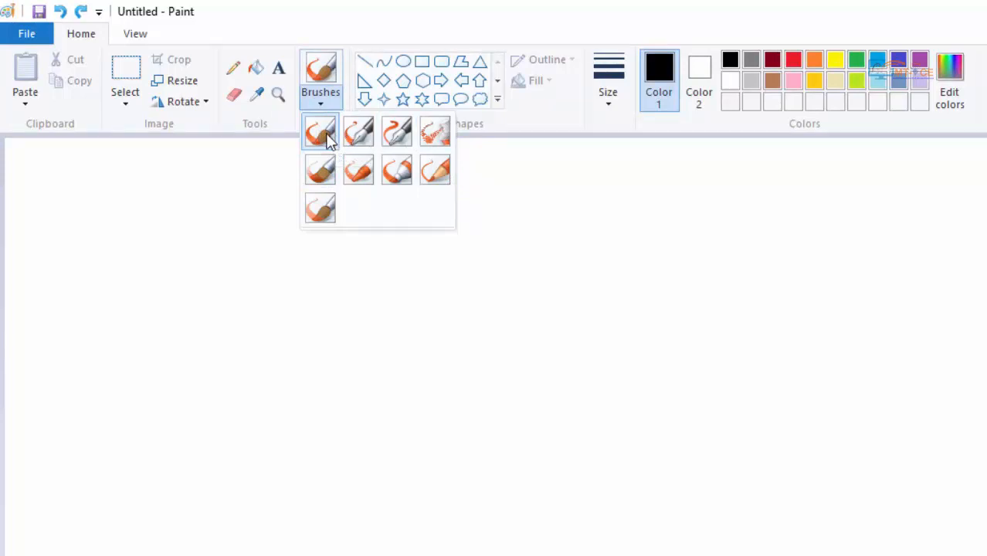
pyautogui.click(325, 138)
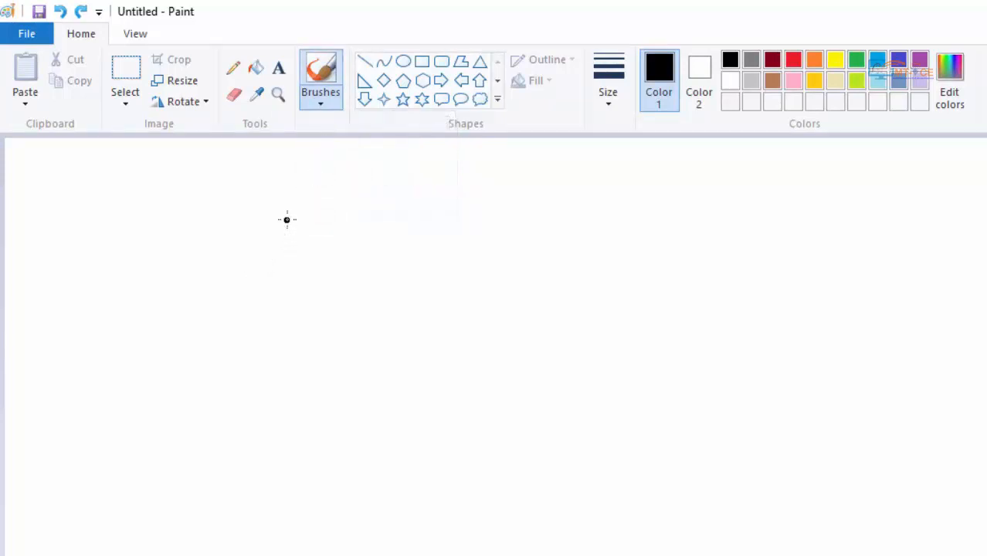
pyautogui.moveTo(285, 217)
pyautogui.mouseDown()
pyautogui.moveTo(249, 308)
pyautogui.moveTo(349, 276)
pyautogui.moveTo(447, 218)
pyautogui.moveTo(518, 324)
pyautogui.moveTo(464, 436)
pyautogui.moveTo(595, 457)
pyautogui.moveTo(717, 293)
pyautogui.moveTo(553, 359)
pyautogui.moveTo(578, 409)
pyautogui.moveTo(667, 245)
pyautogui.moveTo(783, 212)
pyautogui.moveTo(810, 322)
pyautogui.moveTo(779, 399)
pyautogui.mouseUp()
pyautogui.click(678, 325)
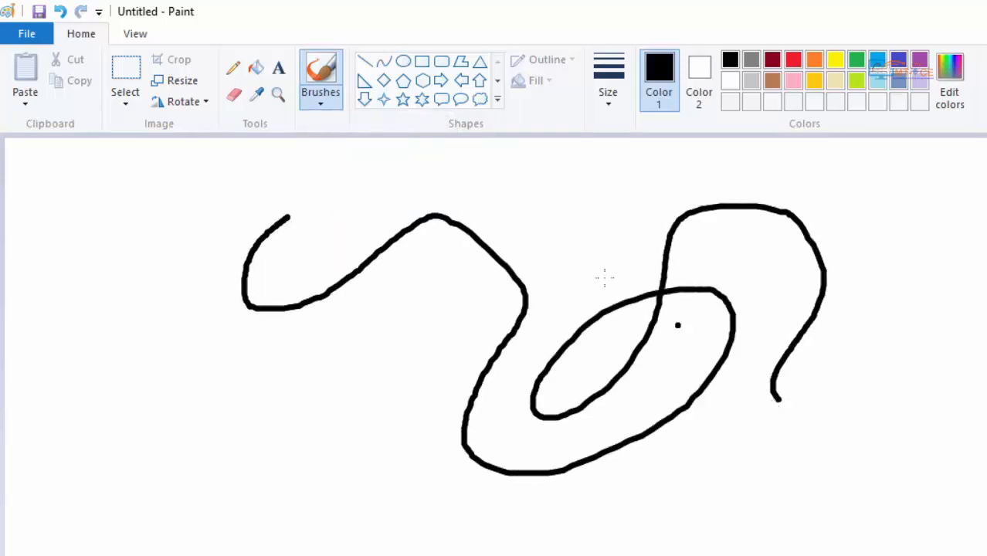
# - Draw one curved black stroke each with Calligraphy brush 1 and Calligraphy brush 2
pyautogui.click(316, 106)
pyautogui.click(357, 131)
pyautogui.moveTo(352, 301)
pyautogui.mouseDown()
pyautogui.moveTo(398, 470)
pyautogui.moveTo(219, 500)
pyautogui.mouseUp()
pyautogui.click(323, 100)
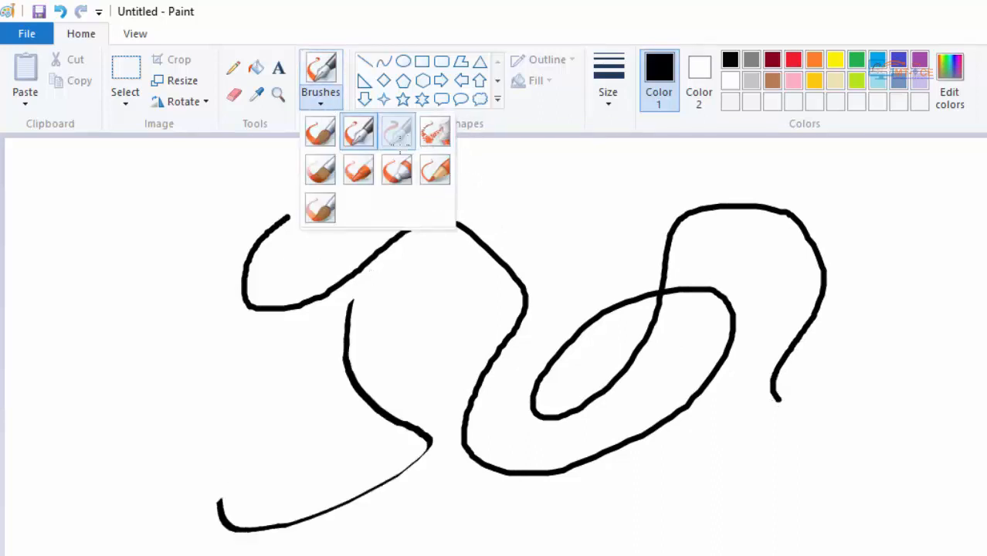
pyautogui.click(396, 132)
pyautogui.moveTo(371, 246)
pyautogui.mouseDown()
pyautogui.moveTo(419, 429)
pyautogui.moveTo(466, 553)
pyautogui.mouseUp()
# - Spray a looping black stroke with the Airbrush and paint a wide wavy one with the Oil brush
pyautogui.click(338, 99)
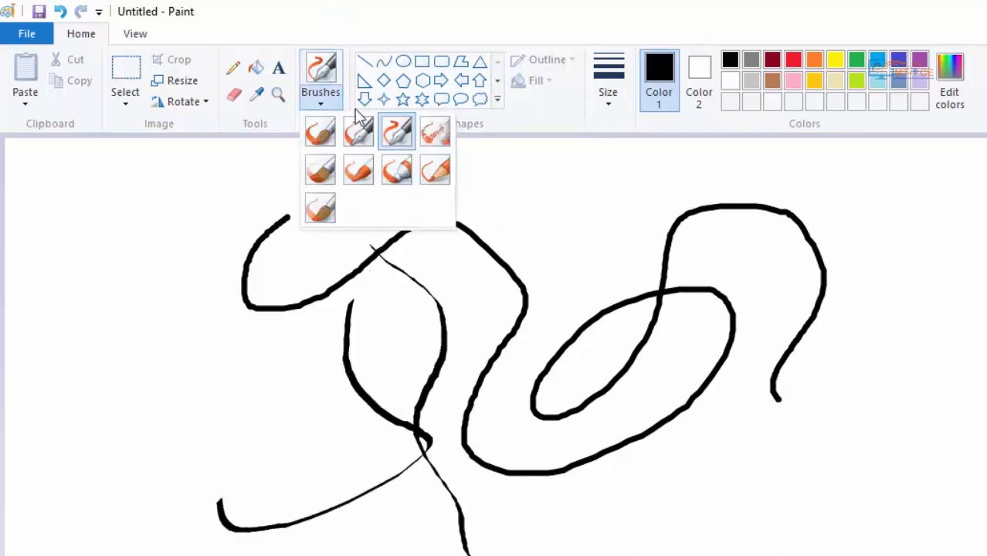
pyautogui.click(432, 133)
pyautogui.moveTo(681, 218)
pyautogui.mouseDown()
pyautogui.moveTo(632, 315)
pyautogui.moveTo(752, 552)
pyautogui.moveTo(851, 156)
pyautogui.moveTo(532, 235)
pyautogui.mouseUp()
pyautogui.click(321, 107)
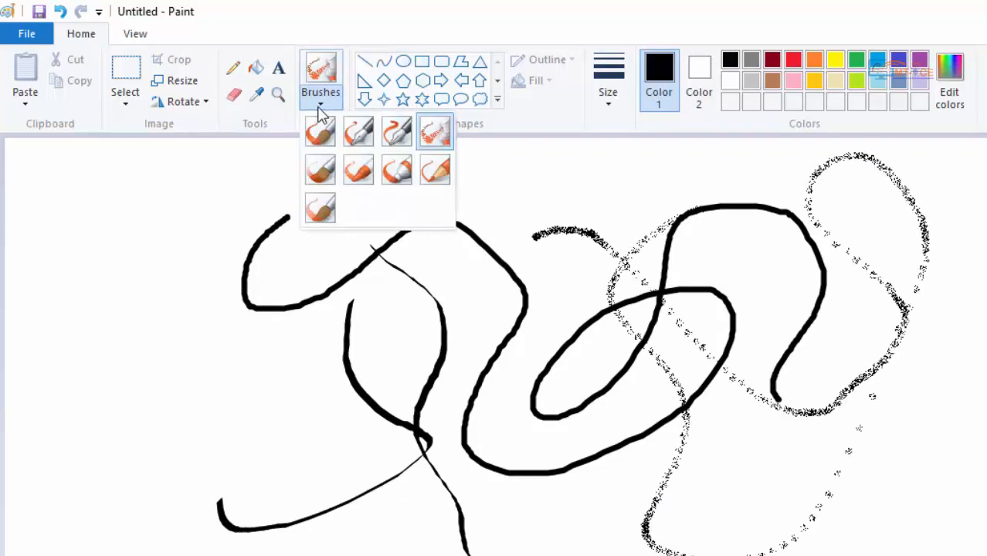
pyautogui.click(320, 169)
pyautogui.moveTo(176, 186)
pyautogui.mouseDown()
pyautogui.moveTo(190, 286)
pyautogui.moveTo(175, 385)
pyautogui.moveTo(143, 479)
pyautogui.moveTo(540, 479)
pyautogui.moveTo(377, 354)
pyautogui.mouseUp()
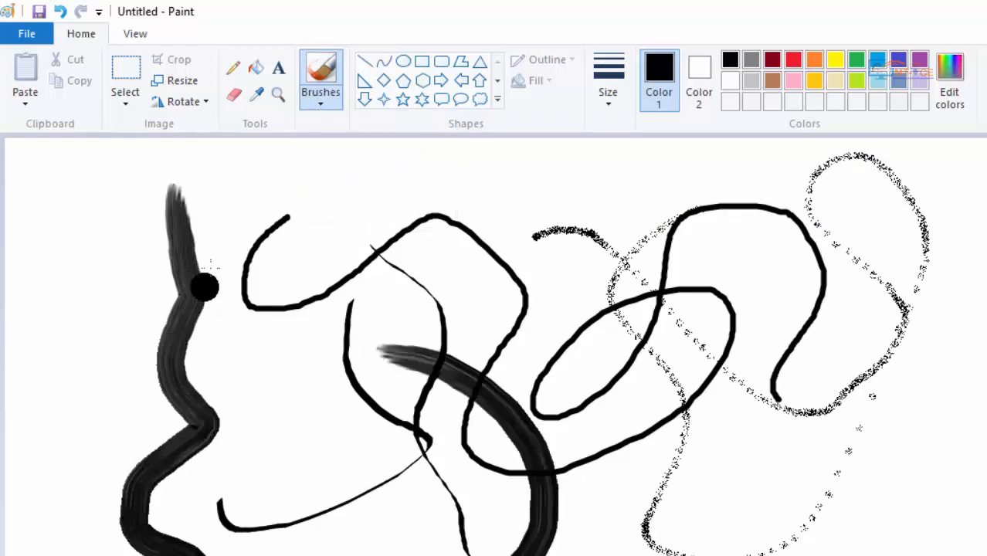
# - Draw a long wavy black stroke across the canvas with the Crayon brush
pyautogui.click(316, 110)
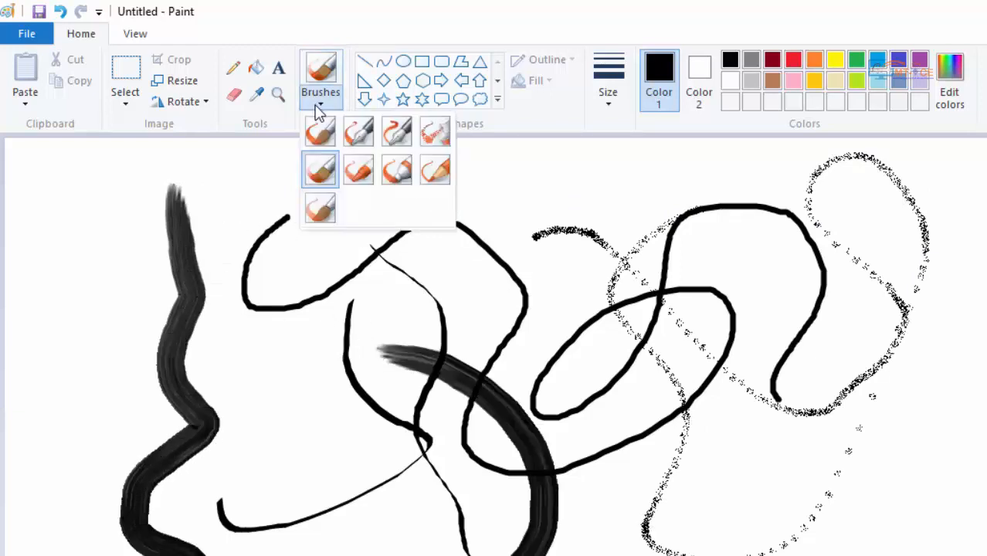
pyautogui.click(358, 171)
pyautogui.moveTo(362, 174)
pyautogui.mouseDown()
pyautogui.moveTo(475, 248)
pyautogui.moveTo(695, 550)
pyautogui.moveTo(950, 416)
pyautogui.mouseUp()
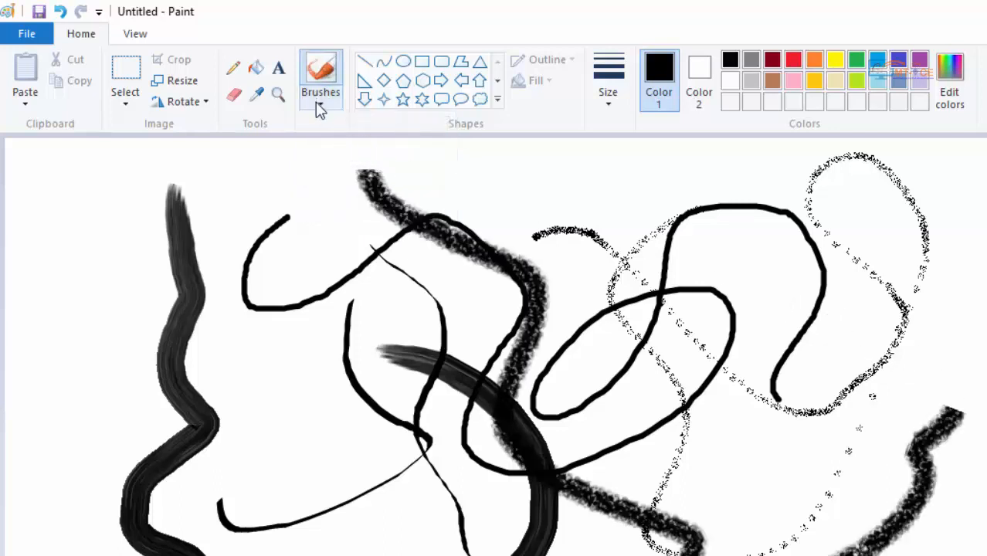
# - Draw one red and one orange freehand Crayon stroke over the black strokes on the canvas
pyautogui.click(794, 66)
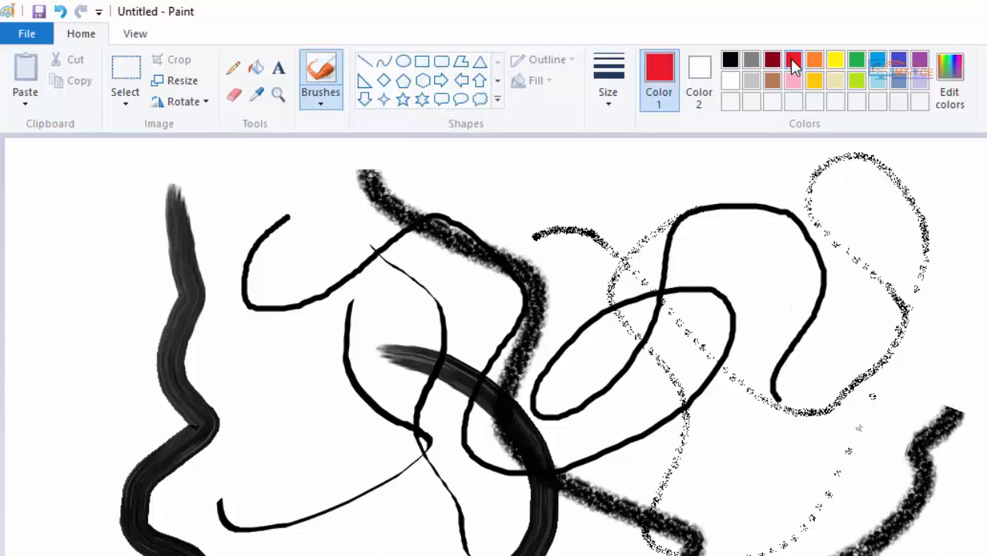
pyautogui.moveTo(702, 202)
pyautogui.mouseDown()
pyautogui.moveTo(721, 207)
pyautogui.moveTo(806, 428)
pyautogui.moveTo(986, 375)
pyautogui.moveTo(817, 287)
pyautogui.mouseUp()
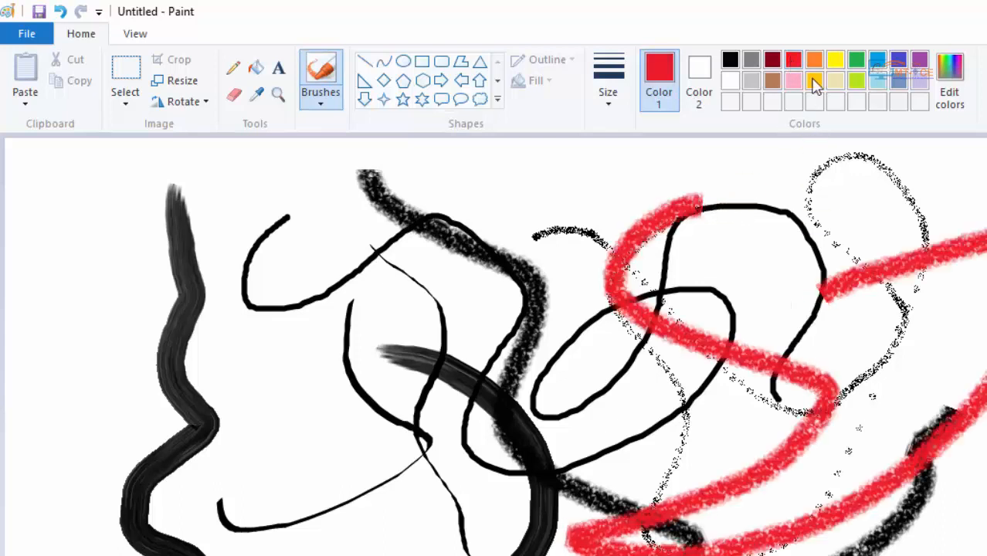
pyautogui.click(815, 60)
pyautogui.moveTo(893, 269)
pyautogui.mouseDown()
pyautogui.moveTo(849, 513)
pyautogui.moveTo(965, 346)
pyautogui.mouseUp()
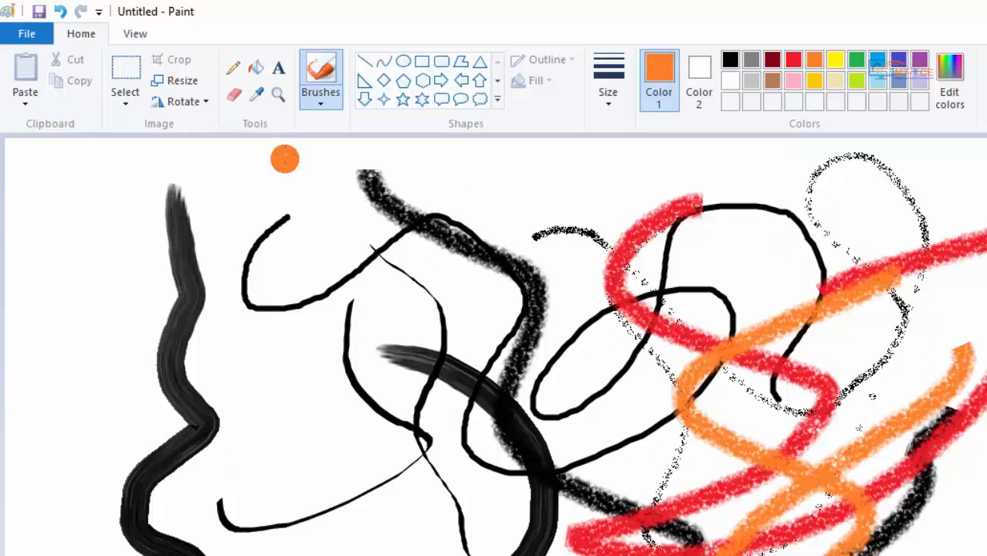
# - Enlarge the basic Brush tip and paint thick looping orange strokes across the canvas
pyautogui.click(315, 105)
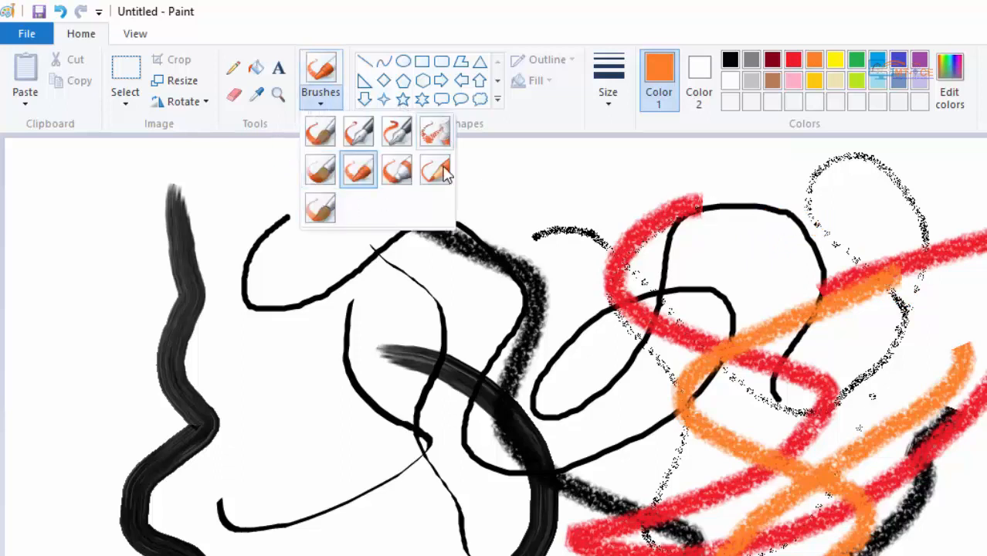
pyautogui.click(321, 135)
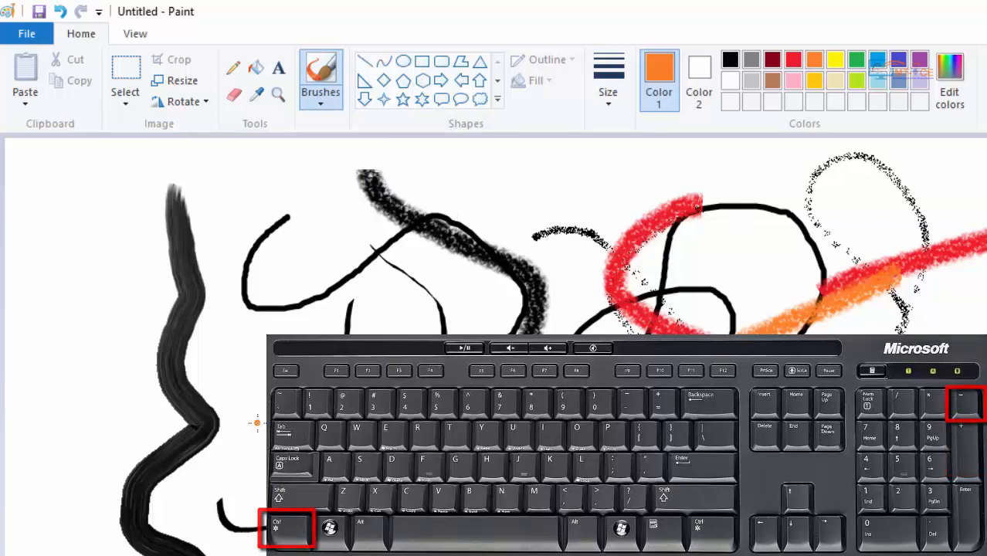
pyautogui.click(257, 423)
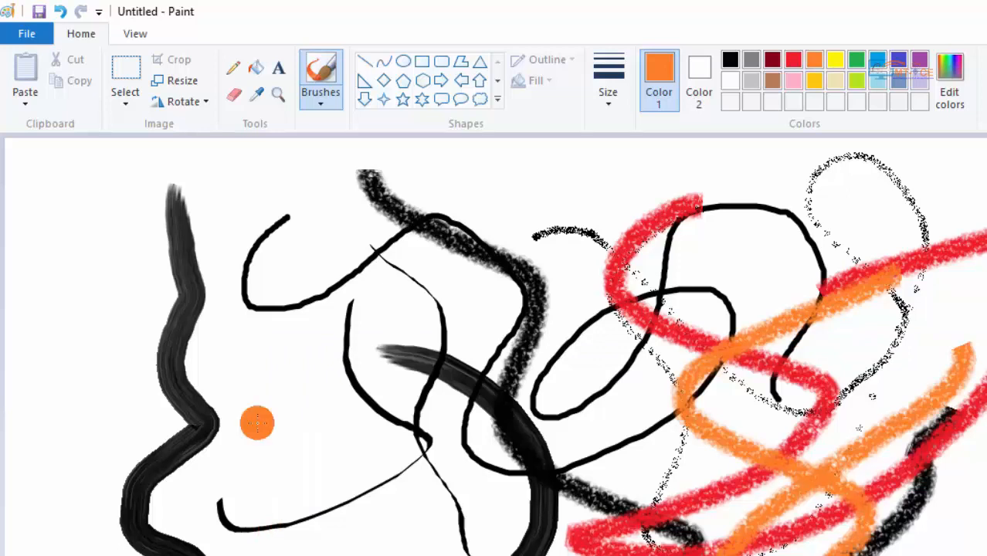
pyautogui.moveTo(257, 423)
pyautogui.mouseDown()
pyautogui.moveTo(361, 303)
pyautogui.moveTo(236, 550)
pyautogui.moveTo(984, 290)
pyautogui.moveTo(958, 425)
pyautogui.mouseUp()
pyautogui.moveTo(985, 541)
pyautogui.mouseDown()
pyautogui.moveTo(926, 533)
pyautogui.moveTo(658, 414)
pyautogui.mouseUp()
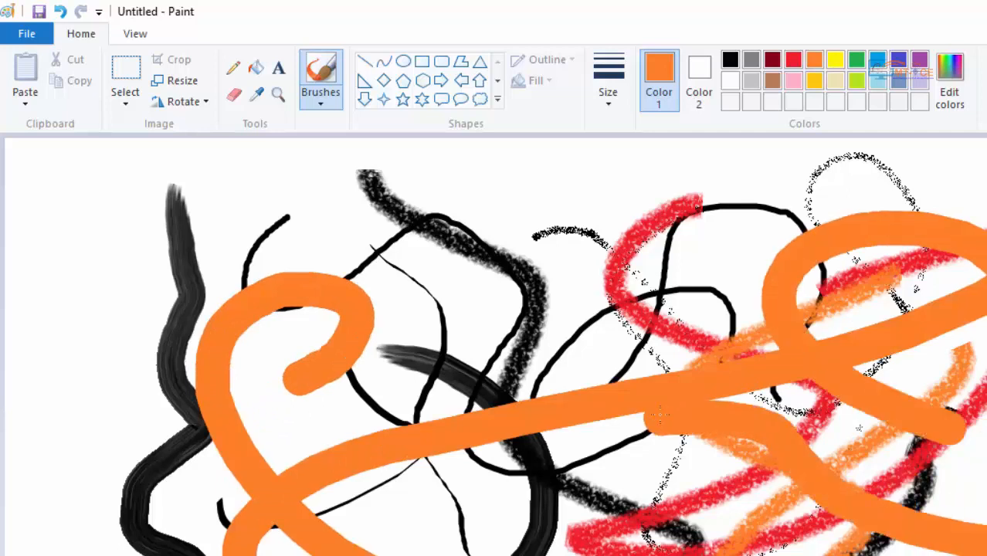
# - Spray a short orange Airbrush stroke across the upper part of the canvas
pyautogui.click(318, 105)
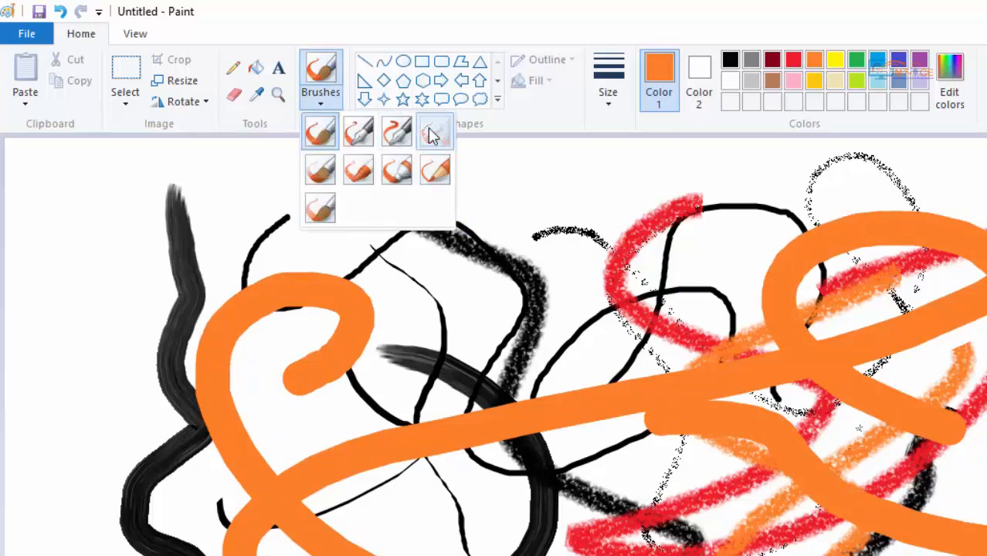
pyautogui.click(431, 135)
pyautogui.moveTo(478, 190)
pyautogui.mouseDown()
pyautogui.moveTo(569, 192)
pyautogui.moveTo(253, 223)
pyautogui.moveTo(235, 241)
pyautogui.mouseUp()
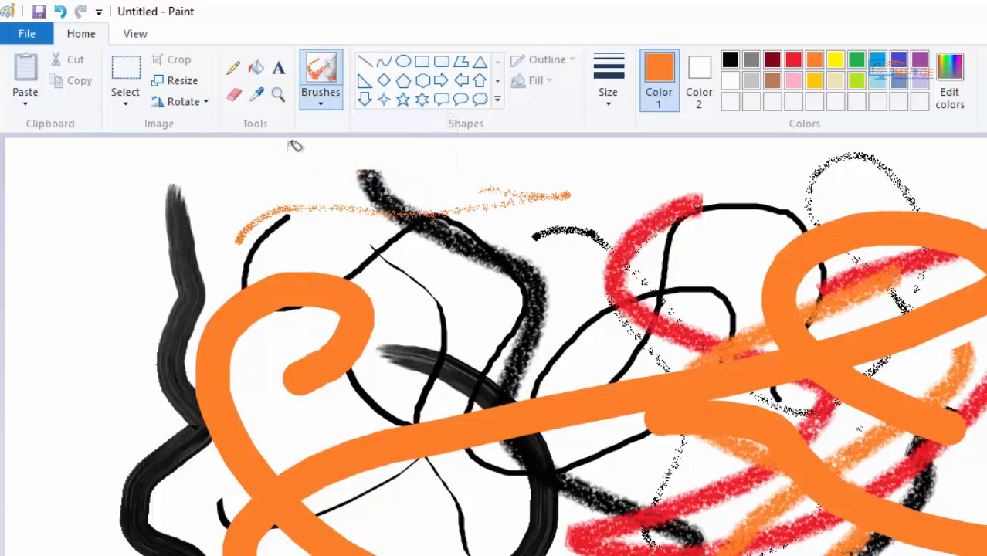
# - Paint wide orange strokes along the canvas's upper-left edges with further brush types, plus one thin diagonal stroke at a reduced size
pyautogui.click(318, 105)
pyautogui.click(397, 168)
pyautogui.moveTo(224, 166)
pyautogui.mouseDown()
pyautogui.moveTo(328, 264)
pyautogui.moveTo(264, 276)
pyautogui.moveTo(340, 152)
pyautogui.moveTo(12, 225)
pyautogui.moveTo(32, 484)
pyautogui.moveTo(19, 534)
pyautogui.moveTo(104, 390)
pyautogui.moveTo(98, 270)
pyautogui.moveTo(113, 267)
pyautogui.moveTo(135, 430)
pyautogui.moveTo(105, 552)
pyautogui.mouseUp()
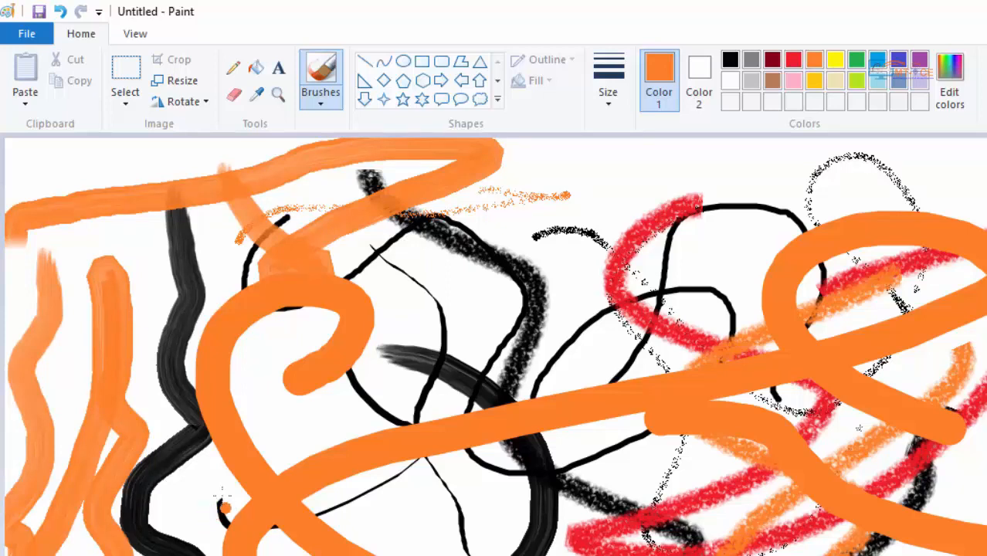
pyautogui.moveTo(206, 492); pyautogui.dragTo(471, 358)
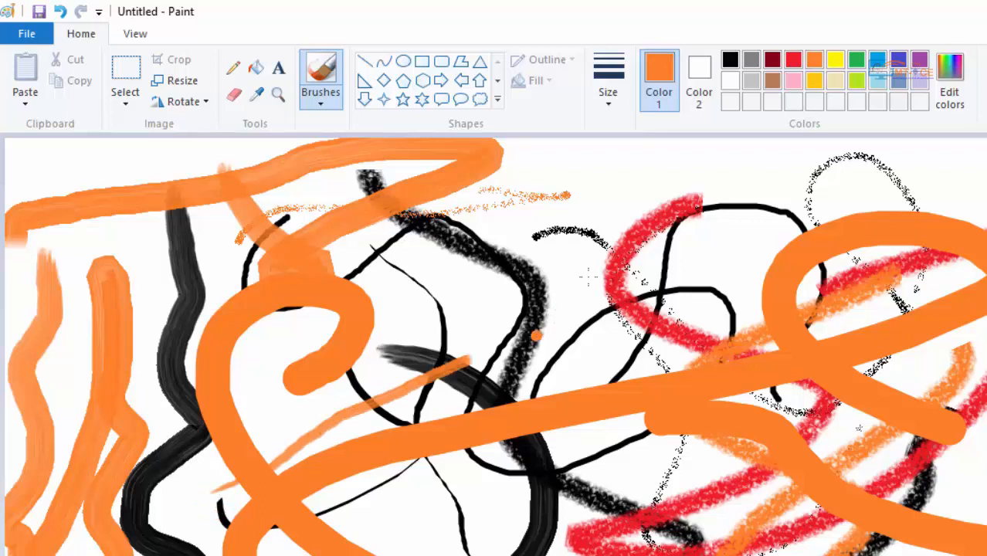
pyautogui.click(608, 105)
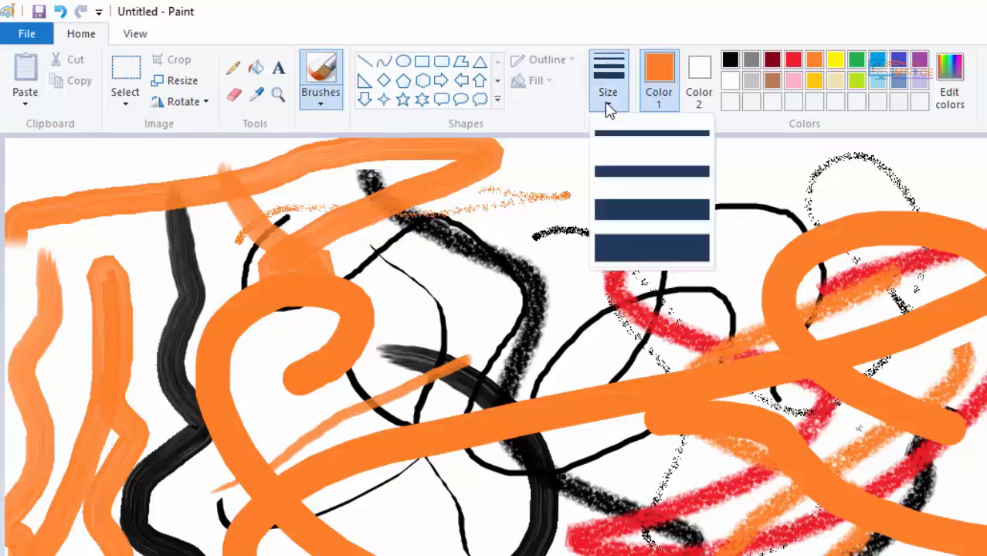
pyautogui.click(607, 108)
pyautogui.click(604, 105)
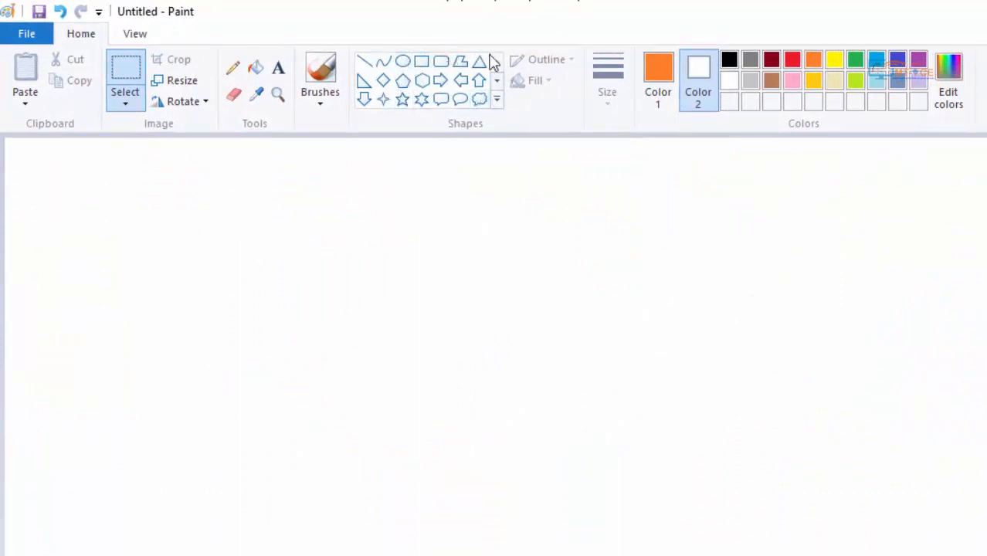
# - Draw a five-point star with an orange outline in the upper-left area of the blank canvas
pyautogui.click(497, 108)
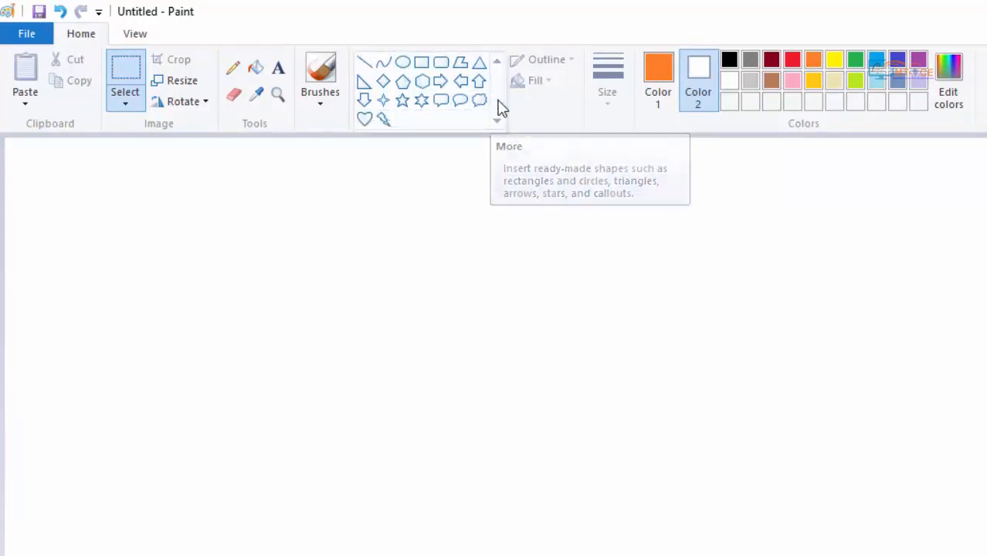
pyautogui.click(402, 101)
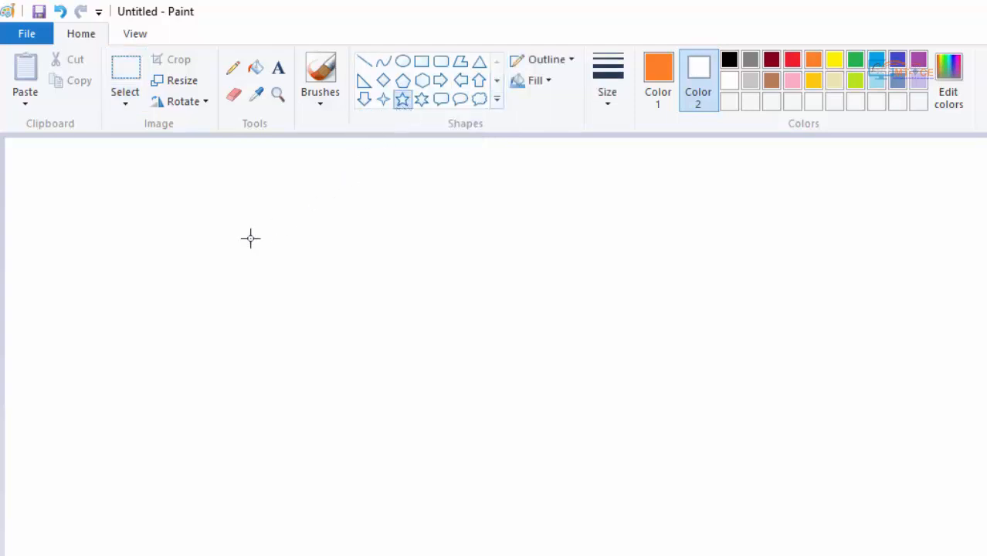
pyautogui.moveTo(68, 216); pyautogui.dragTo(253, 366)
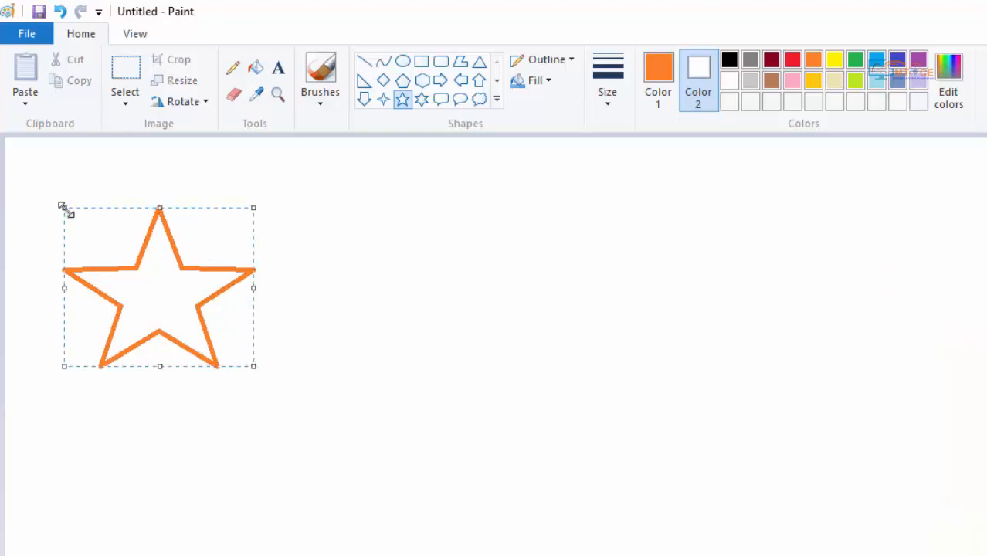
# - Resize the star by its corner and side handles, making it slightly narrower and shorter
pyautogui.moveTo(257, 364)
pyautogui.mouseDown()
pyautogui.moveTo(264, 374)
pyautogui.moveTo(240, 356)
pyautogui.mouseUp()
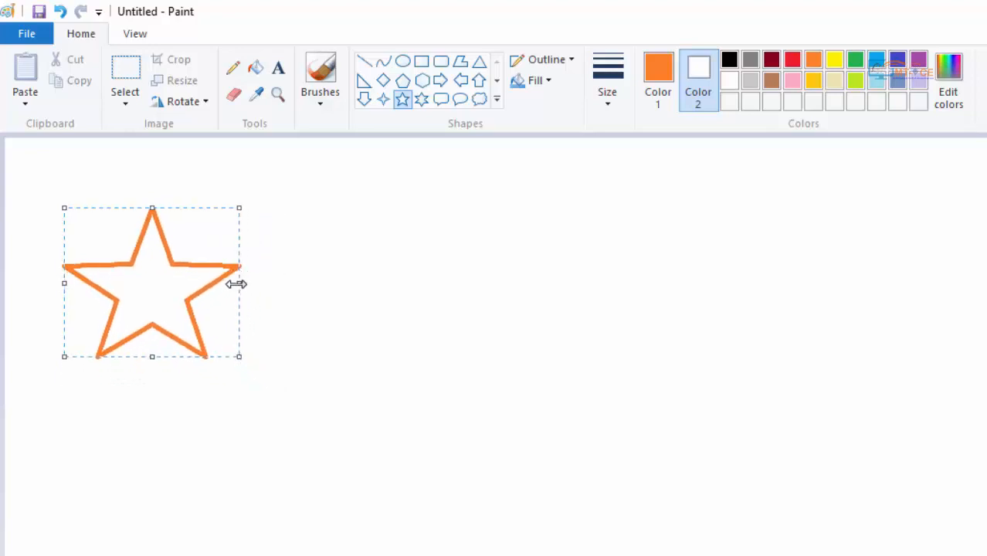
pyautogui.moveTo(236, 284)
pyautogui.mouseDown()
pyautogui.moveTo(256, 280)
pyautogui.moveTo(239, 279)
pyautogui.mouseUp()
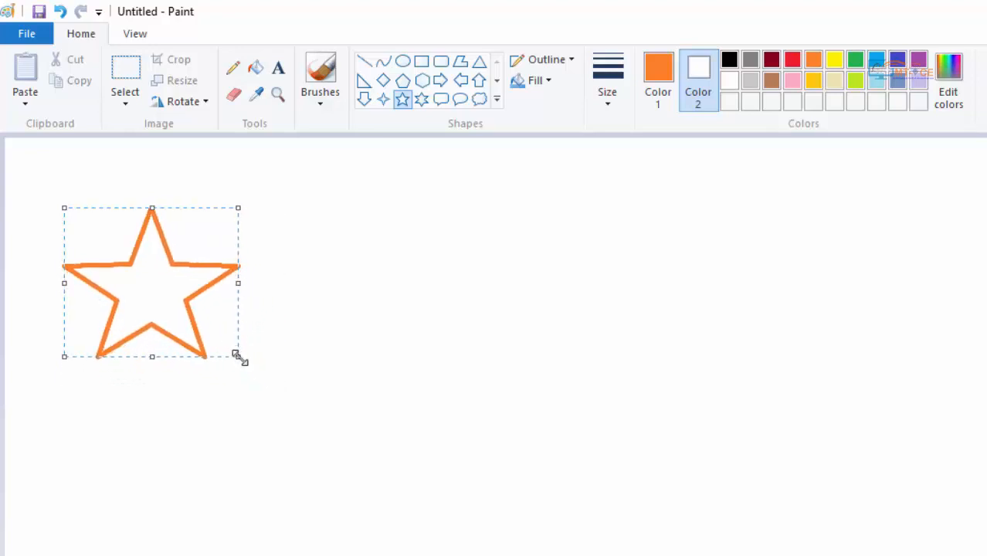
pyautogui.moveTo(236, 354)
pyautogui.mouseDown()
pyautogui.moveTo(257, 364)
pyautogui.moveTo(247, 357)
pyautogui.mouseUp()
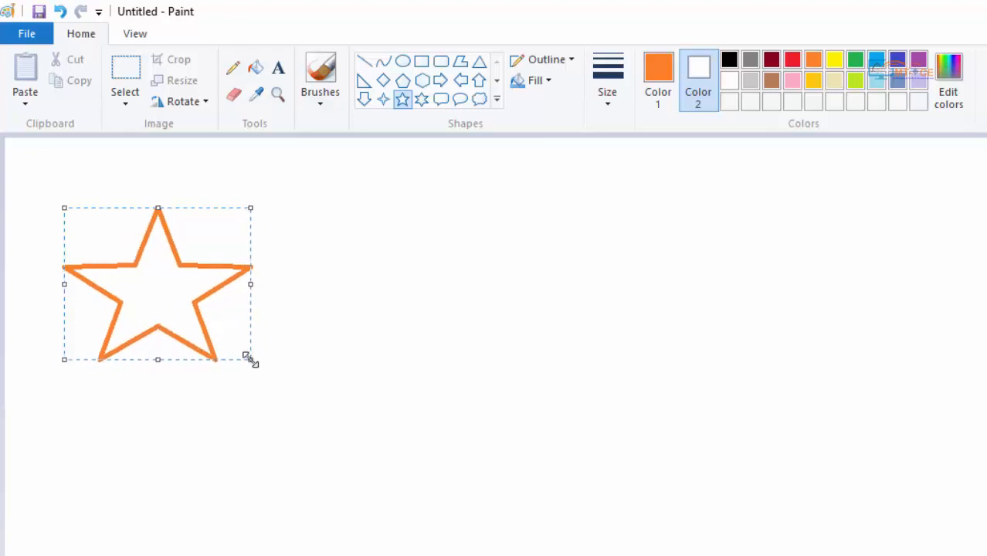
pyautogui.moveTo(252, 285)
pyautogui.mouseDown()
pyautogui.moveTo(277, 284)
pyautogui.moveTo(249, 284)
pyautogui.mouseUp()
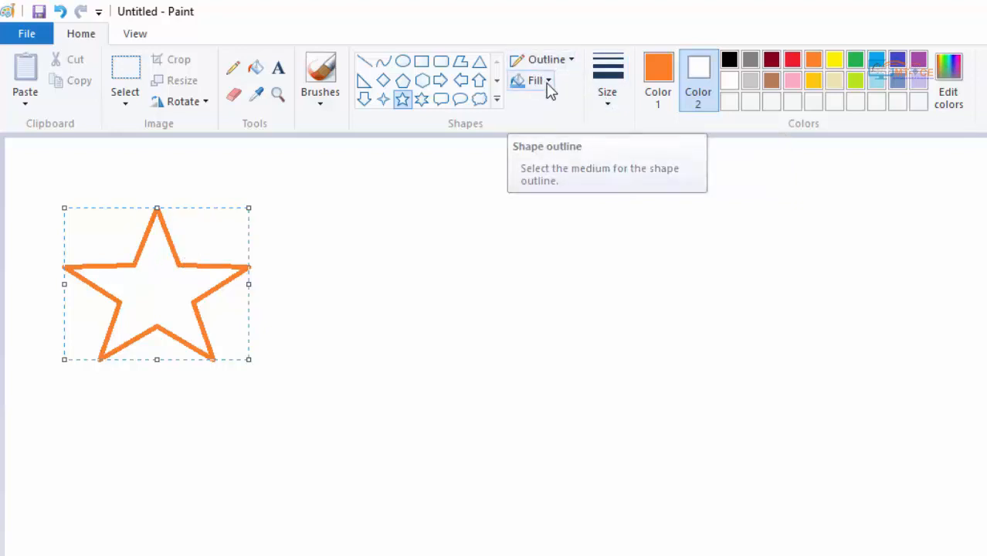
pyautogui.click(563, 62)
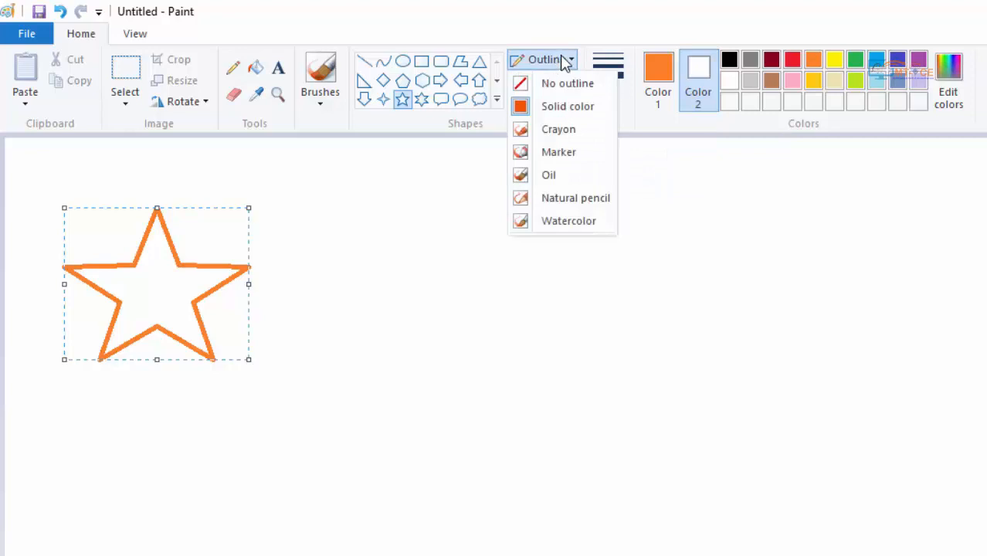
pyautogui.click(565, 63)
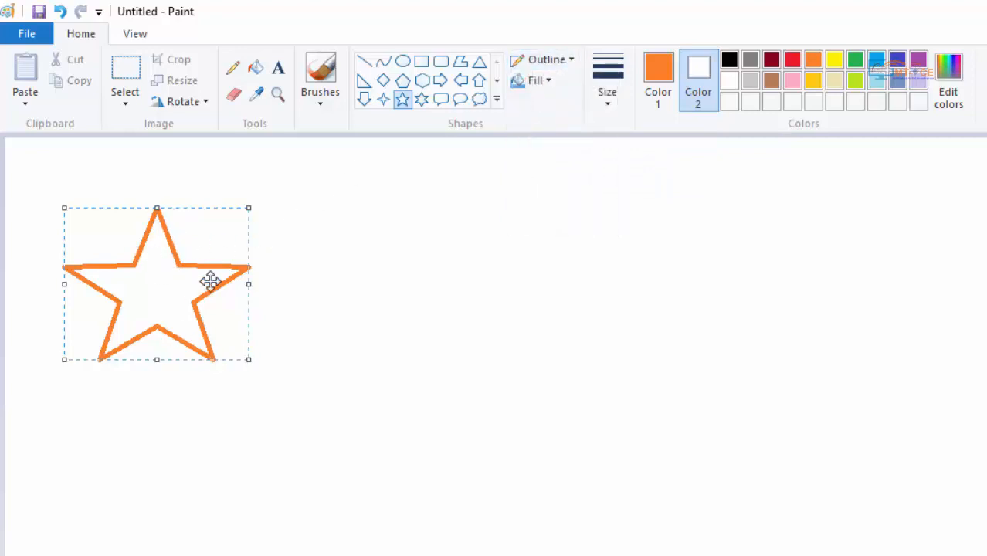
pyautogui.click(572, 61)
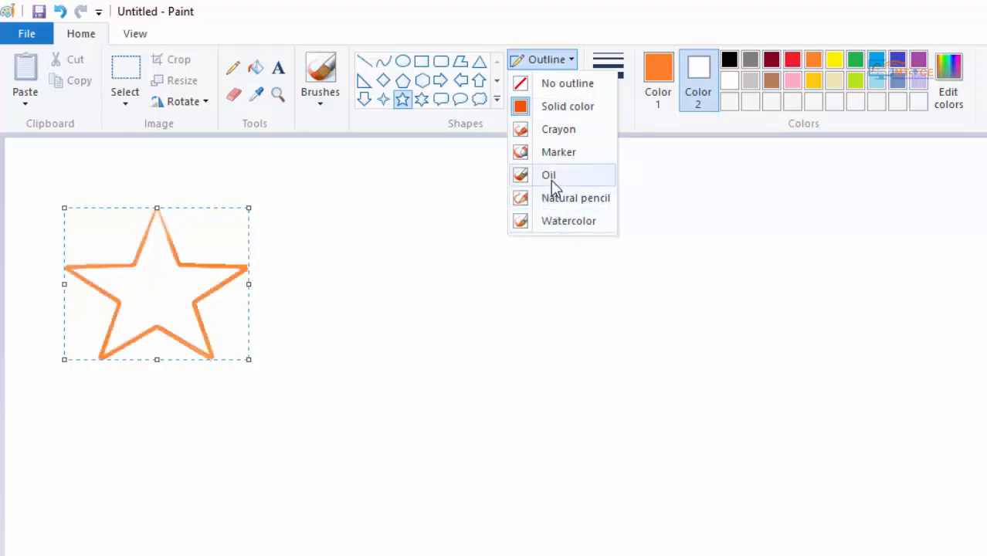
pyautogui.click(546, 60)
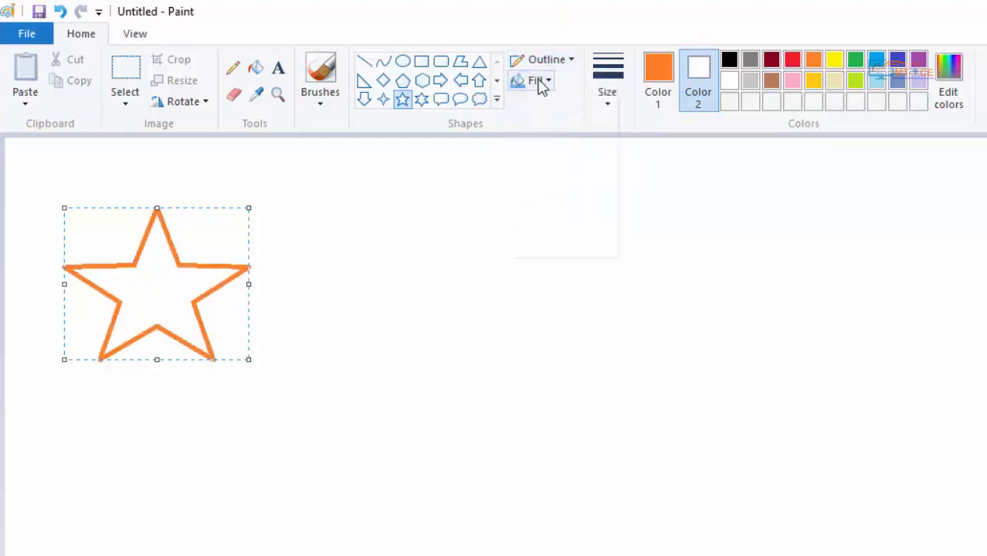
# - Give the star a solid color fill and set Color 2 to gold
pyautogui.click(540, 82)
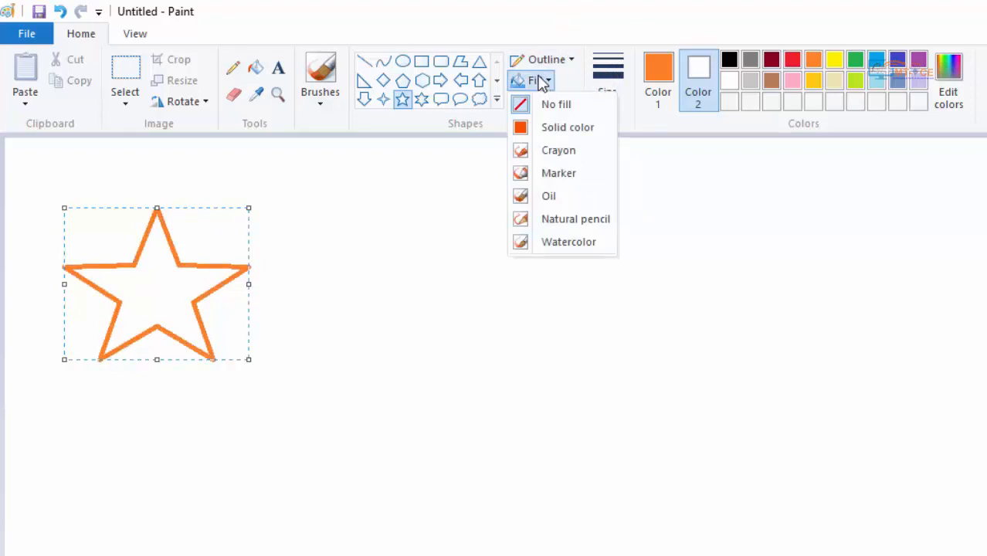
pyautogui.click(558, 132)
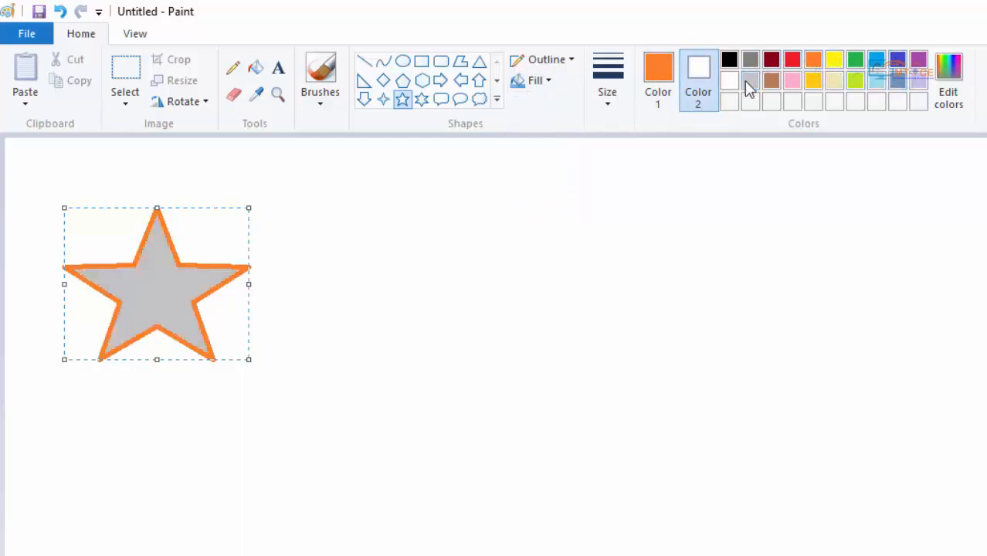
pyautogui.click(815, 82)
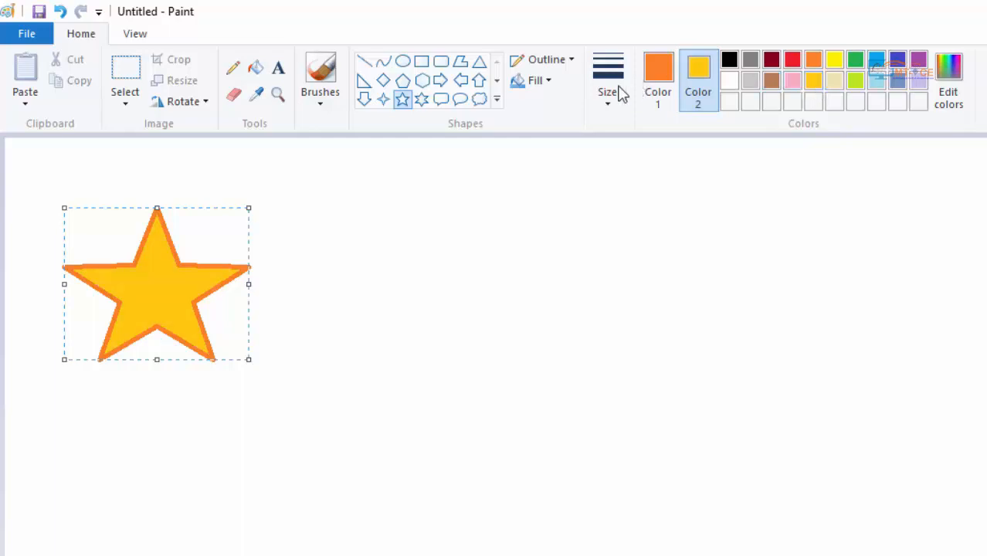
# - Set the star's outline to the thickest line size
pyautogui.click(541, 81)
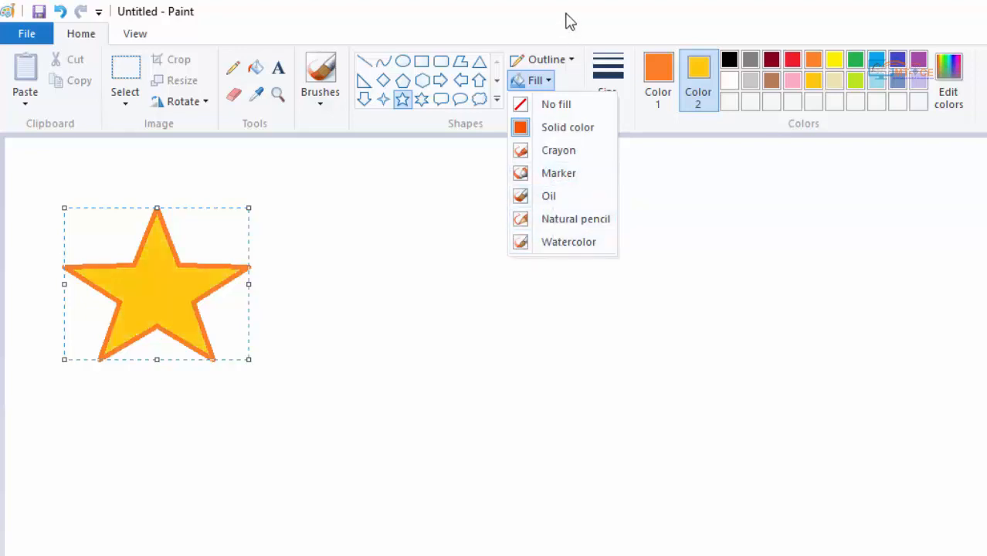
pyautogui.click(607, 77)
pyautogui.click(590, 12)
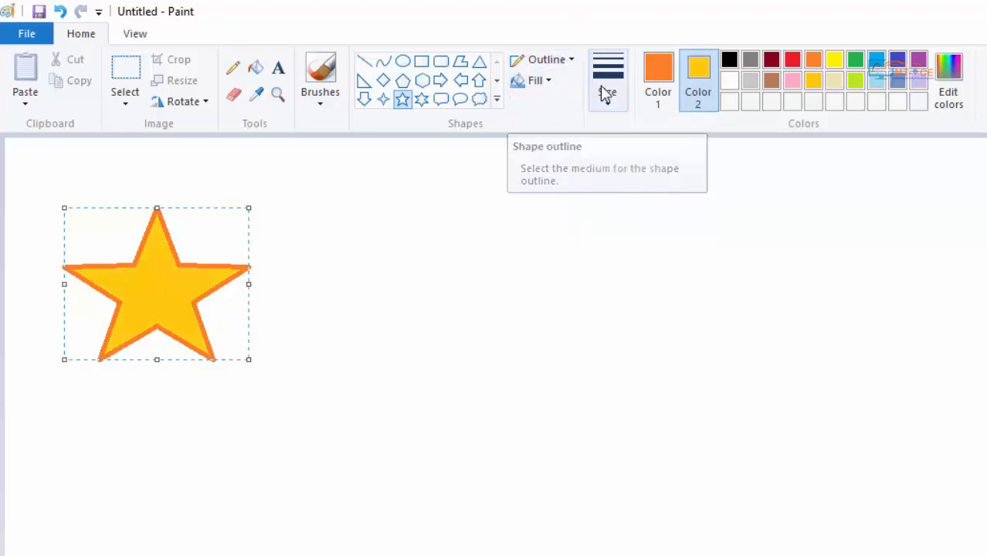
pyautogui.click(607, 108)
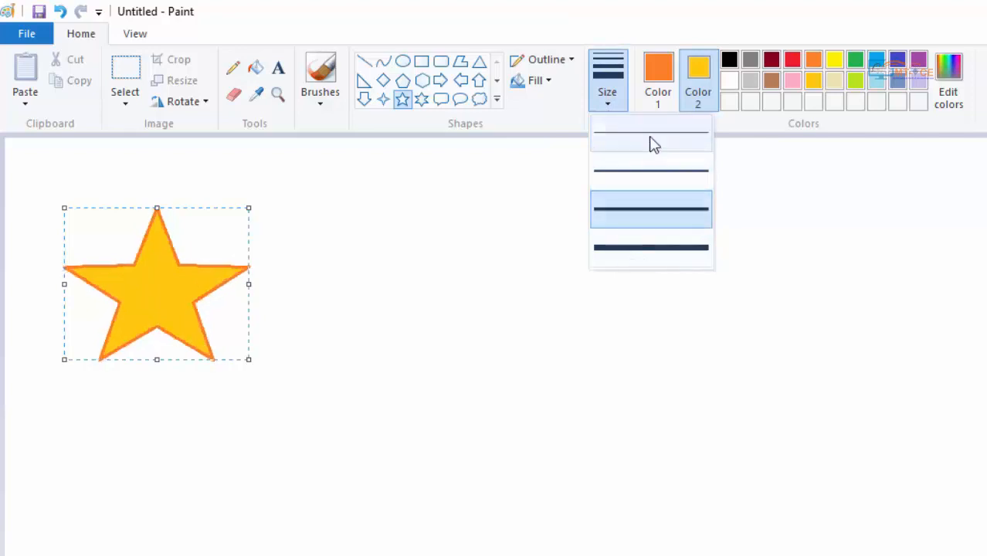
pyautogui.click(645, 247)
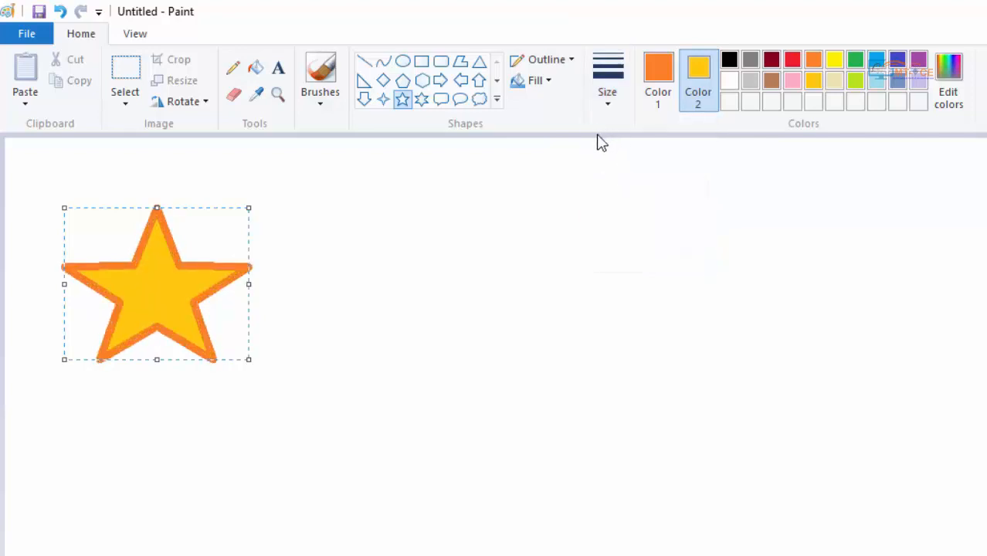
# - Change Color 1 for the star's outline to green and then to indigo
pyautogui.click(666, 95)
pyautogui.click(698, 85)
pyautogui.click(669, 82)
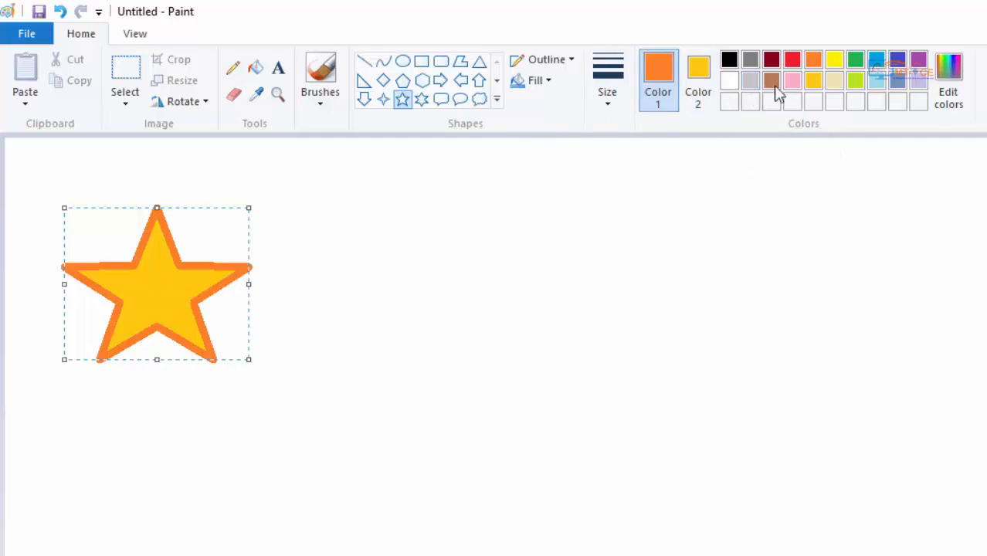
pyautogui.click(855, 61)
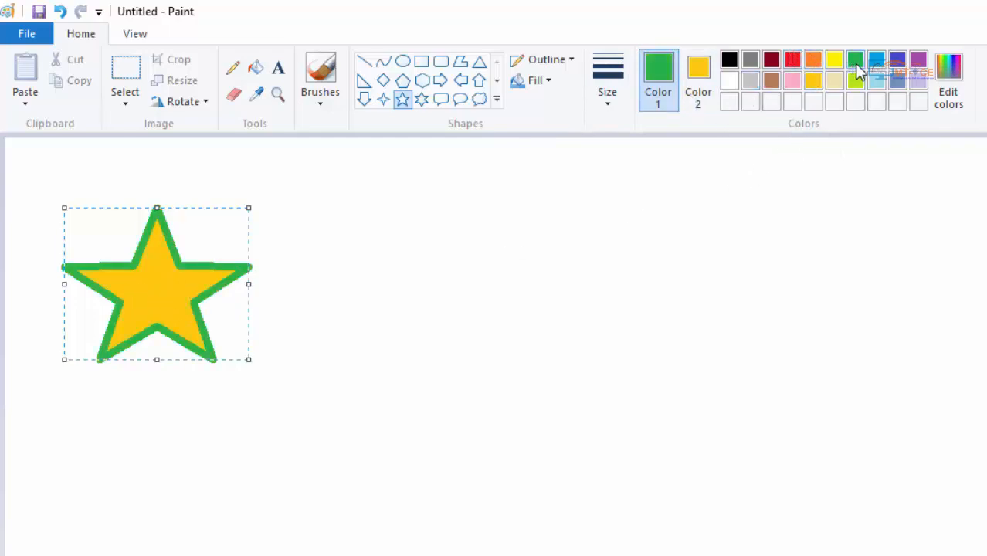
pyautogui.click(900, 65)
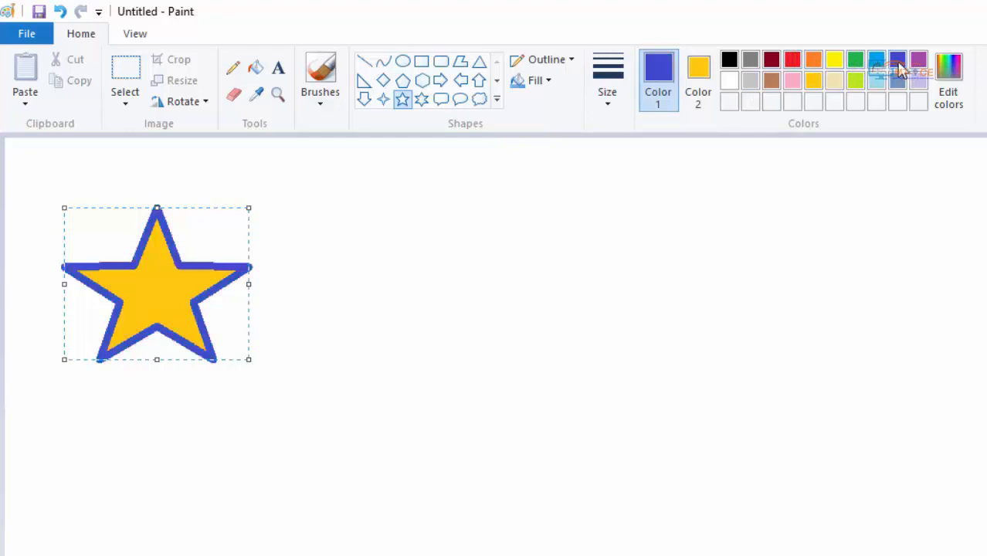
# - Change Color 1 for the star's outline to orange, to green, and back to indigo
pyautogui.click(811, 67)
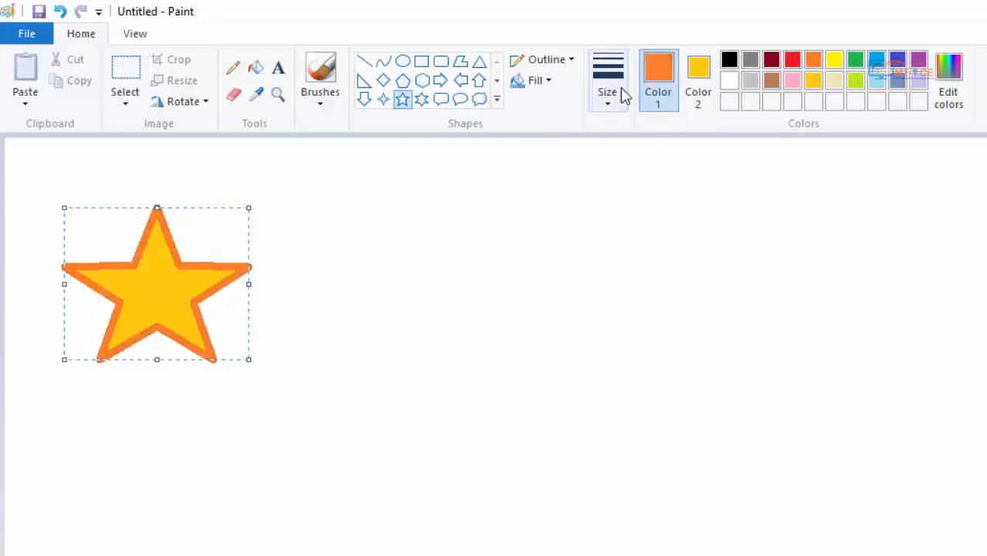
pyautogui.click(856, 62)
pyautogui.click(896, 64)
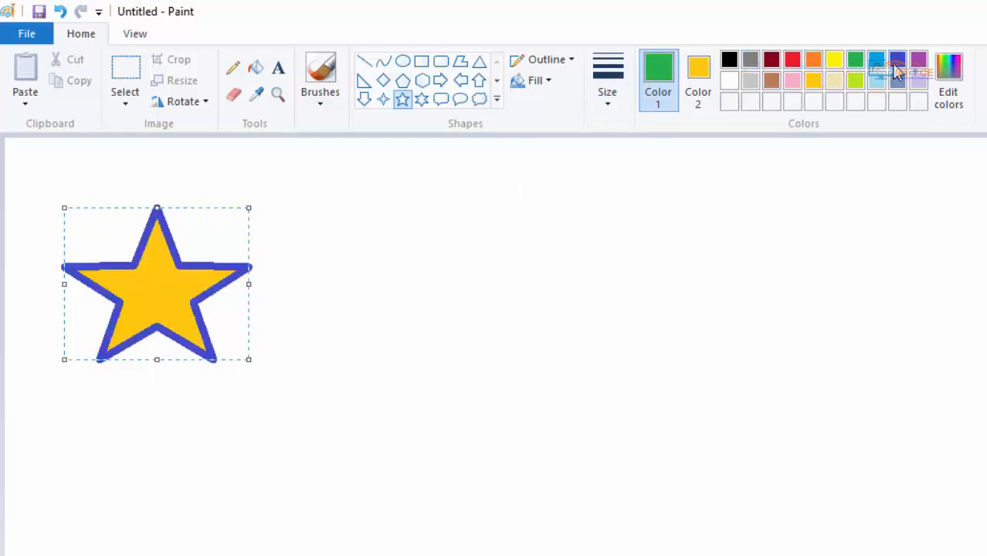
# - Change Color 2 for the star's fill to indigo, to green, and finally to orange
pyautogui.click(704, 75)
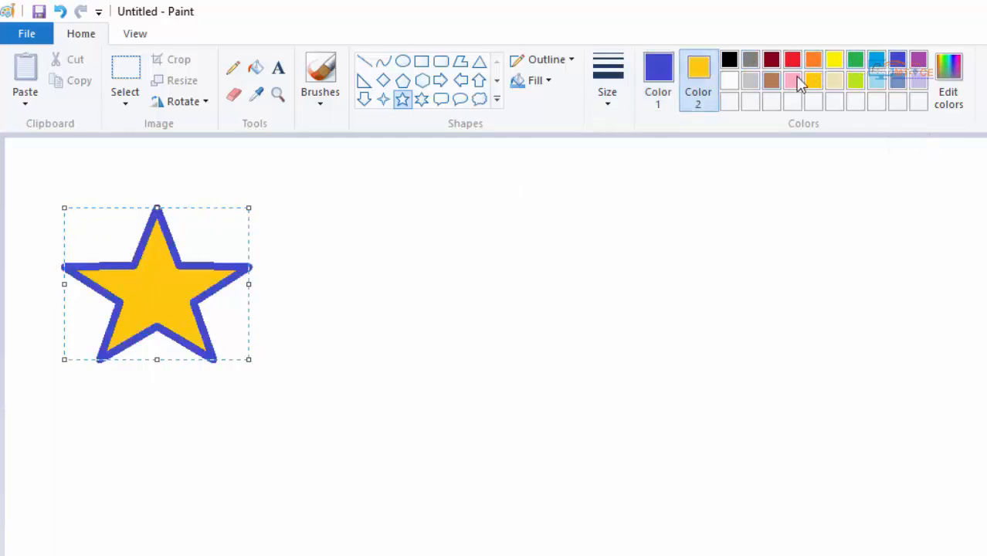
pyautogui.click(896, 65)
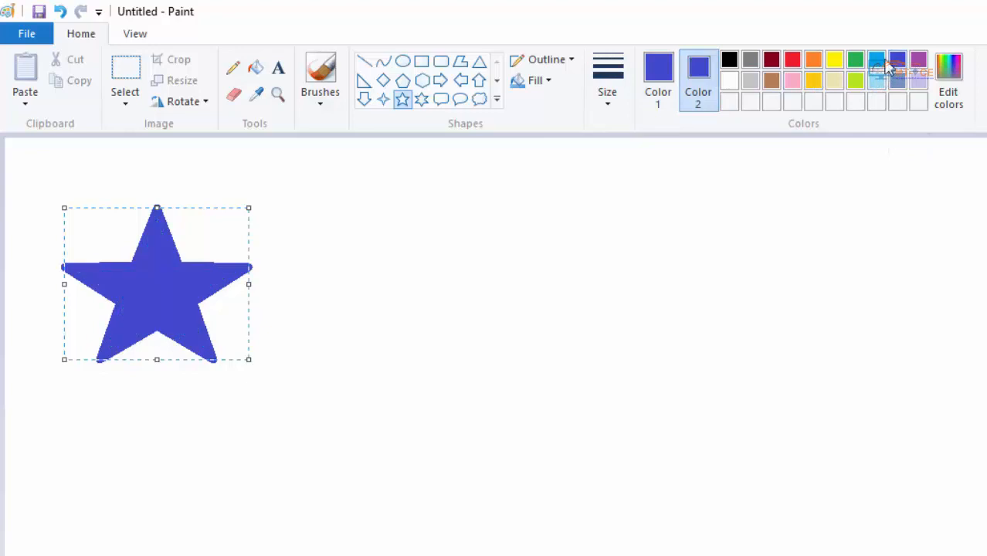
pyautogui.click(860, 62)
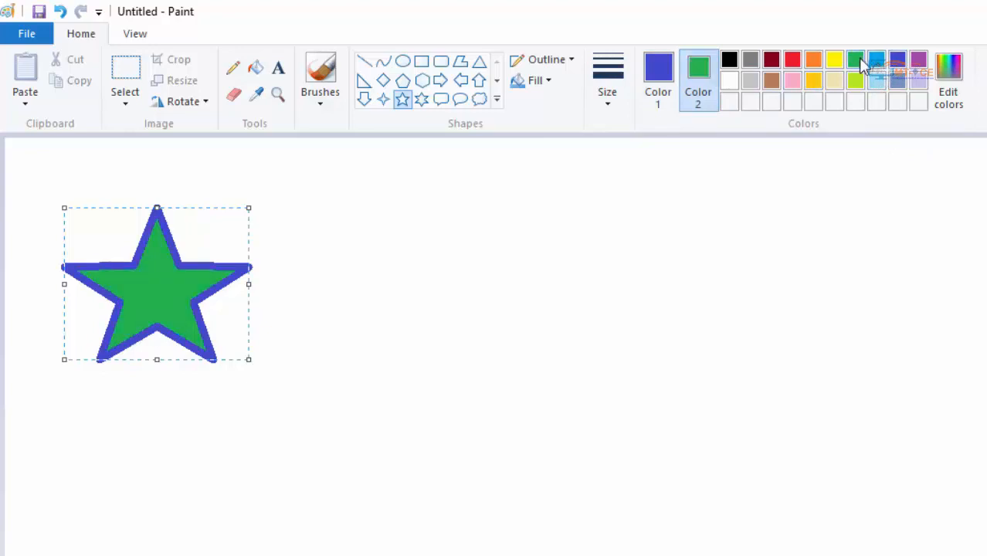
pyautogui.click(817, 60)
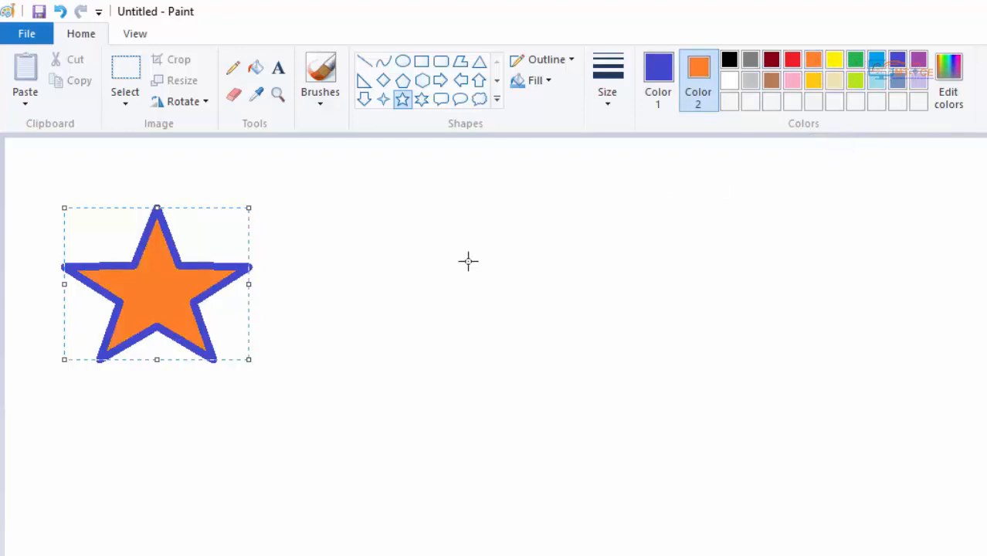
# - Mix a red with Red 231, Green 53, Blue 22 for Color 2, add it to the custom colors and apply it
pyautogui.click(952, 77)
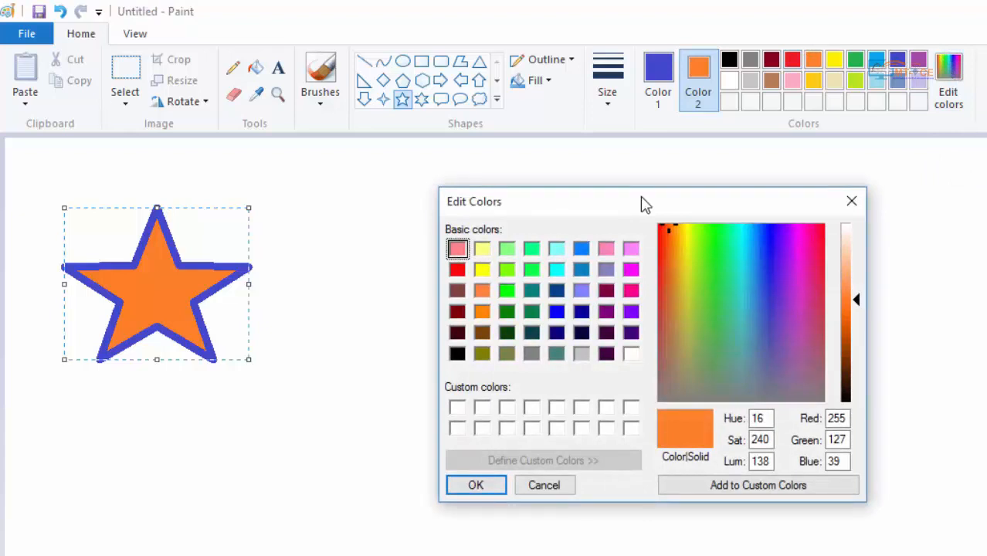
pyautogui.click(506, 291)
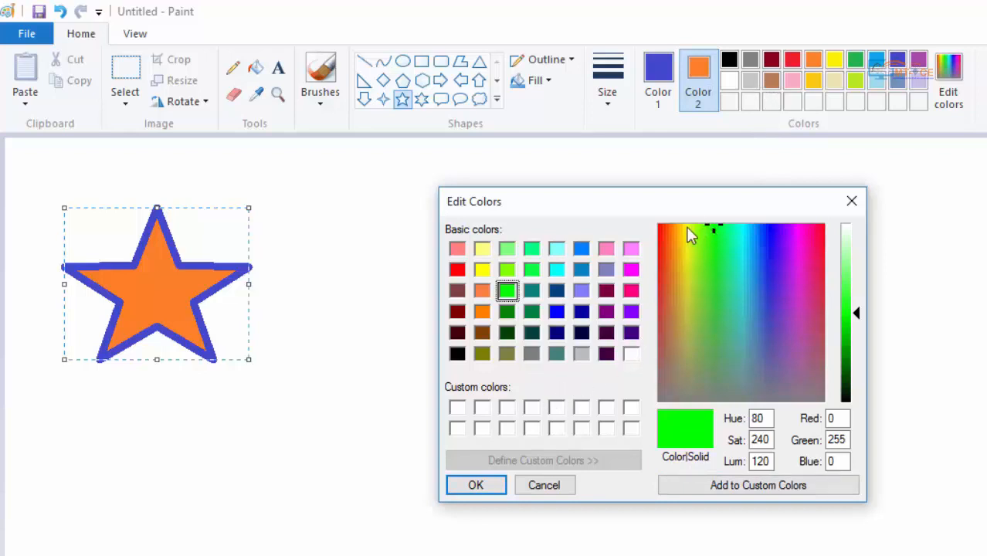
pyautogui.moveTo(712, 229); pyautogui.dragTo(753, 249)
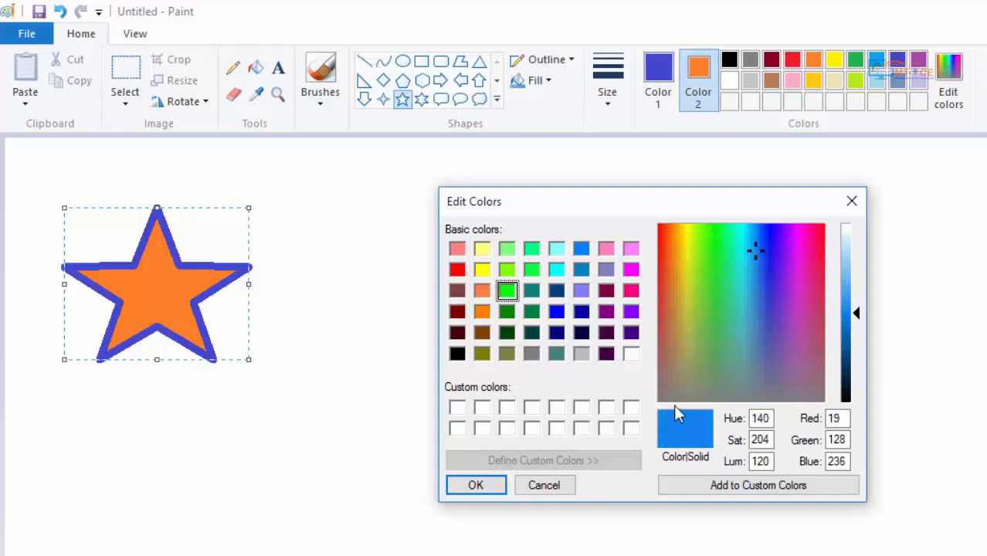
pyautogui.click(754, 254)
pyautogui.moveTo(754, 256); pyautogui.dragTo(662, 258)
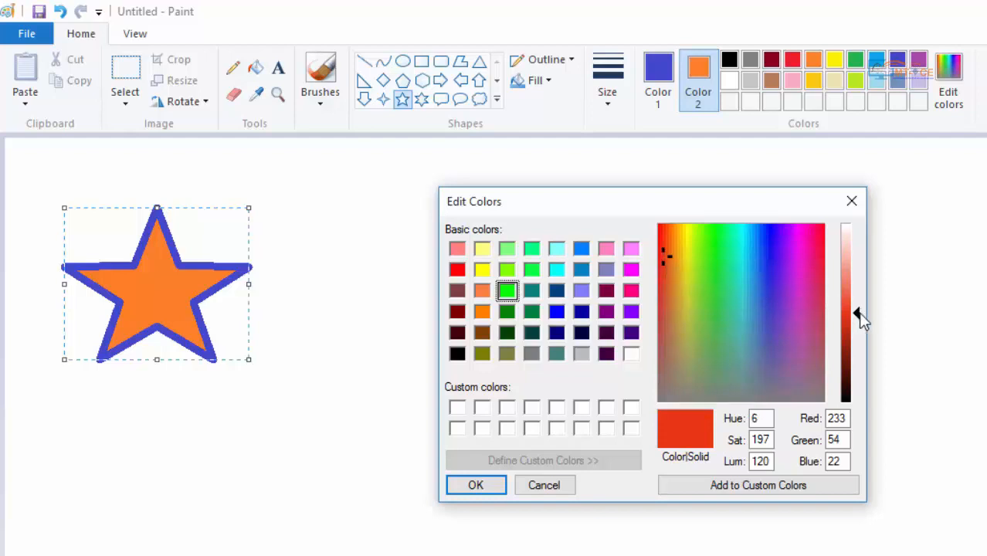
pyautogui.moveTo(861, 320)
pyautogui.mouseDown()
pyautogui.moveTo(857, 242)
pyautogui.moveTo(855, 364)
pyautogui.moveTo(856, 323)
pyautogui.mouseUp()
pyautogui.moveTo(833, 417); pyautogui.dragTo(843, 461)
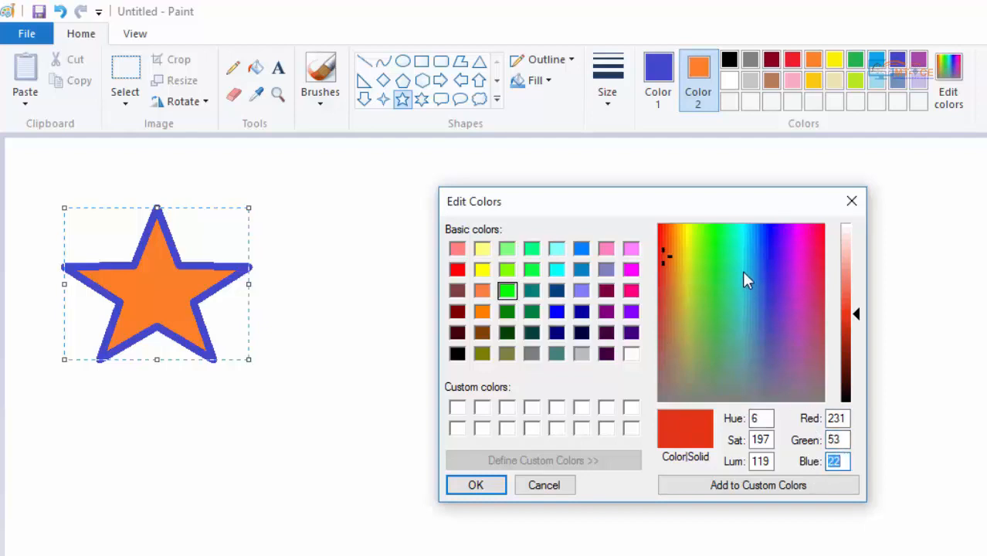
pyautogui.click(720, 489)
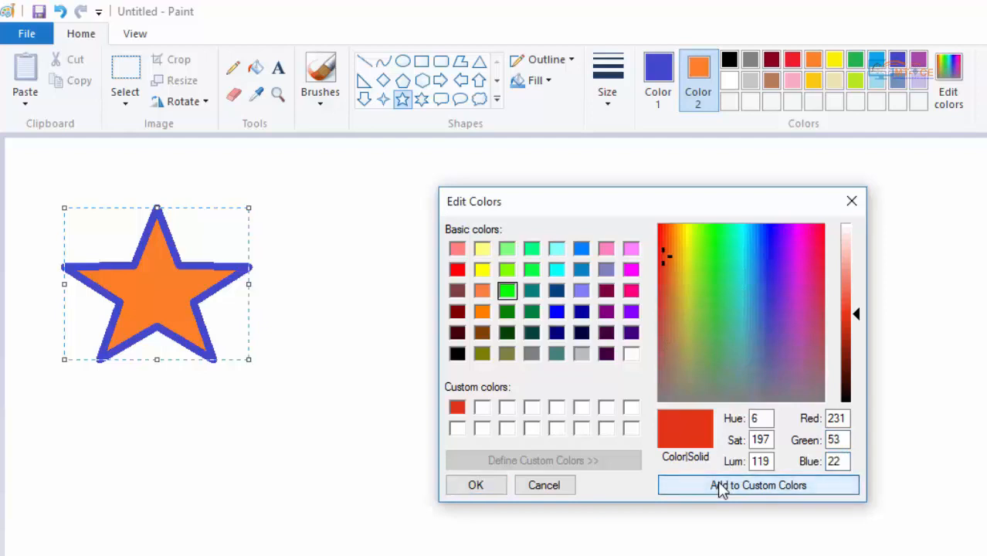
pyautogui.click(478, 485)
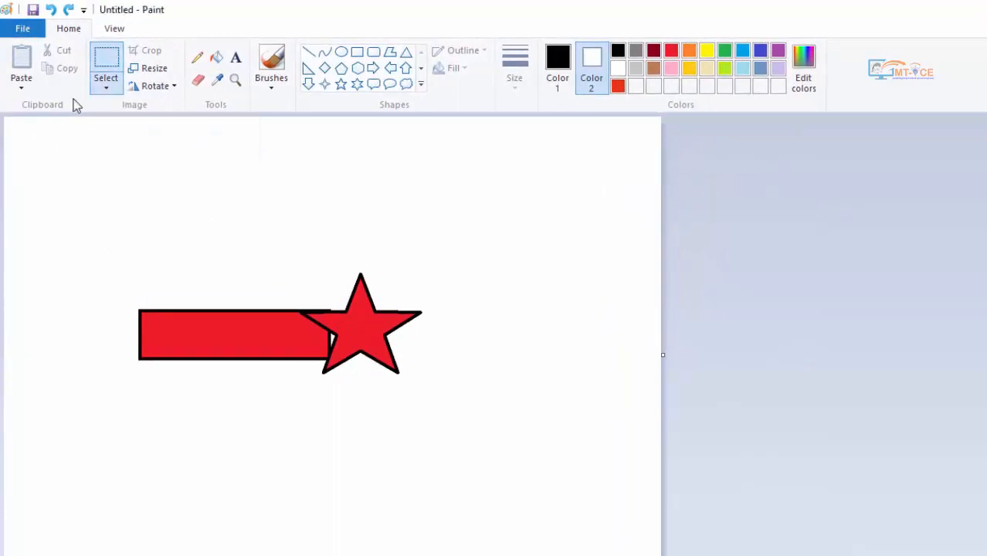
# - Select the red rectangle and star together, move them slightly up and to the right, and enlarge them by the upper-right corner
pyautogui.click(107, 60)
pyautogui.moveTo(112, 243); pyautogui.dragTo(464, 430)
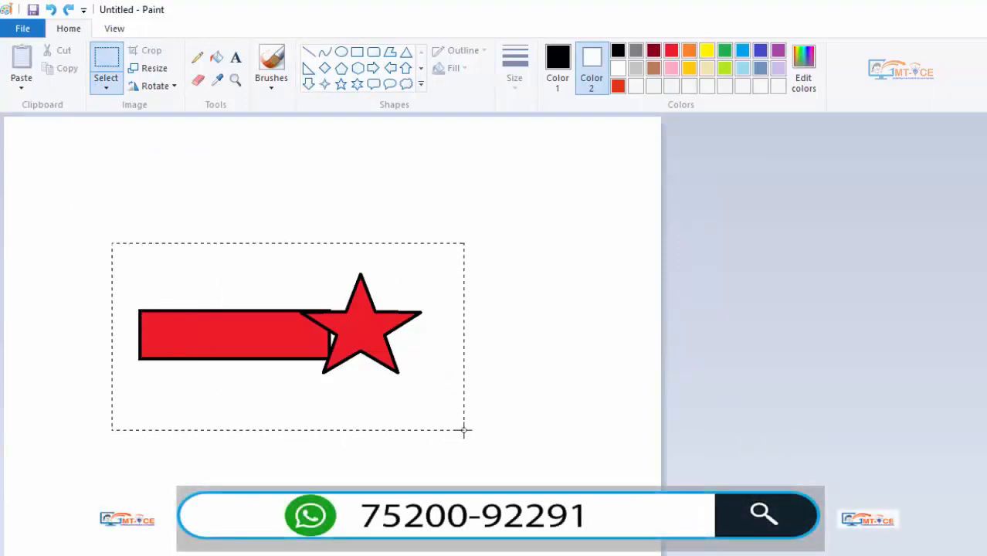
pyautogui.moveTo(464, 430); pyautogui.dragTo(465, 430)
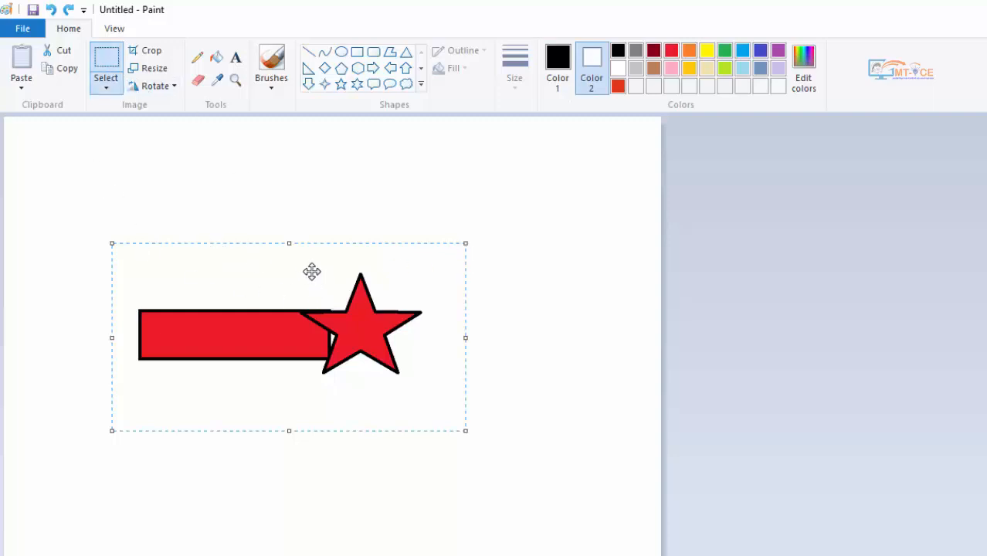
pyautogui.moveTo(290, 298); pyautogui.dragTo(339, 270)
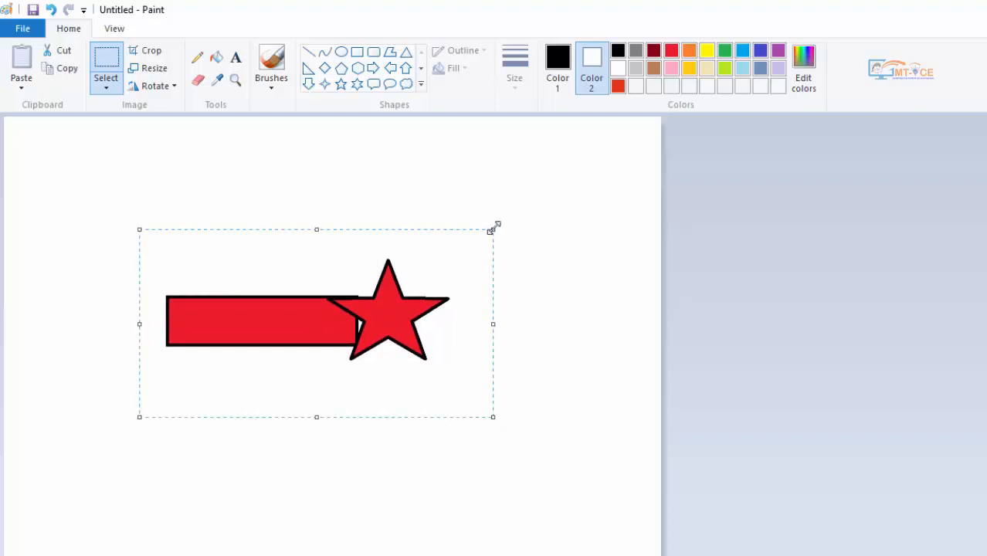
pyautogui.moveTo(492, 229); pyautogui.dragTo(586, 189)
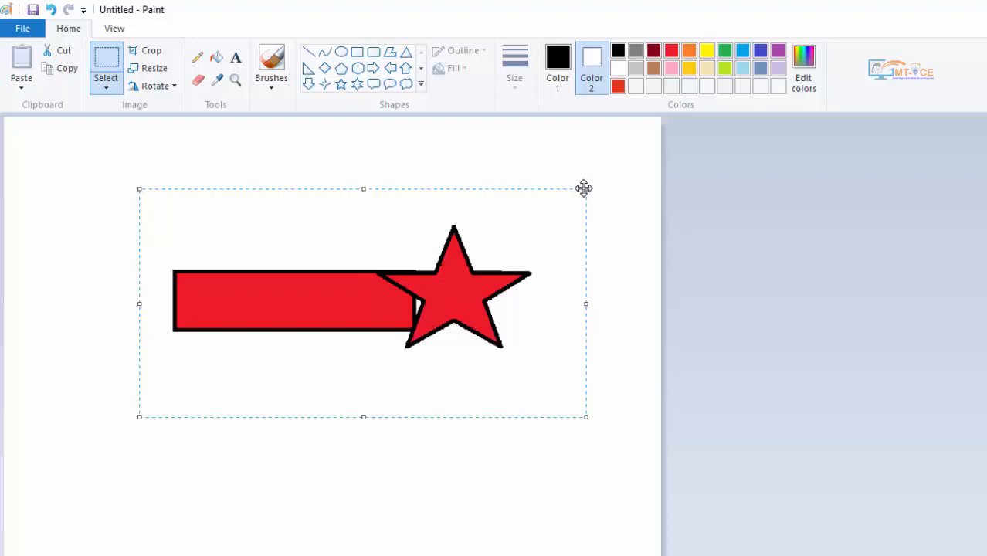
pyautogui.click(313, 158)
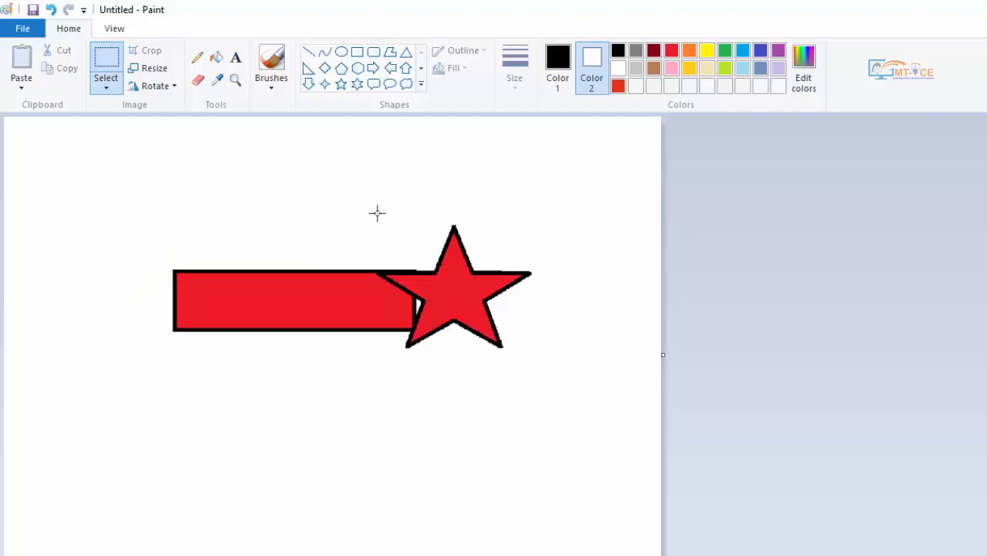
# - Crop the image to a rectangular area around the star and undo the crop
pyautogui.moveTo(385, 194); pyautogui.dragTo(541, 385)
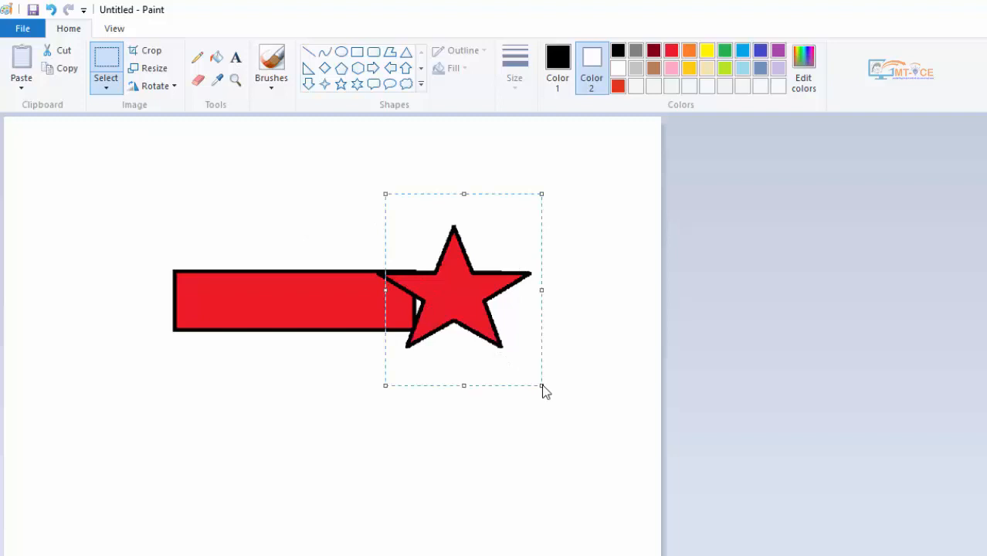
pyautogui.click(142, 52)
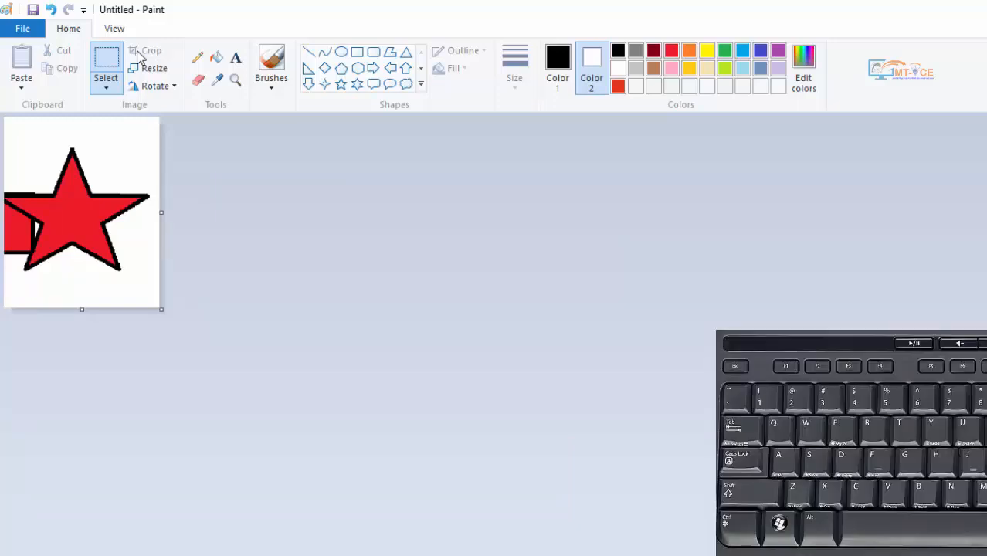
pyautogui.hotkey('ctrl', 'z')
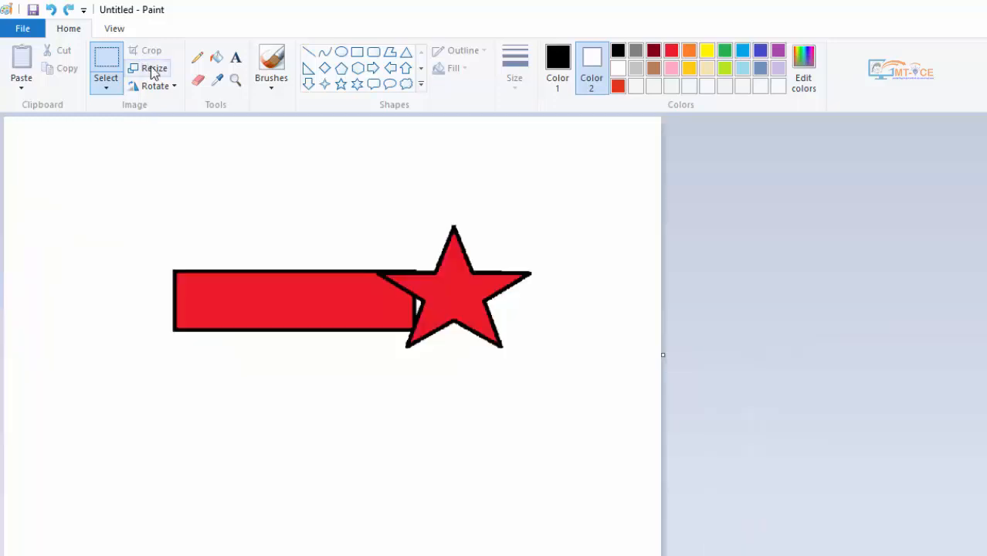
# - Resize the whole image to 120 percent with the aspect ratio maintained
pyautogui.click(152, 72)
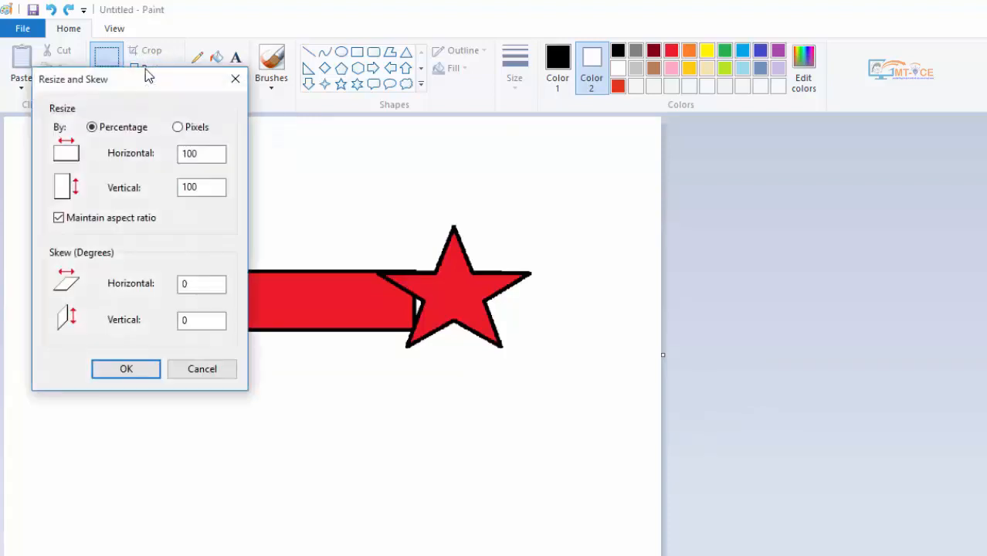
pyautogui.moveTo(115, 77); pyautogui.dragTo(655, 164)
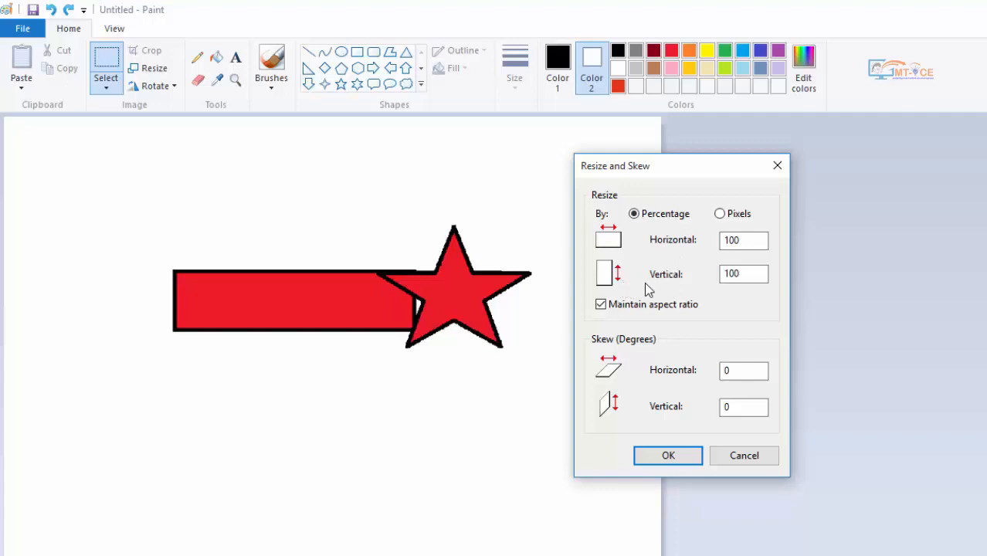
pyautogui.moveTo(754, 240); pyautogui.dragTo(724, 242)
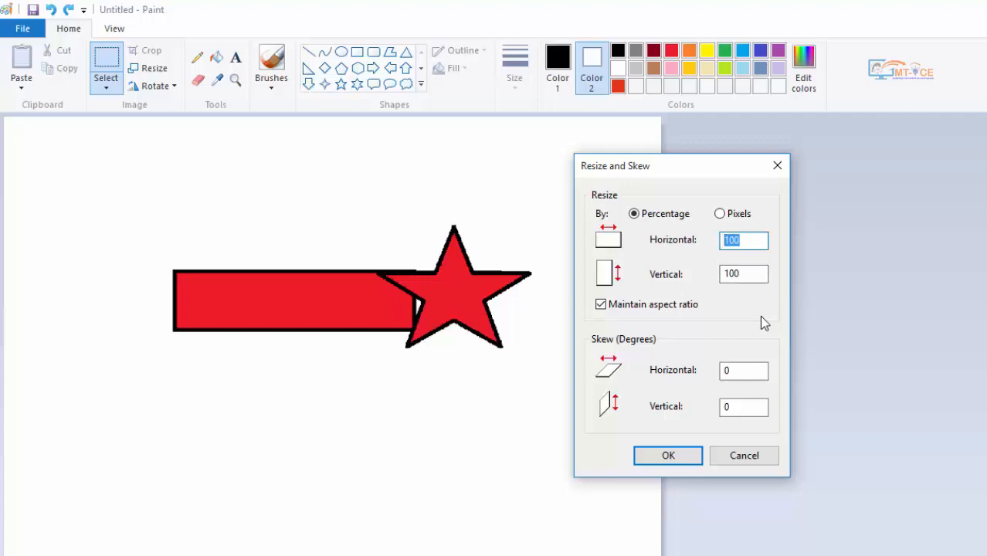
pyautogui.write('120')
pyautogui.click(672, 455)
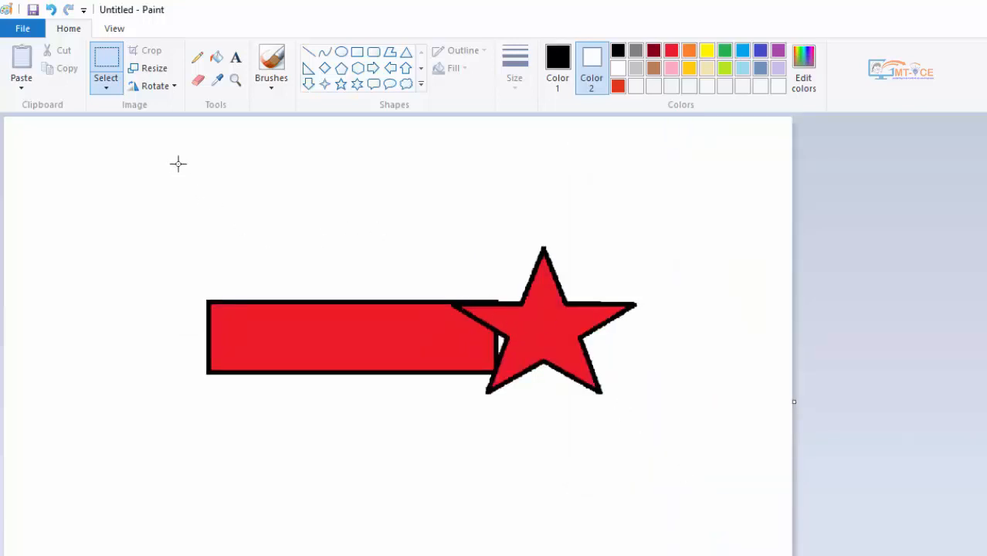
# - Select the rectangle and star and resize them to 50 percent horizontally without maintaining the aspect ratio
pyautogui.moveTo(178, 163)
pyautogui.mouseDown()
pyautogui.moveTo(628, 429)
pyautogui.moveTo(652, 465)
pyautogui.mouseUp()
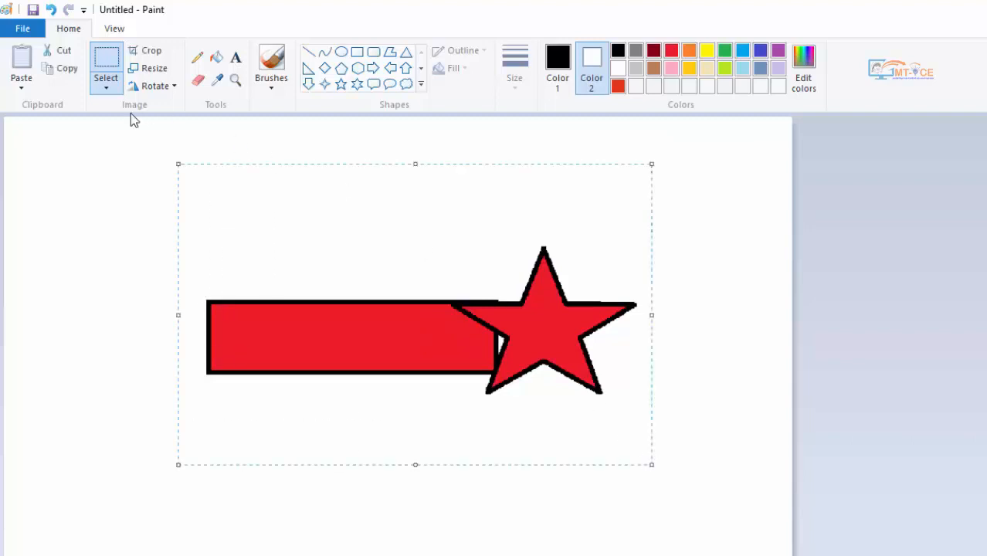
pyautogui.click(144, 68)
pyautogui.moveTo(150, 87); pyautogui.dragTo(817, 184)
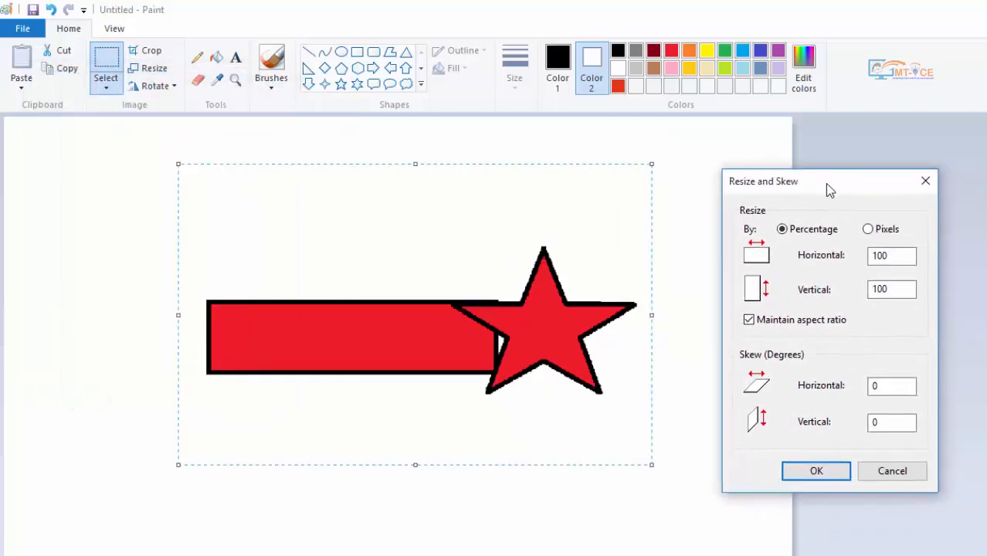
pyautogui.click(750, 320)
pyautogui.moveTo(897, 255); pyautogui.dragTo(871, 255)
pyautogui.write('50')
pyautogui.click(820, 470)
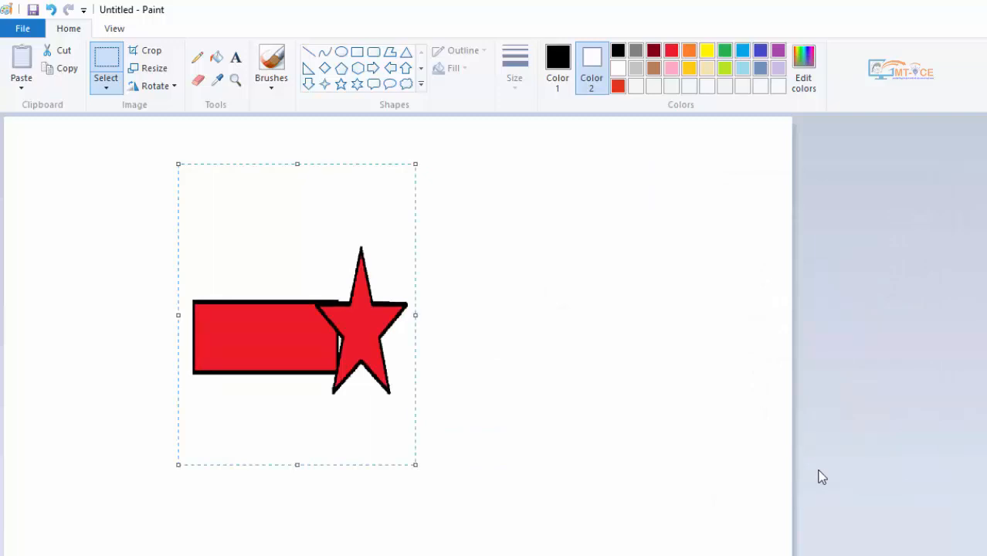
# - Resize the selected shapes to 50 pixels horizontally with the aspect ratio maintained, and undo all the resizes back to the original canvas size
pyautogui.click(163, 70)
pyautogui.moveTo(165, 81); pyautogui.dragTo(830, 161)
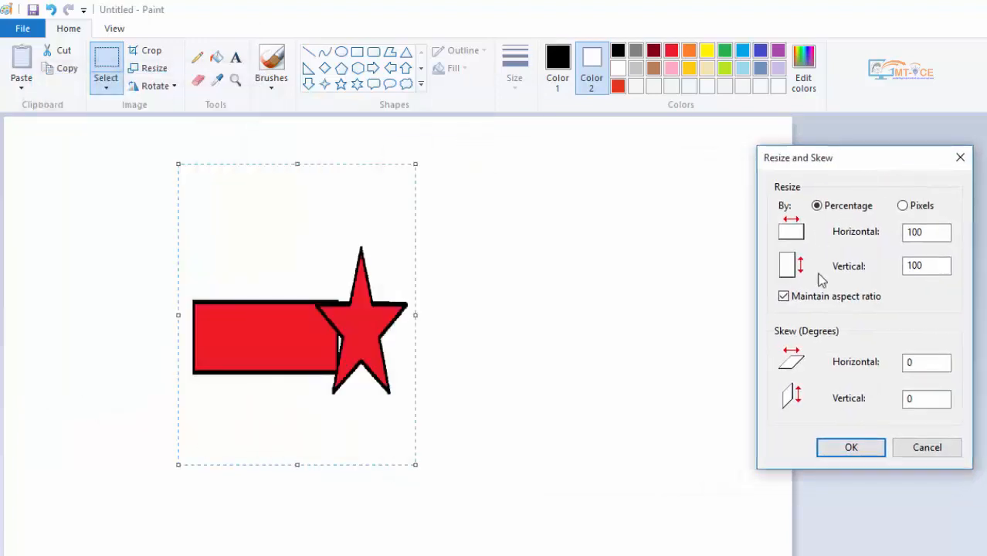
pyautogui.click(911, 210)
pyautogui.doubleClick(925, 231)
pyautogui.write('50')
pyautogui.click(853, 449)
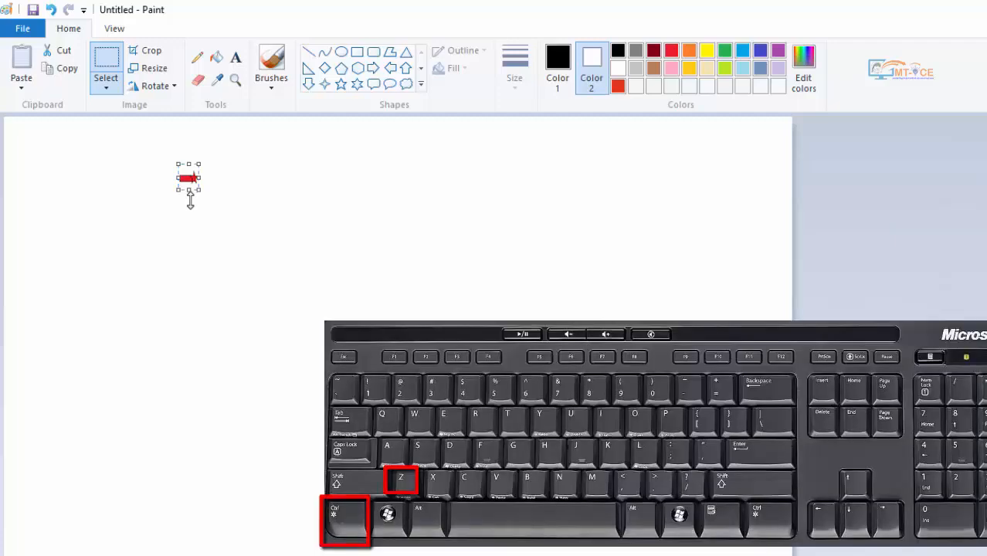
pyautogui.hotkey('ctrl', 'z')
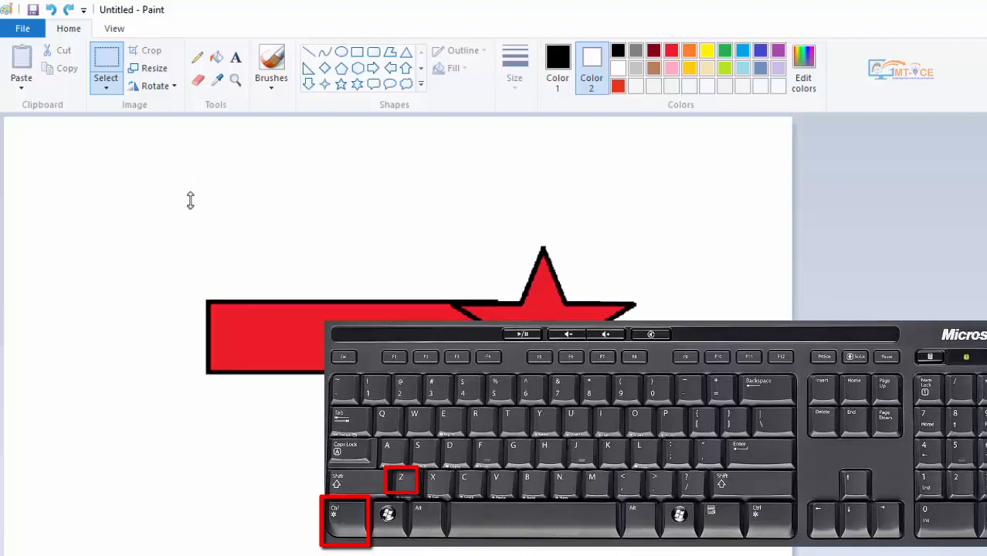
pyautogui.hotkey('ctrl', 'z')
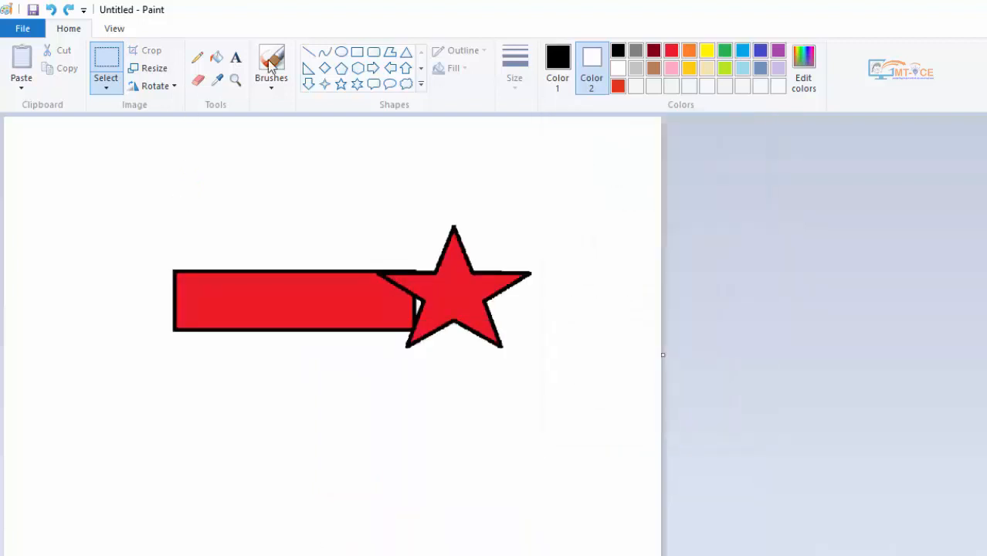
# - Select the rectangle and star, skew the selection 20 degrees horizontally, and undo the skew
pyautogui.moveTo(122, 164); pyautogui.dragTo(560, 385)
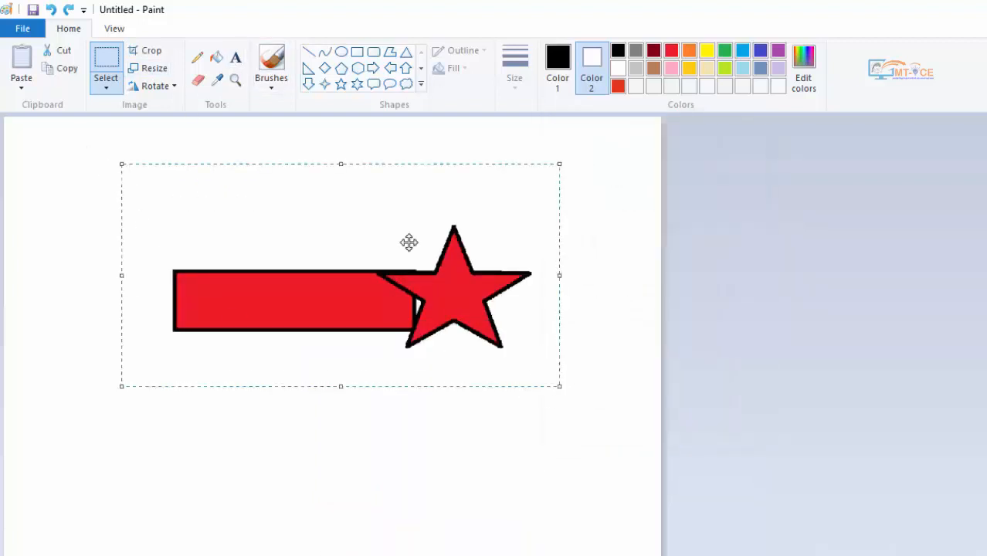
pyautogui.click(154, 68)
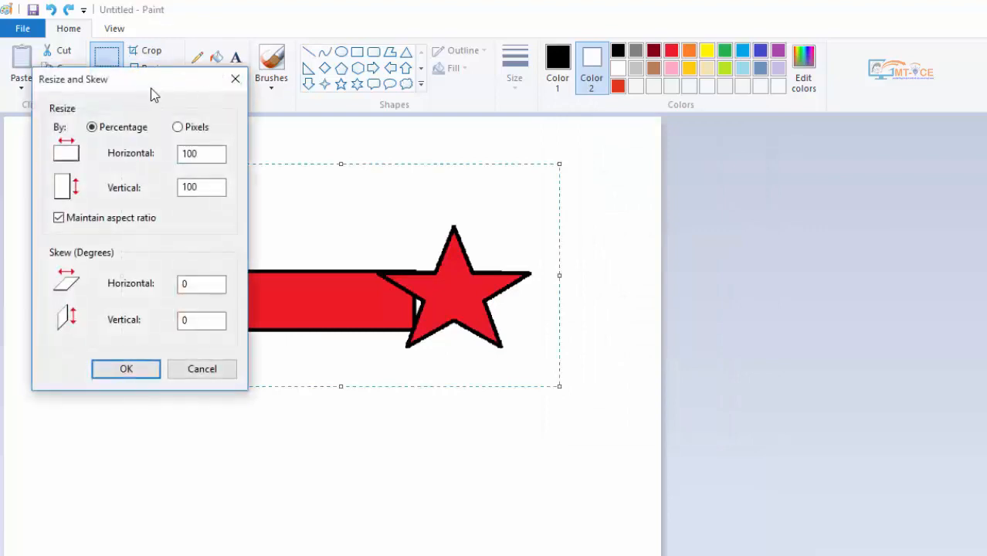
pyautogui.moveTo(152, 89); pyautogui.dragTo(876, 149)
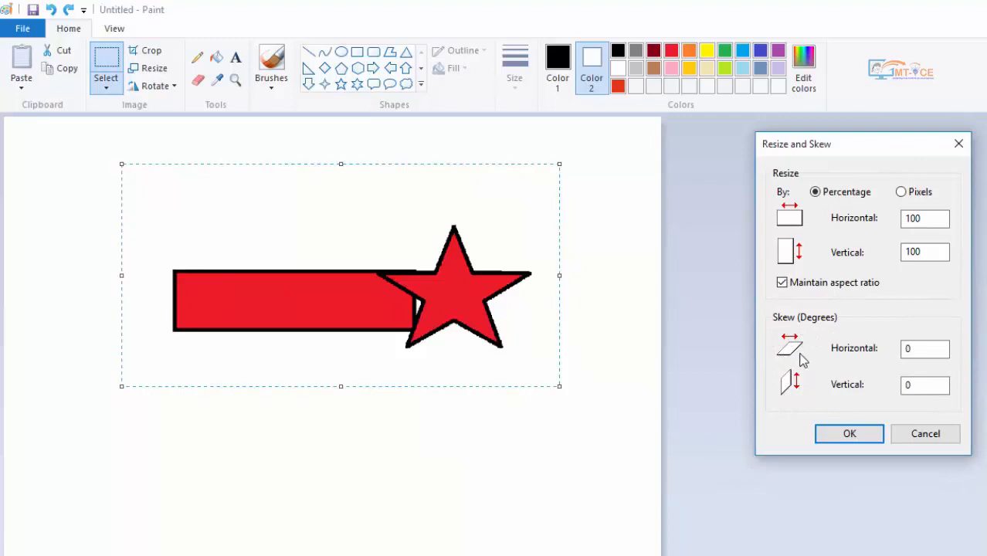
pyautogui.click(908, 349)
pyautogui.doubleClick(922, 348)
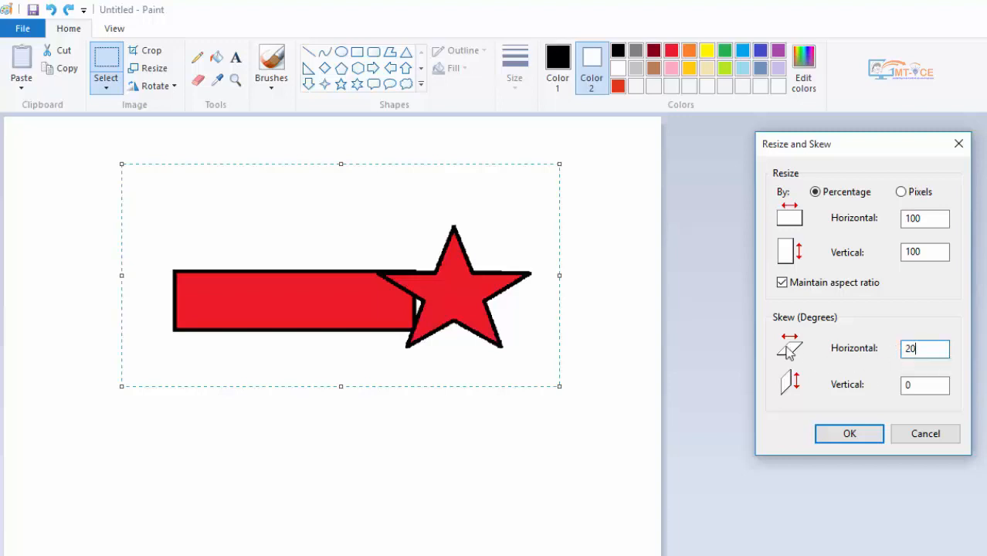
pyautogui.click(825, 434)
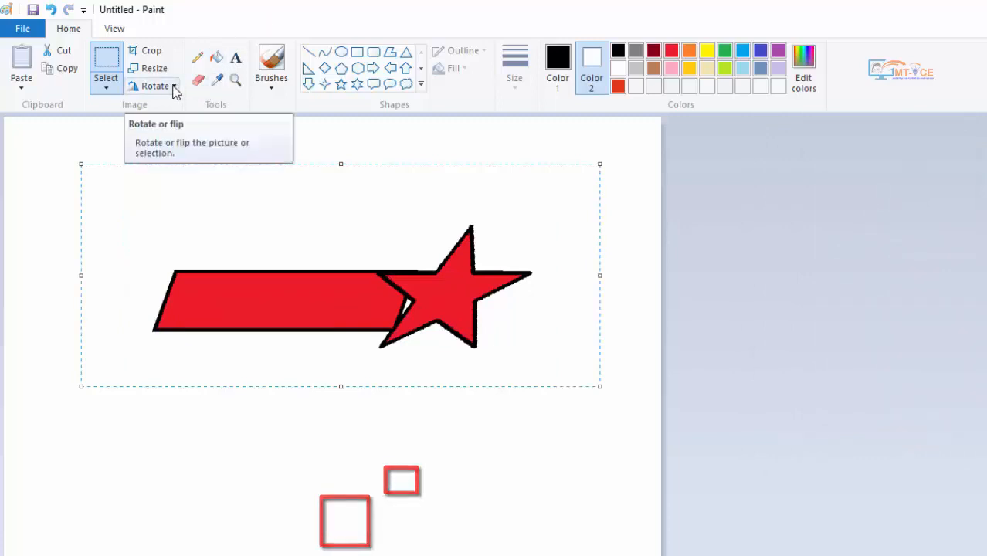
pyautogui.hotkey('ctrl', 'z')
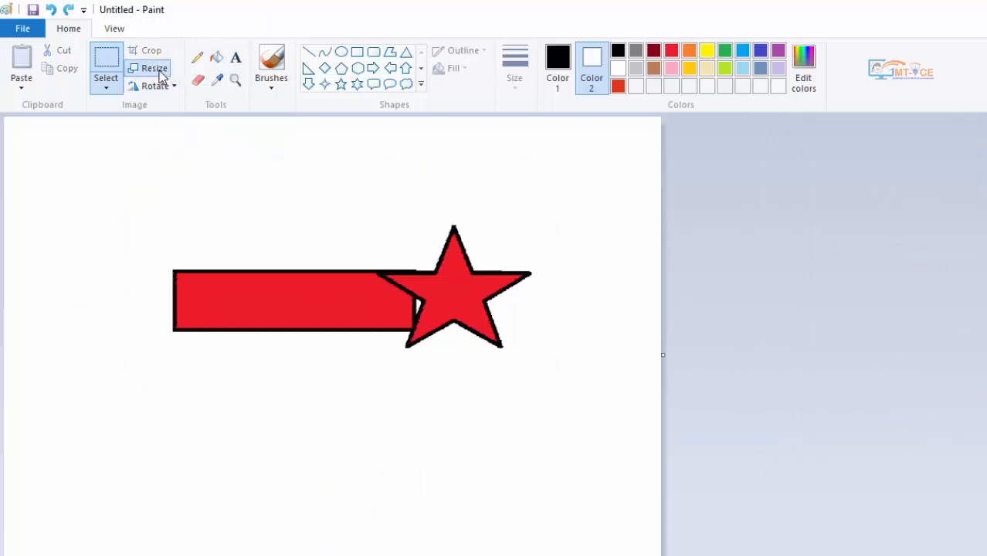
# - Skew the whole image 40 degrees vertically, check the slanted shapes, and undo the skew
pyautogui.click(152, 68)
pyautogui.moveTo(117, 81); pyautogui.dragTo(772, 161)
pyautogui.doubleClick(855, 402)
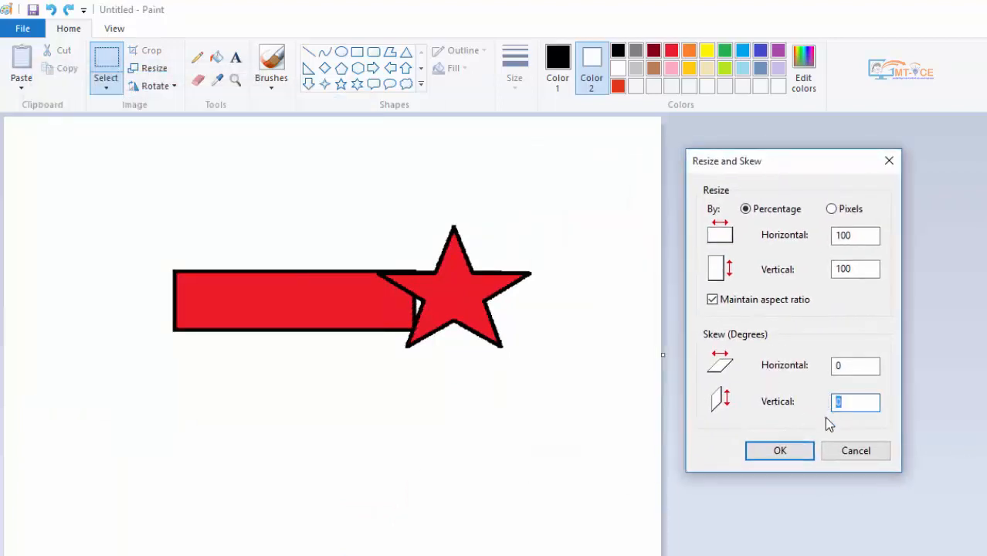
pyautogui.write('40')
pyautogui.click(795, 452)
pyautogui.scroll(-3, 608, 383)
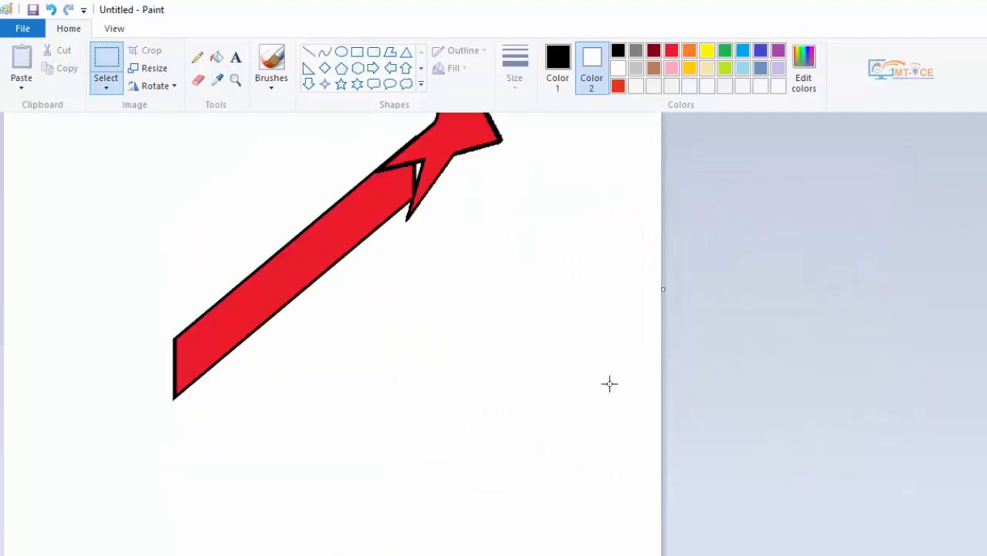
pyautogui.scroll(3, 609, 383)
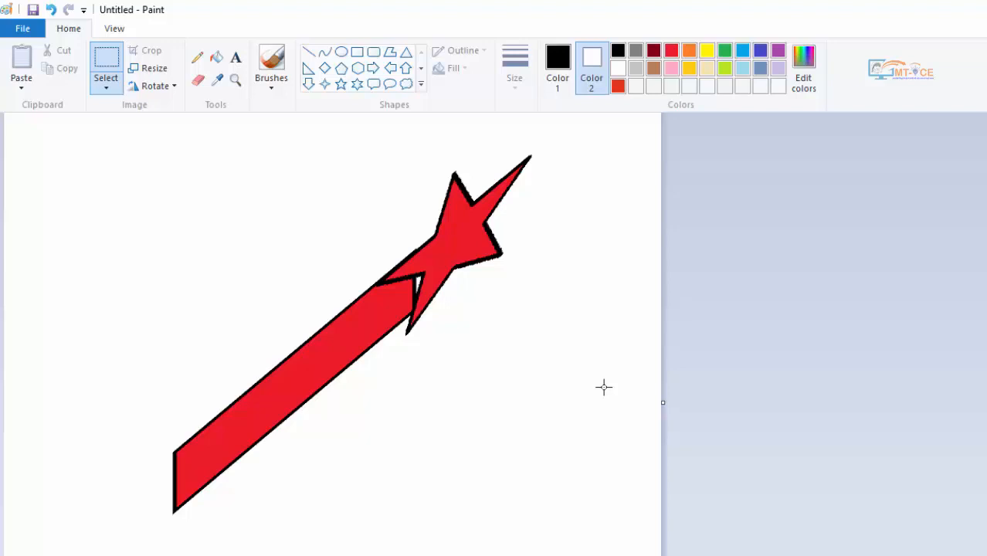
pyautogui.hotkey('ctrl', 'z')
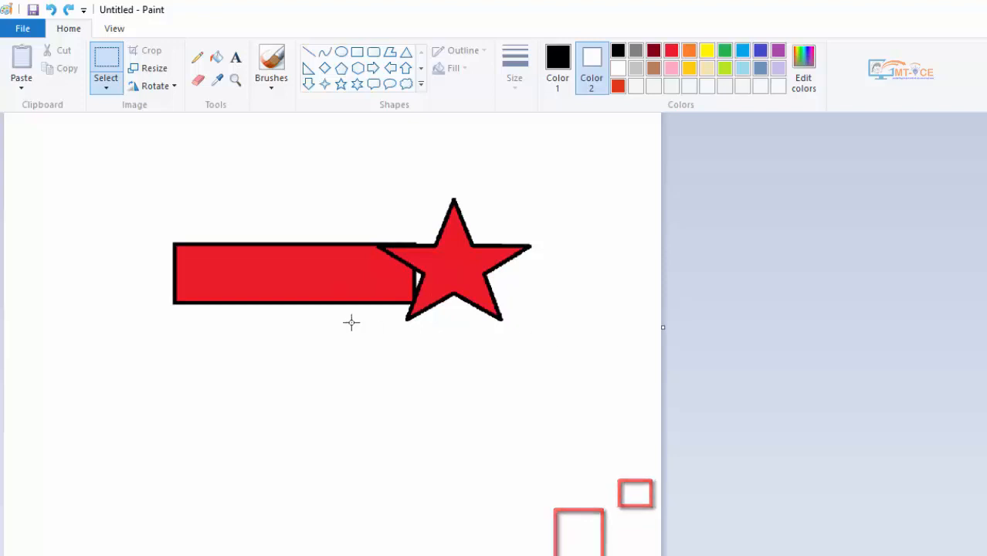
# - Select a rectangular area around both red shapes, rotate it right 90°, and rotate it back left 90°
pyautogui.click(156, 88)
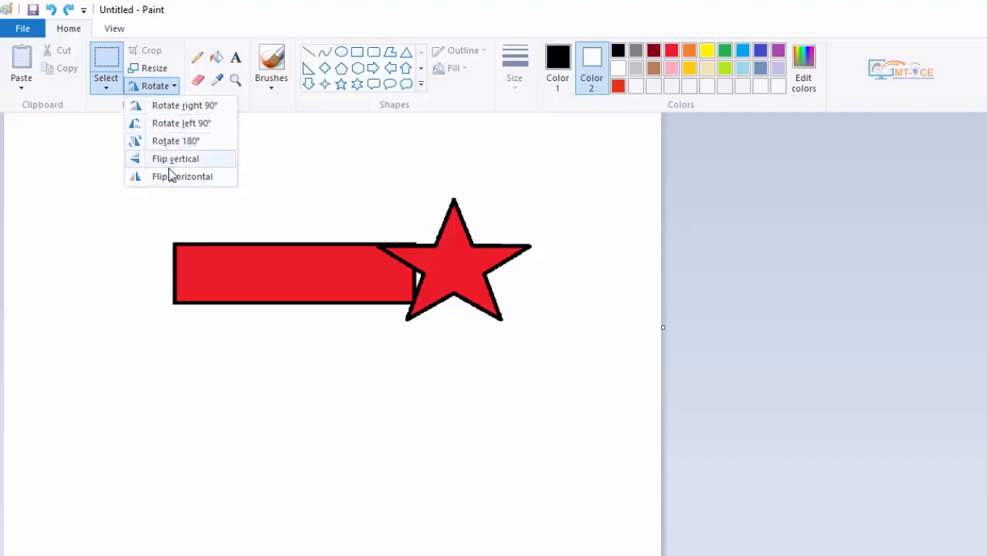
pyautogui.click(103, 53)
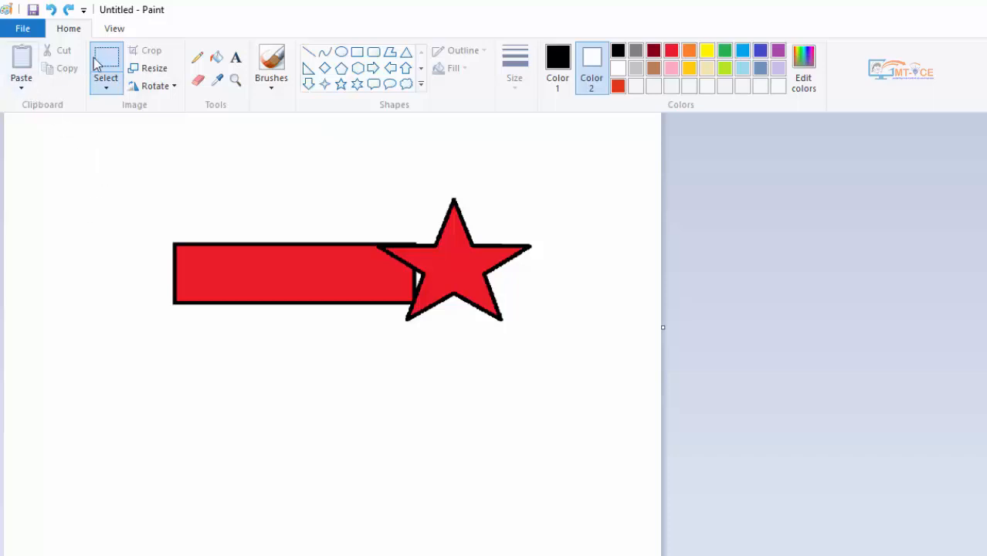
pyautogui.moveTo(134, 155); pyautogui.dragTo(607, 375)
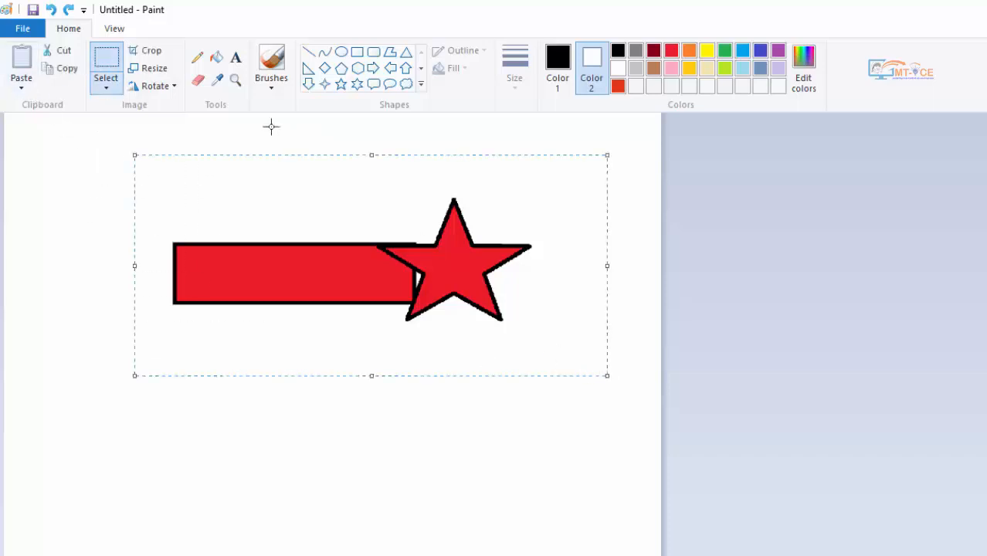
pyautogui.click(133, 86)
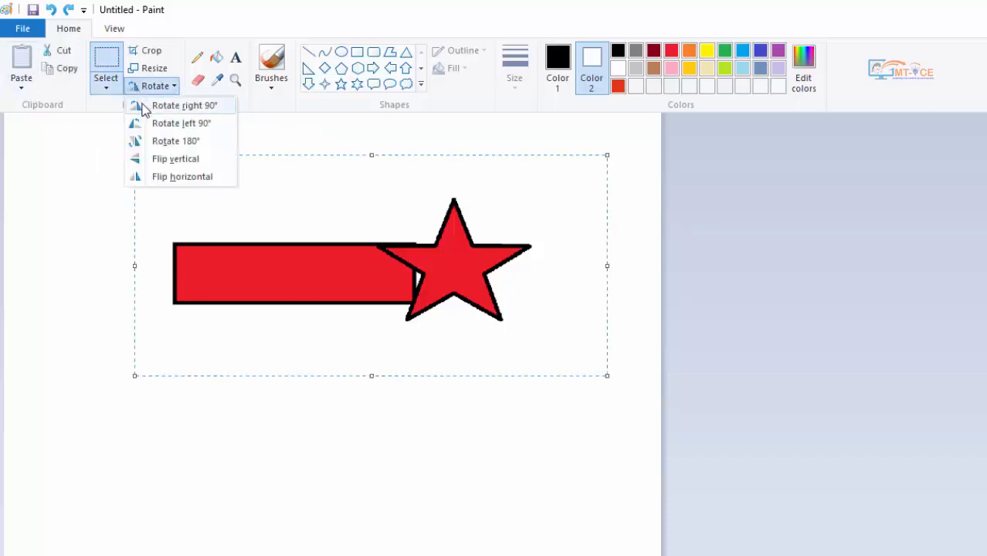
pyautogui.click(146, 108)
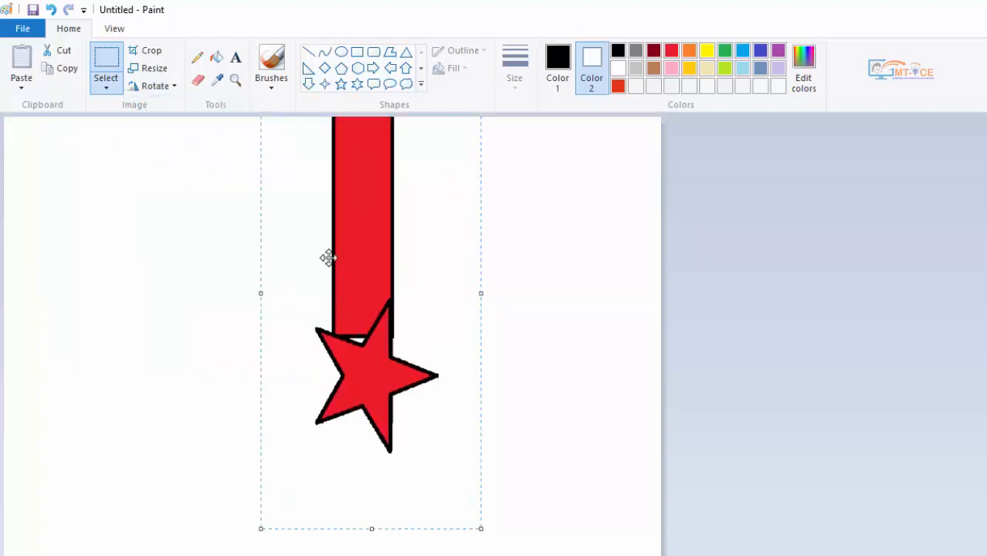
pyautogui.click(138, 86)
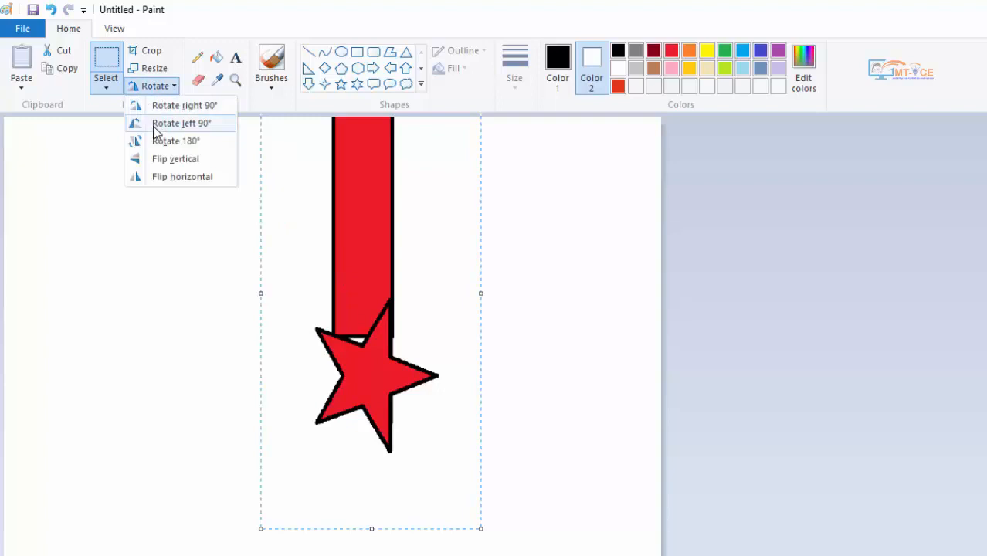
pyautogui.click(200, 125)
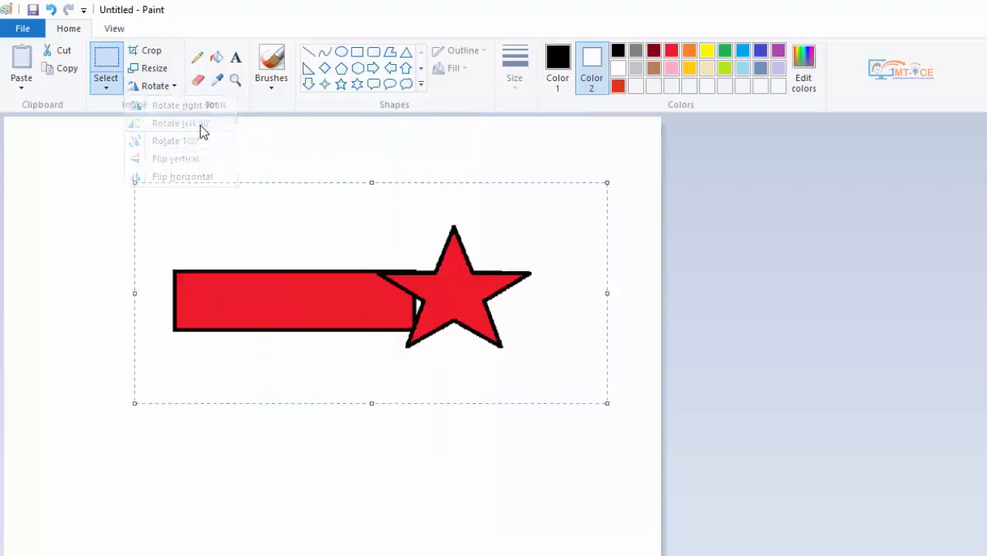
# - Rotate the selected rectangle and star by 180° and flip them vertically twice
pyautogui.click(154, 86)
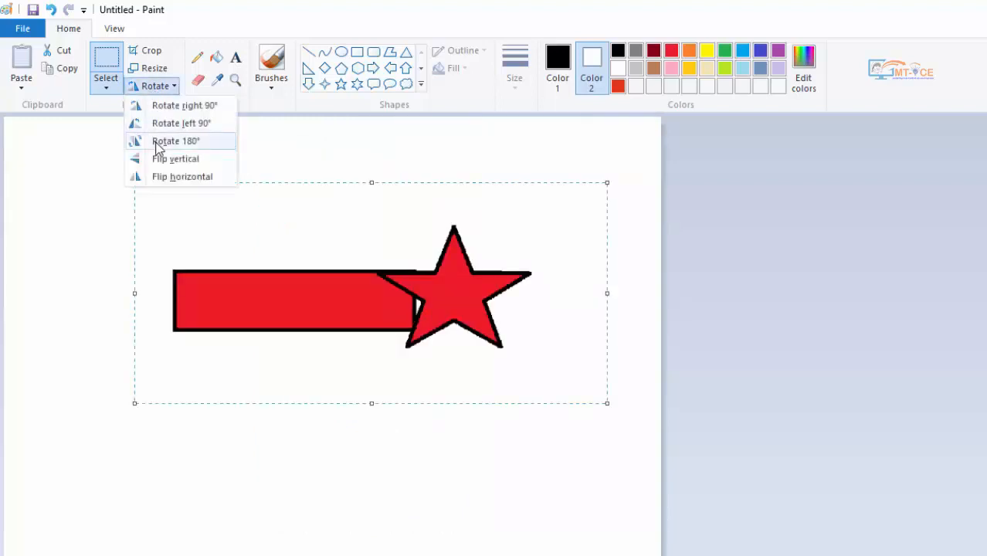
pyautogui.click(157, 142)
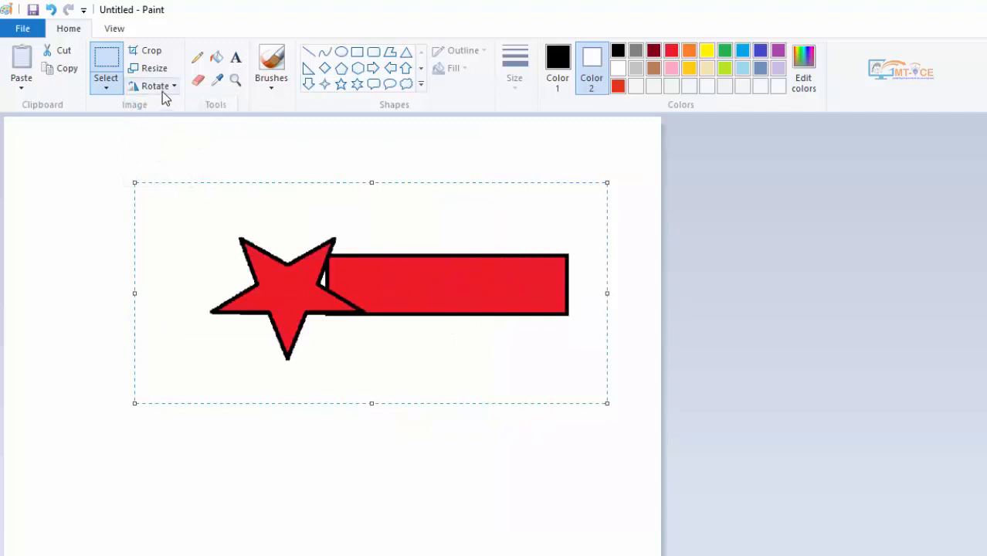
pyautogui.click(162, 89)
pyautogui.click(171, 159)
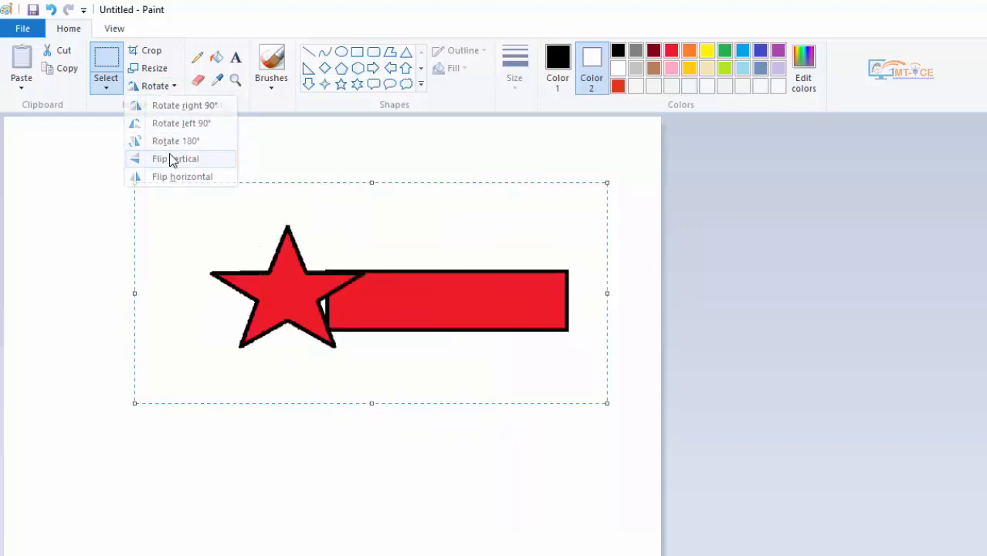
pyautogui.click(162, 90)
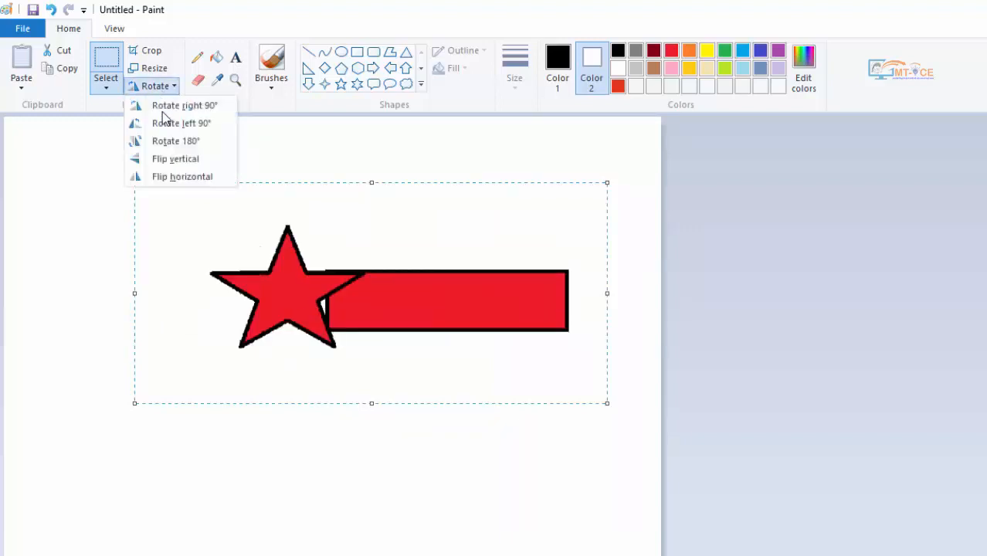
pyautogui.click(162, 160)
# - Flip the selected rectangle and star horizontally twice
pyautogui.click(161, 88)
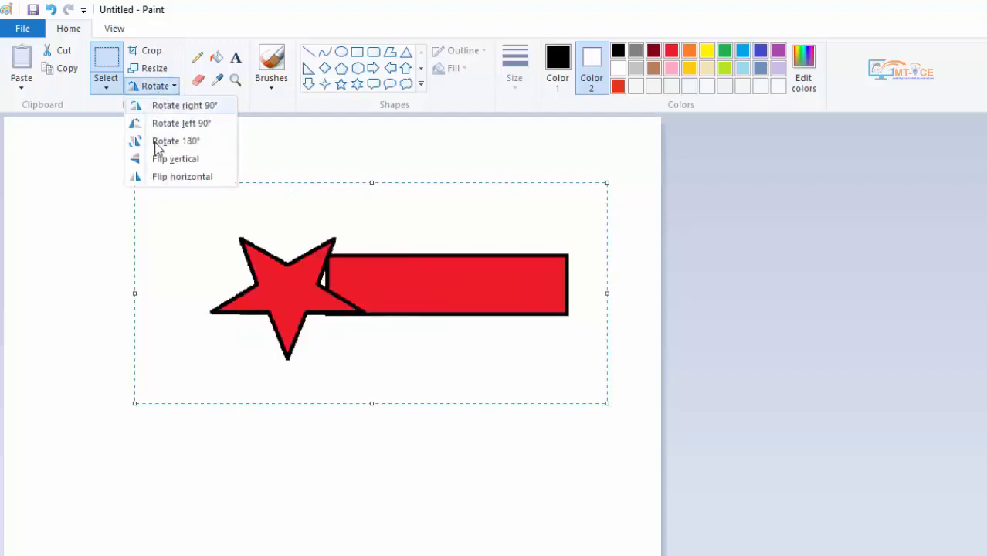
pyautogui.click(155, 178)
pyautogui.click(160, 87)
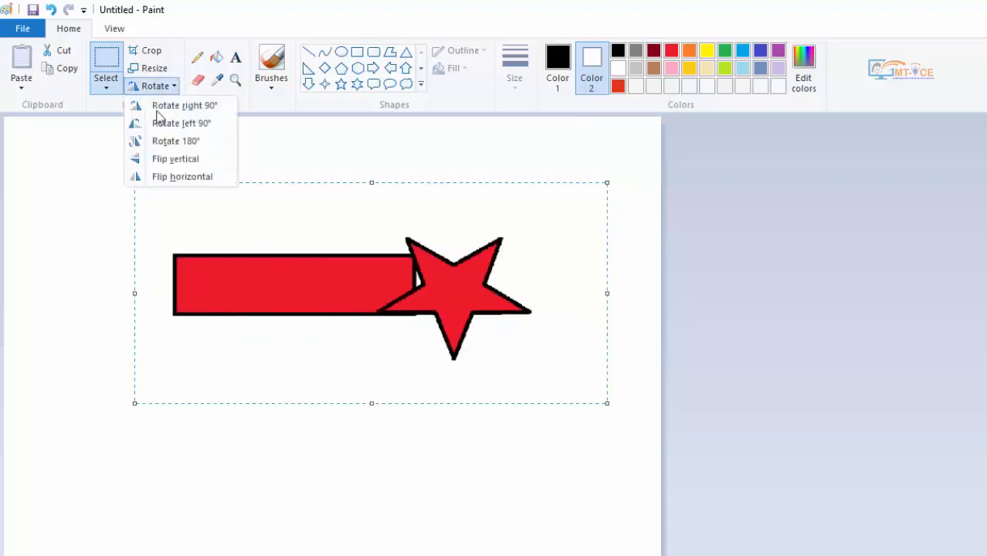
pyautogui.click(158, 178)
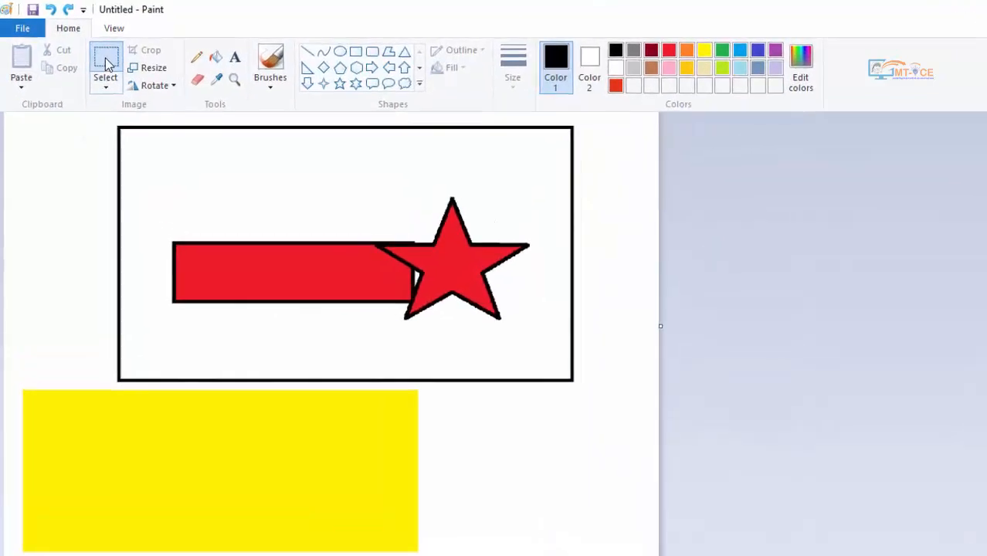
# - Select a rectangular area around the star, try moving it within the black frame, and cancel the selection
pyautogui.click(109, 65)
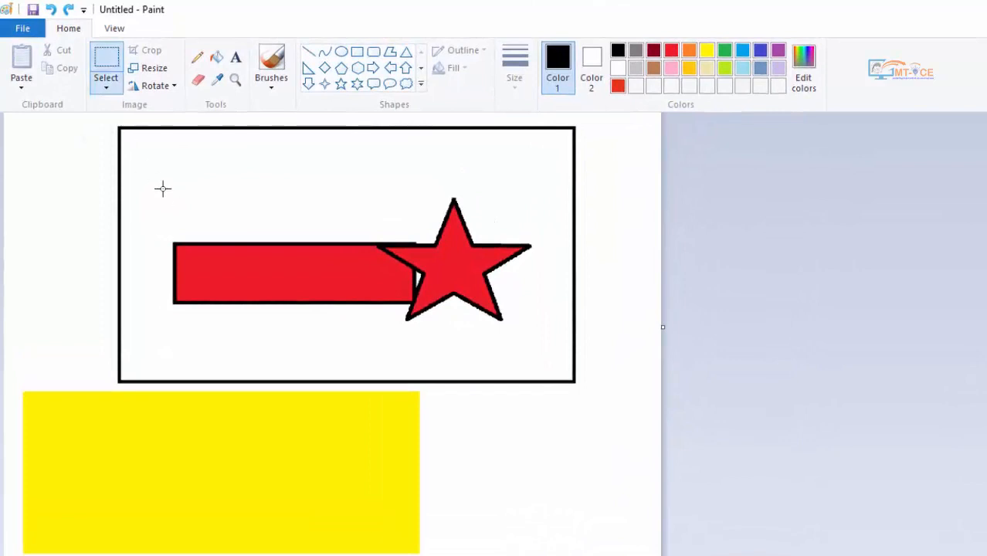
pyautogui.moveTo(347, 209); pyautogui.dragTo(530, 361)
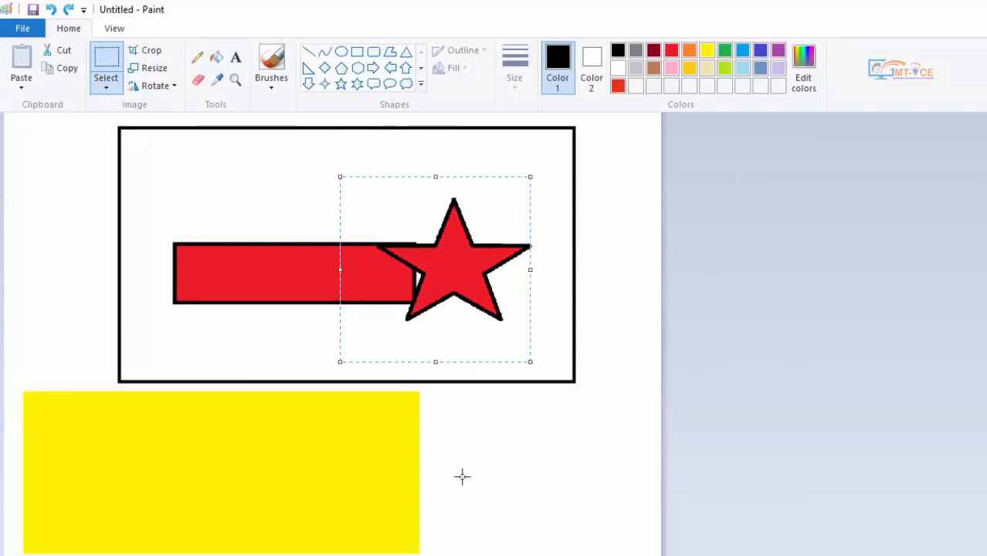
pyautogui.click(456, 256)
pyautogui.moveTo(454, 261)
pyautogui.mouseDown()
pyautogui.moveTo(447, 369)
pyautogui.moveTo(420, 405)
pyautogui.moveTo(239, 434)
pyautogui.moveTo(101, 214)
pyautogui.moveTo(299, 161)
pyautogui.moveTo(504, 235)
pyautogui.moveTo(455, 257)
pyautogui.mouseUp()
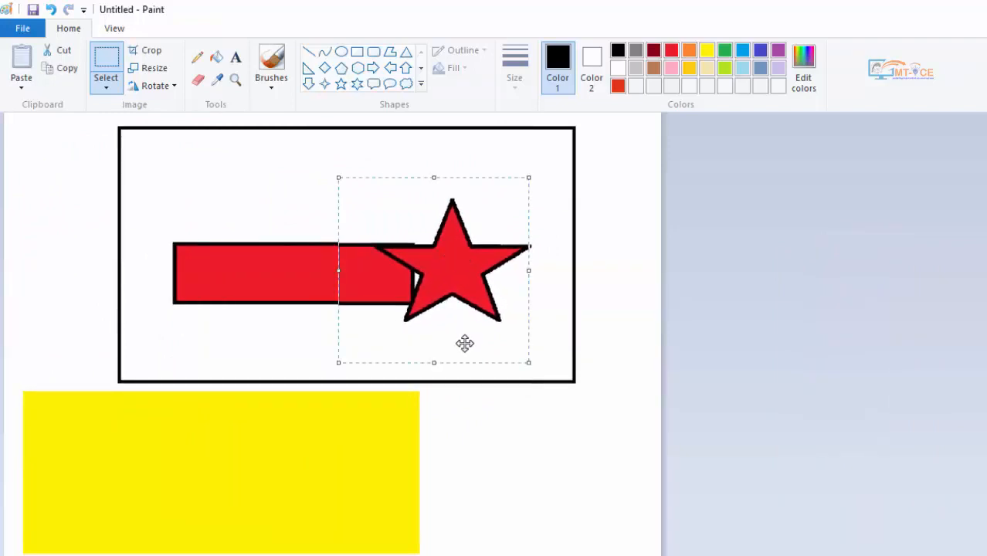
pyautogui.press('Escape')
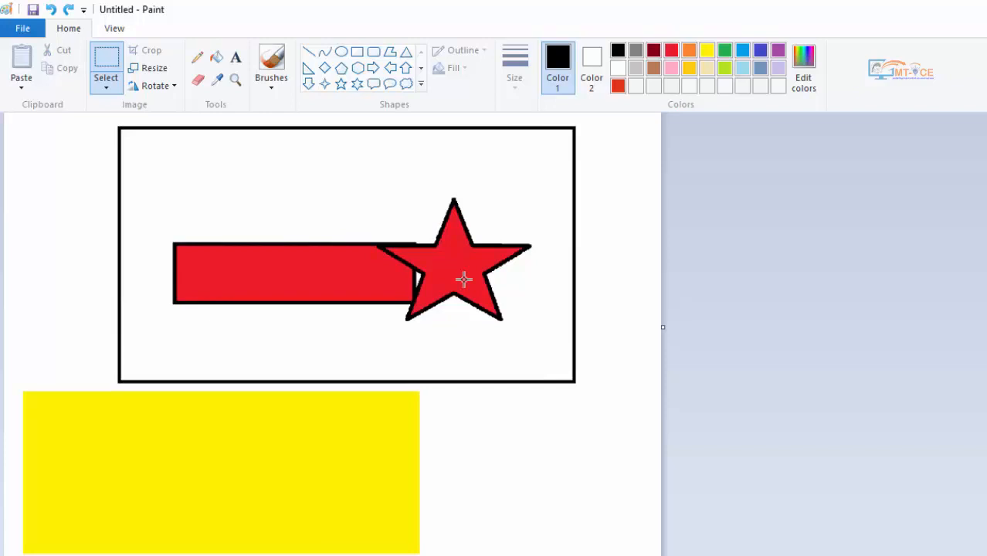
# - Outline the star with a free-form selection, try moving the selected part, and deselect it
pyautogui.click(107, 93)
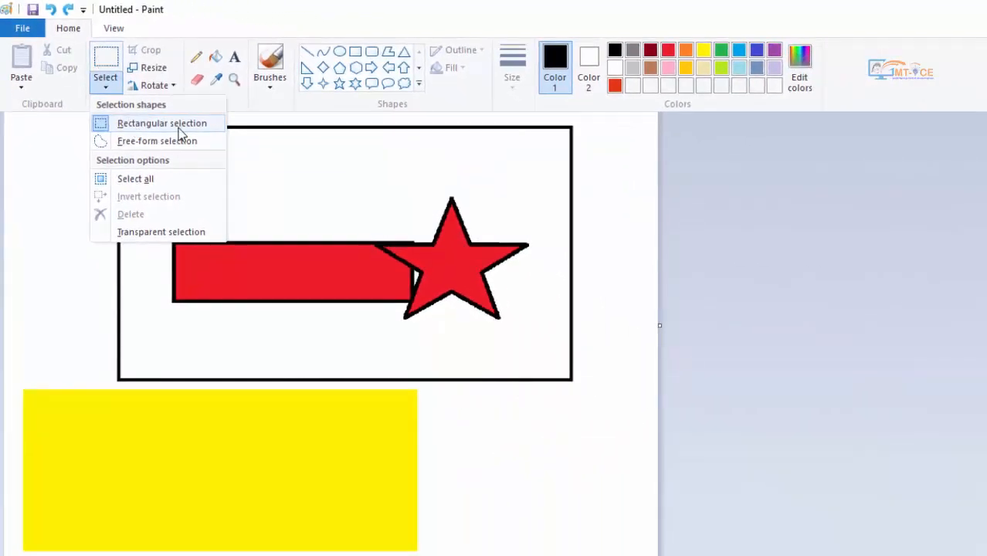
pyautogui.click(158, 142)
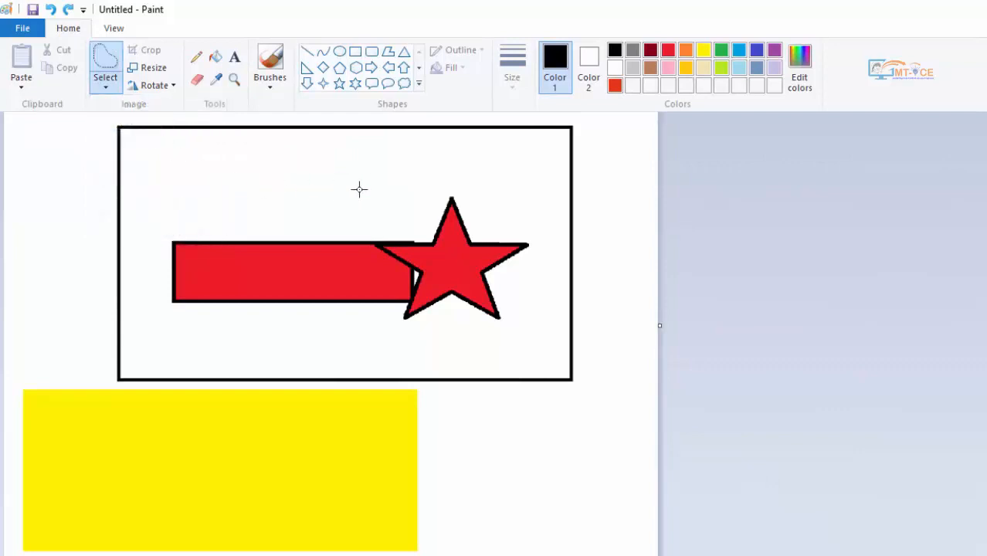
pyautogui.moveTo(444, 176)
pyautogui.mouseDown()
pyautogui.moveTo(415, 194)
pyautogui.moveTo(395, 233)
pyautogui.moveTo(414, 294)
pyautogui.moveTo(512, 315)
pyautogui.moveTo(535, 211)
pyautogui.moveTo(479, 183)
pyautogui.moveTo(395, 195)
pyautogui.mouseUp()
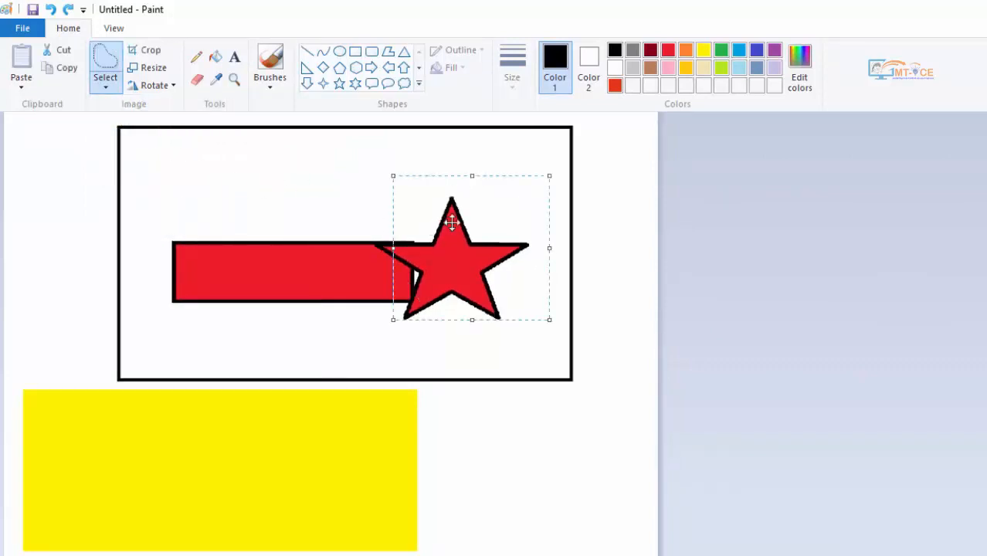
pyautogui.moveTo(449, 230)
pyautogui.mouseDown()
pyautogui.moveTo(439, 294)
pyautogui.moveTo(376, 447)
pyautogui.moveTo(464, 403)
pyautogui.moveTo(502, 211)
pyautogui.moveTo(470, 237)
pyautogui.moveTo(474, 229)
pyautogui.moveTo(406, 206)
pyautogui.moveTo(300, 397)
pyautogui.moveTo(307, 468)
pyautogui.moveTo(456, 243)
pyautogui.mouseUp()
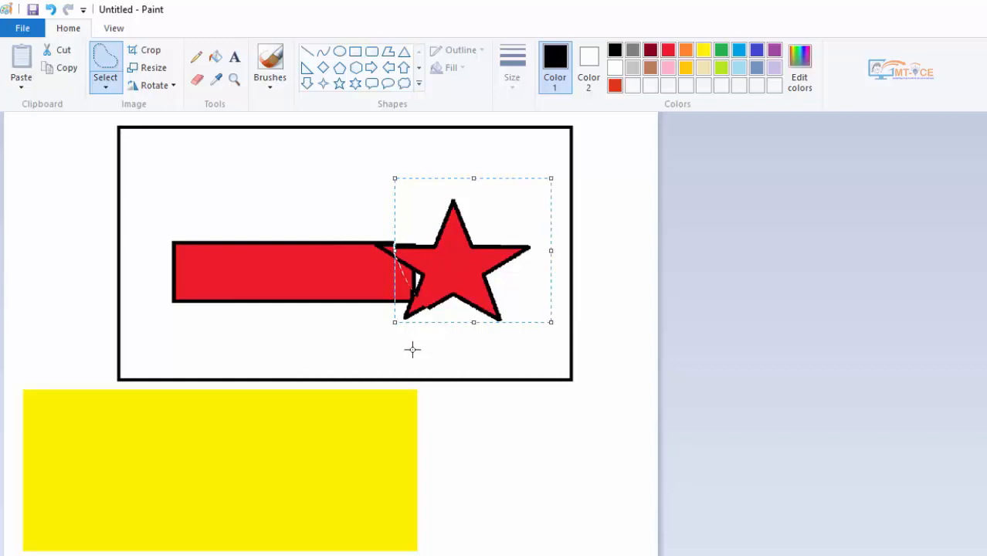
pyautogui.click(411, 350)
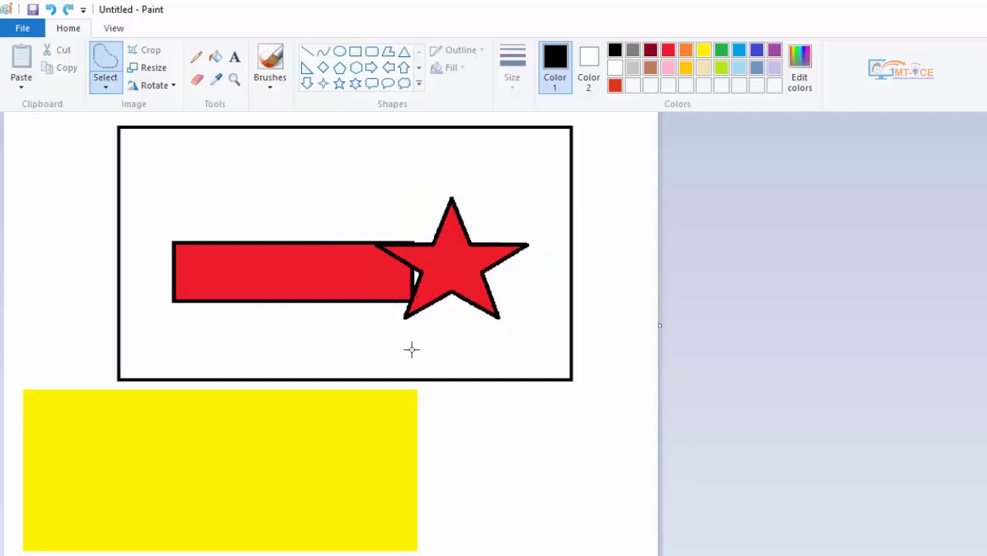
# - Select the entire picture, delete it, and undo the deletion
pyautogui.click(106, 90)
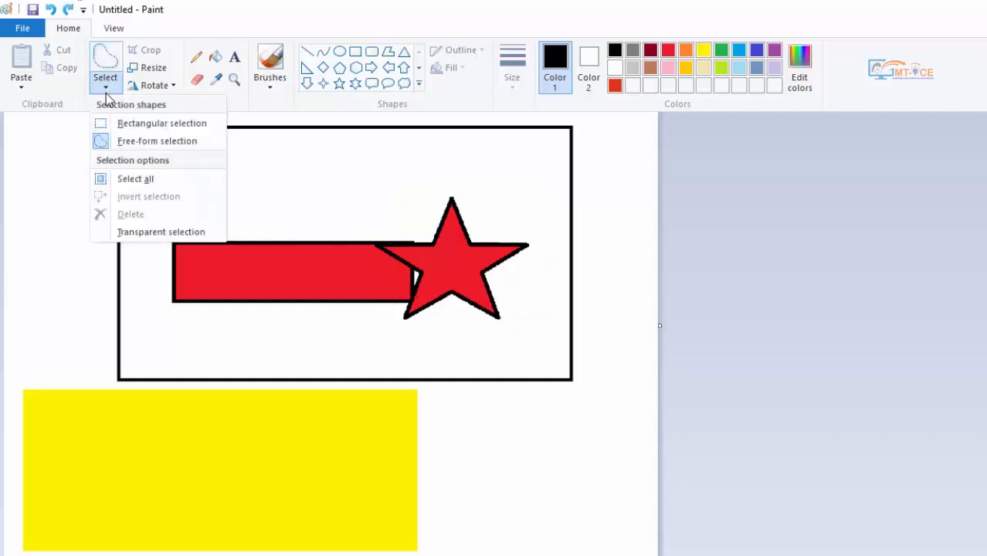
pyautogui.click(142, 184)
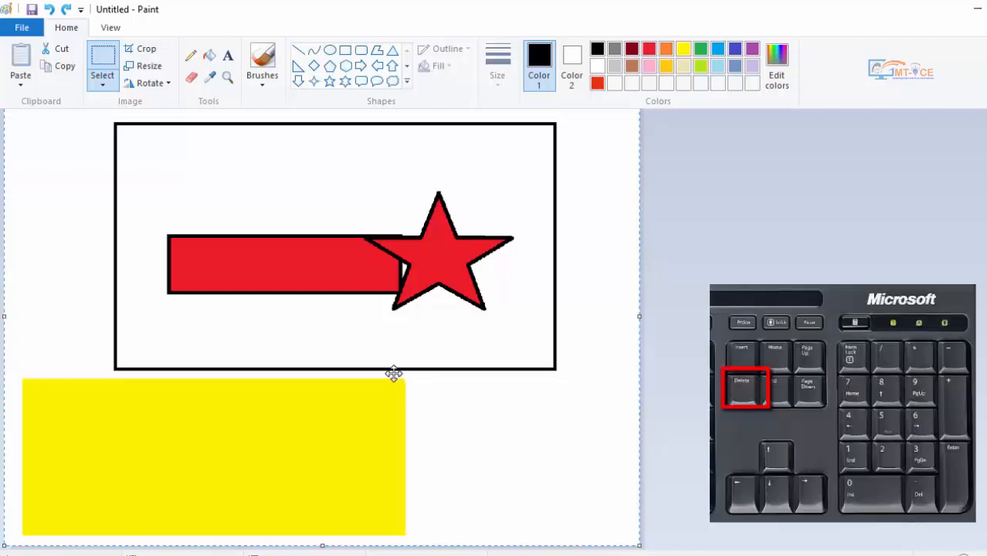
pyautogui.press('Delete')
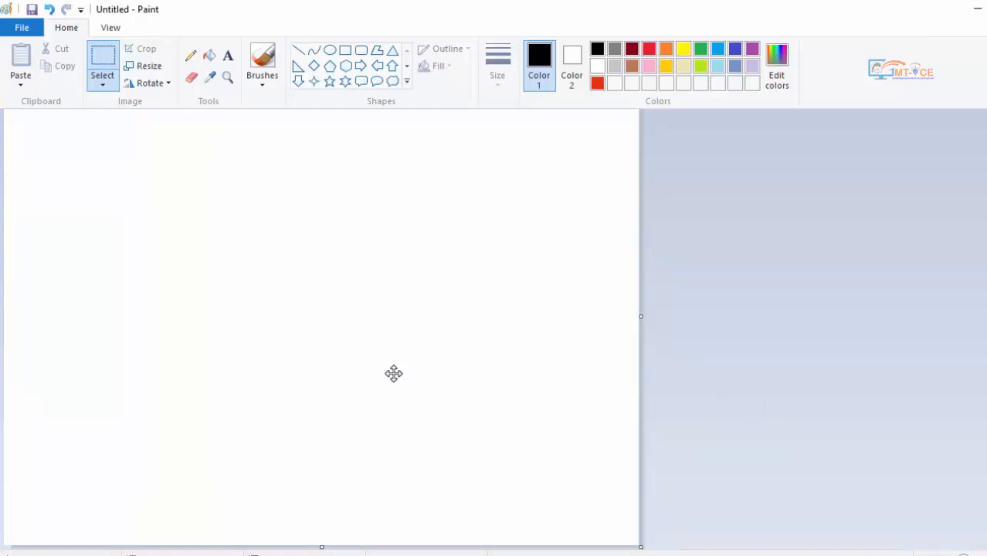
pyautogui.hotkey('ctrl', 'z')
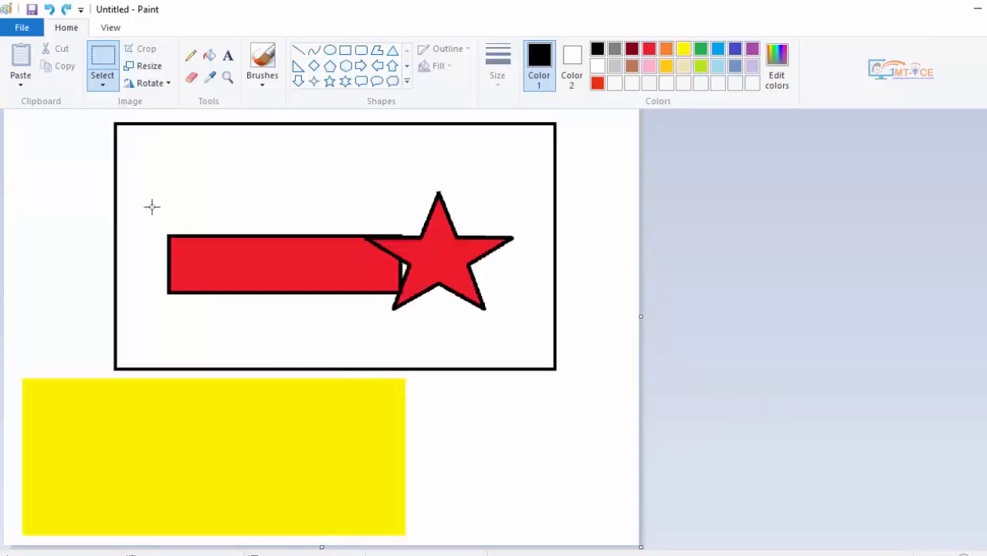
# - Select a rectangular area covering the red rectangle's end and part of the star, and invert the selection
pyautogui.click(108, 88)
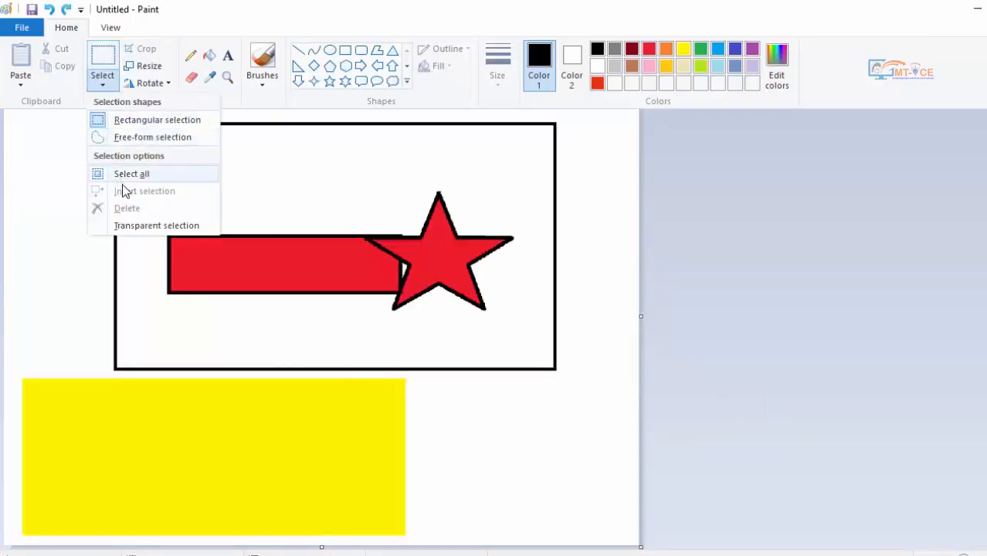
pyautogui.click(298, 165)
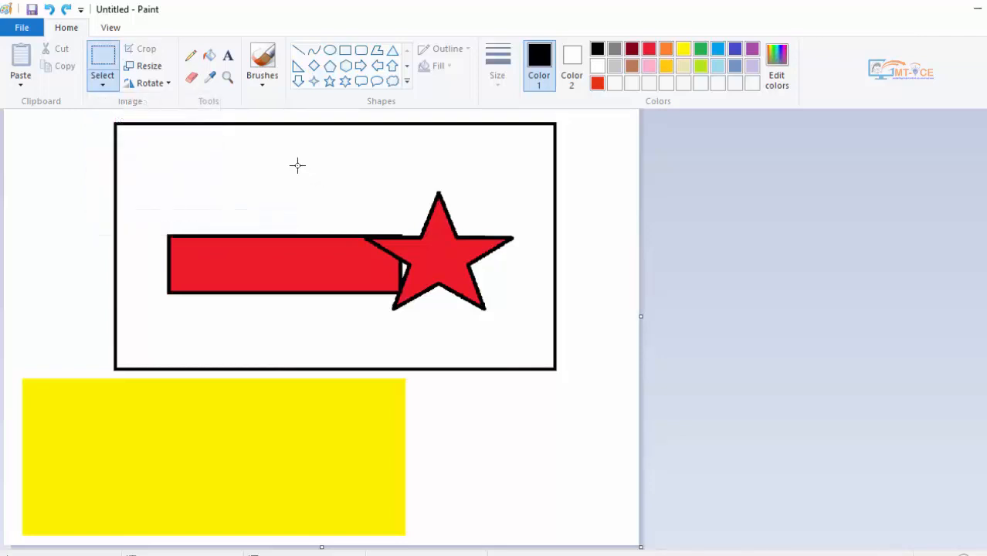
pyautogui.moveTo(297, 165); pyautogui.dragTo(464, 349)
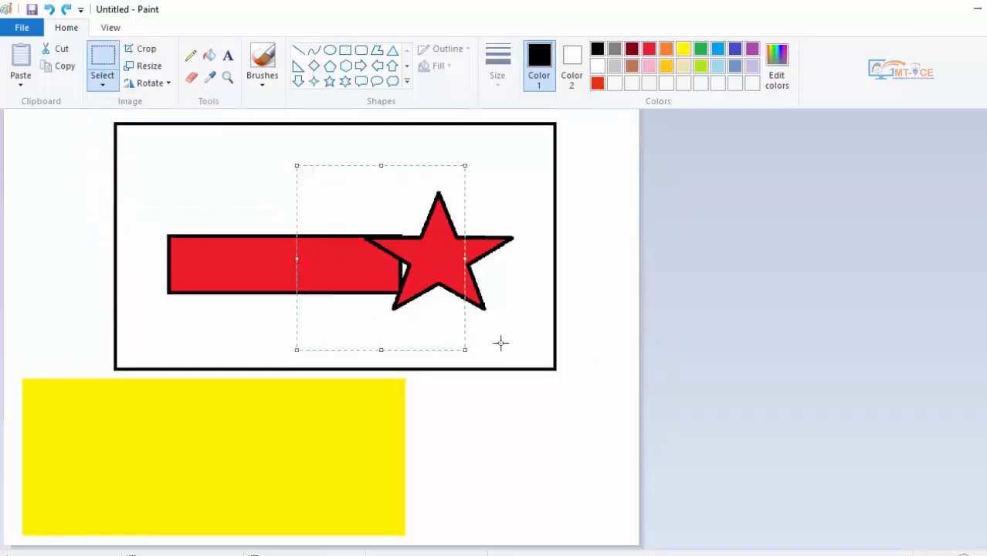
pyautogui.click(102, 84)
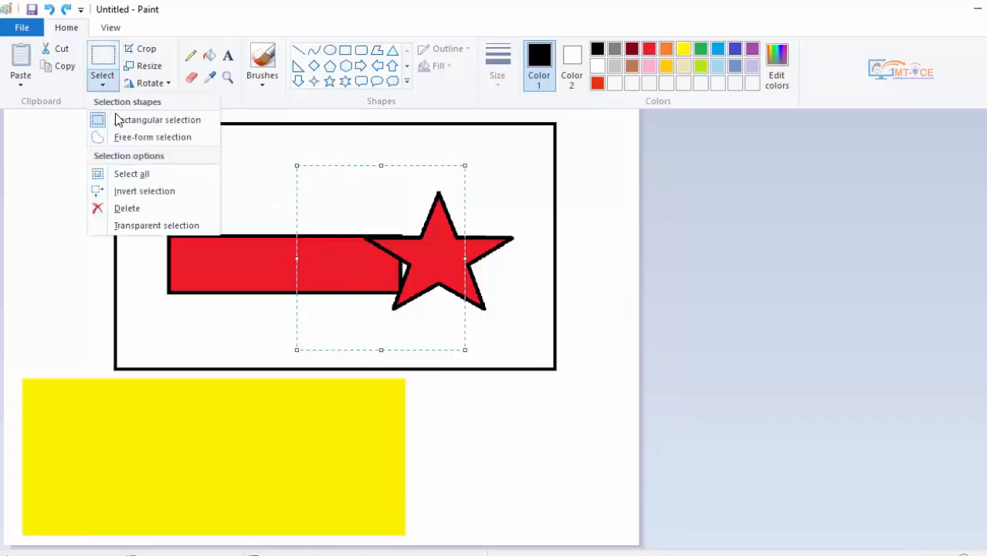
pyautogui.click(139, 193)
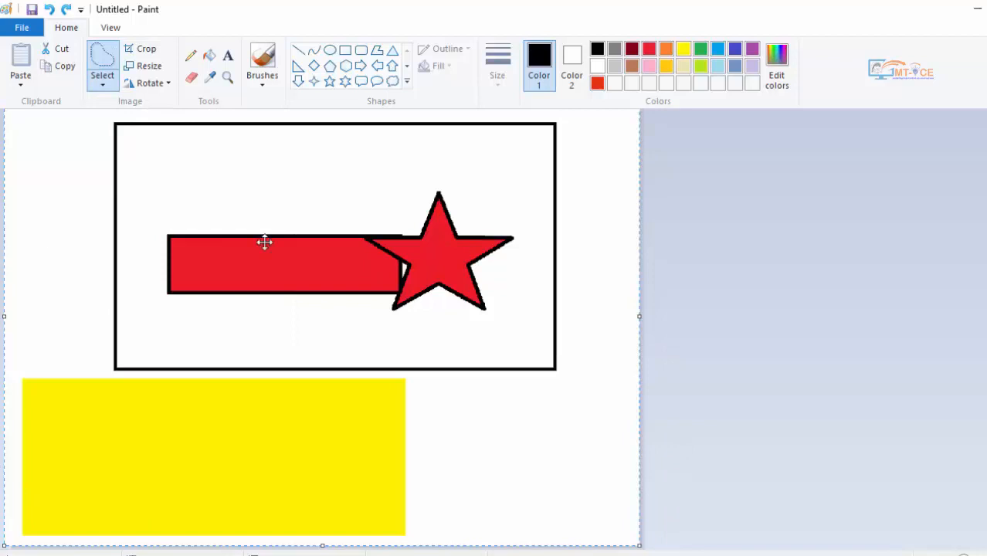
pyautogui.click(111, 85)
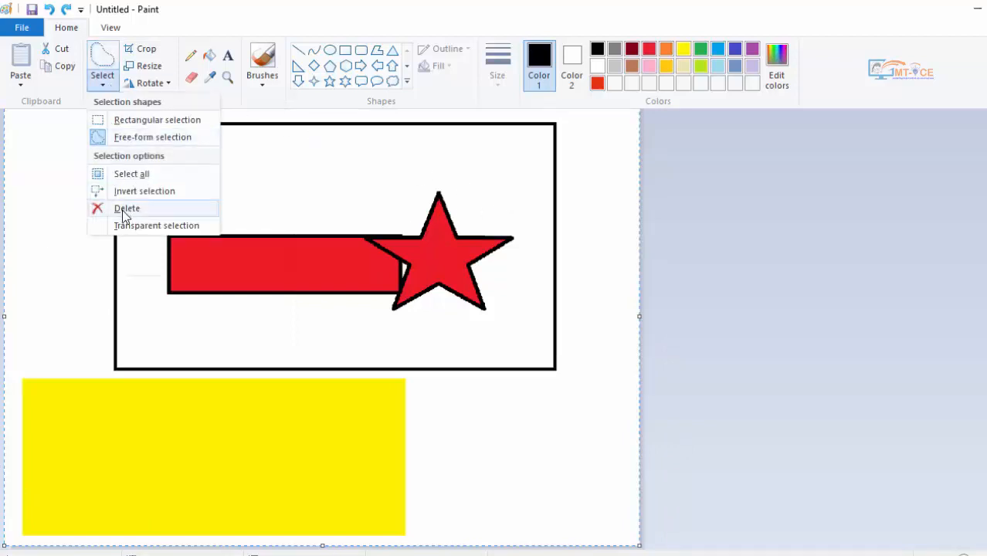
pyautogui.click(216, 191)
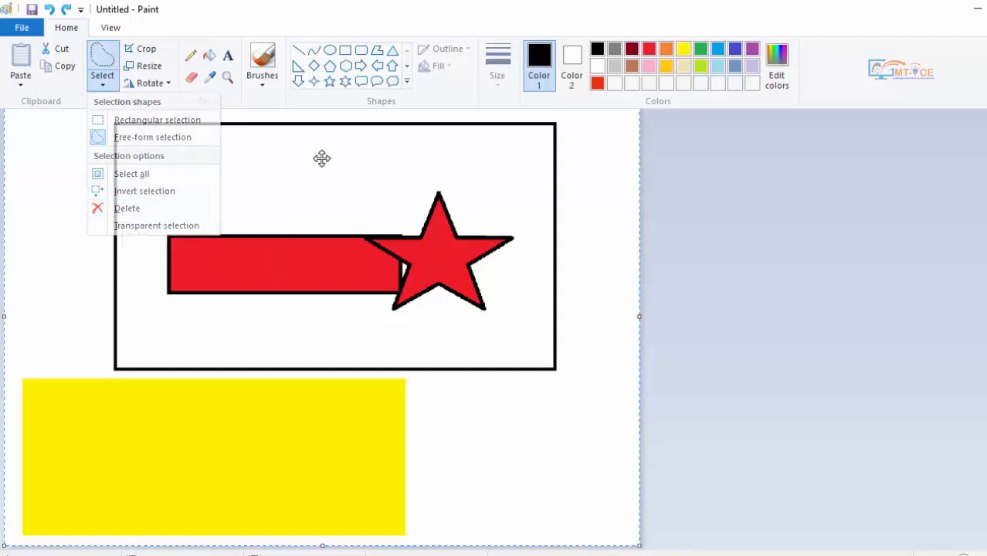
# - Select the star with a rectangular selection, delete the selected area, and undo the deletion
pyautogui.click(102, 83)
pyautogui.click(102, 121)
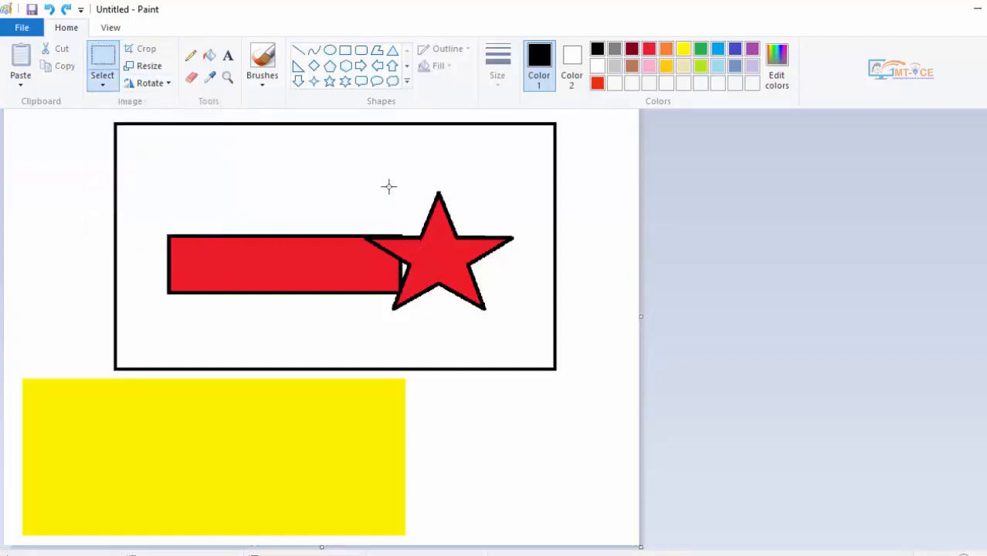
pyautogui.moveTo(327, 159); pyautogui.dragTo(533, 347)
pyautogui.click(102, 78)
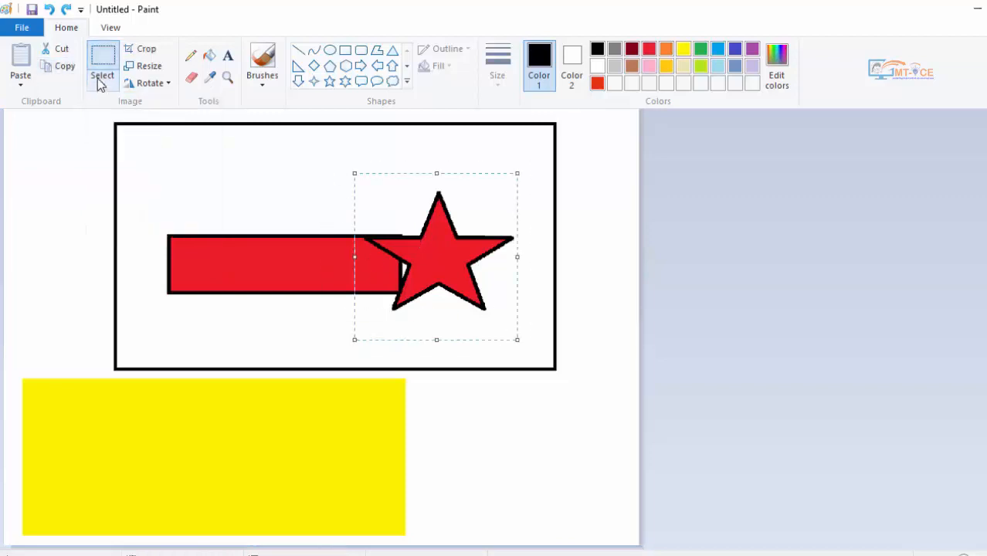
pyautogui.click(102, 77)
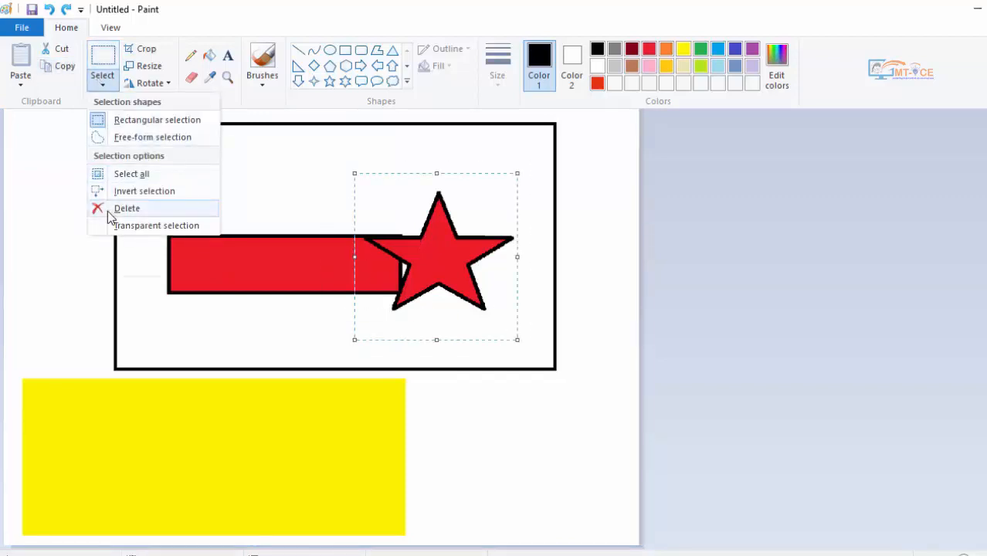
pyautogui.click(108, 210)
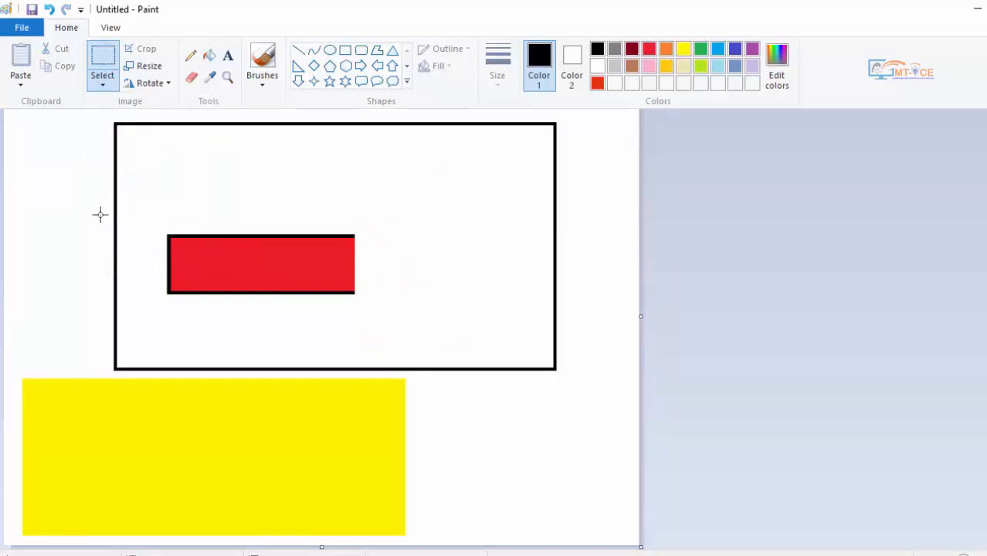
pyautogui.hotkey('ctrl', 'z')
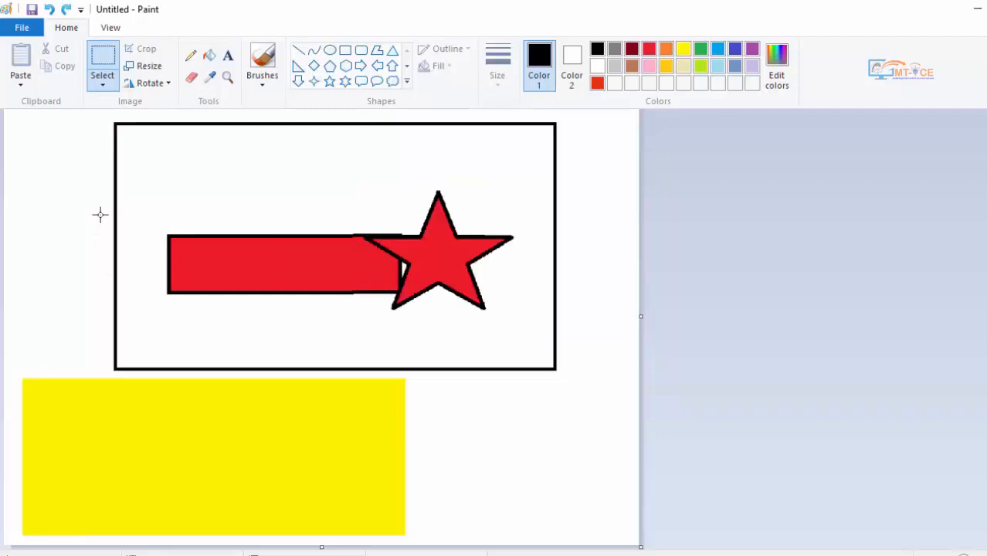
# - Select a rectangular area around the star and move it onto the yellow rectangle
pyautogui.click(102, 85)
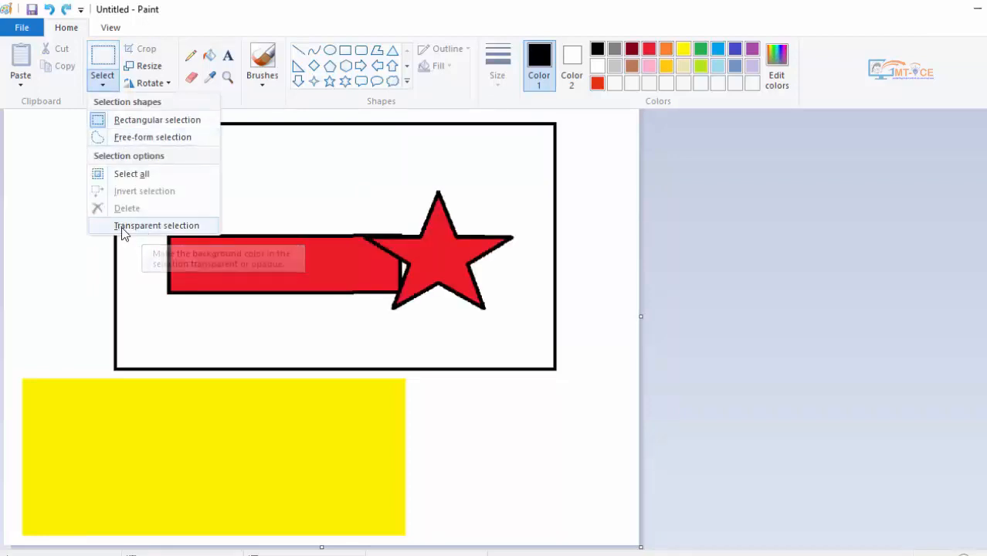
pyautogui.click(133, 174)
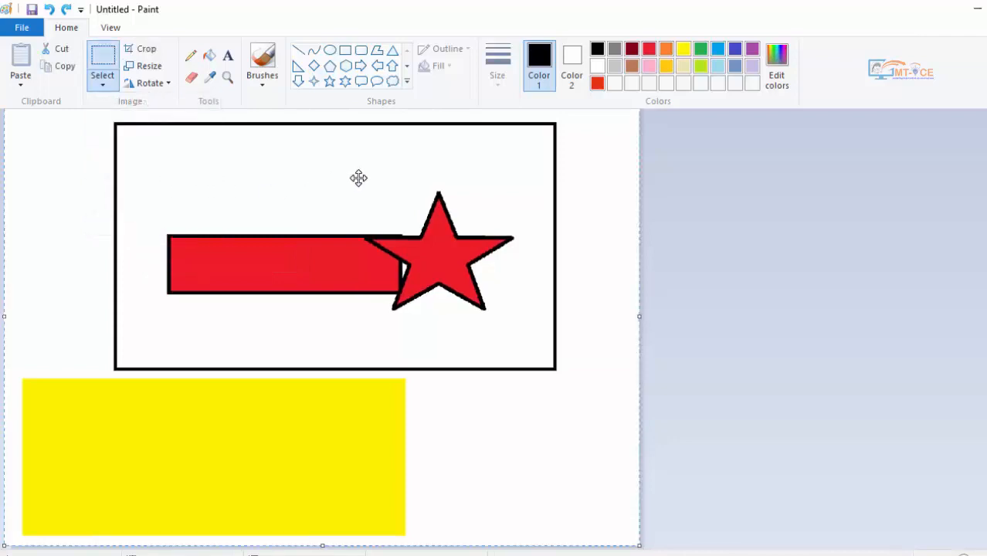
pyautogui.click(102, 55)
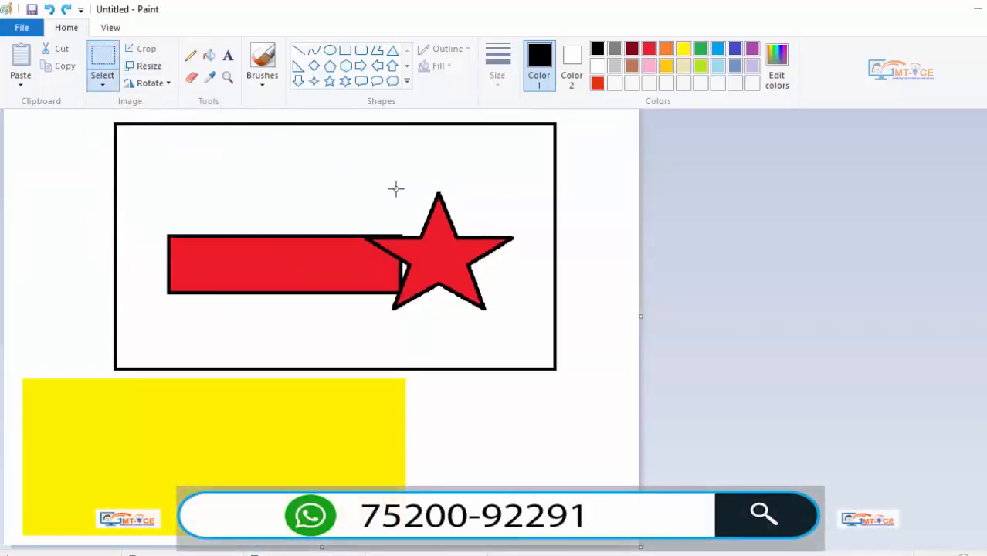
pyautogui.moveTo(358, 179); pyautogui.dragTo(511, 327)
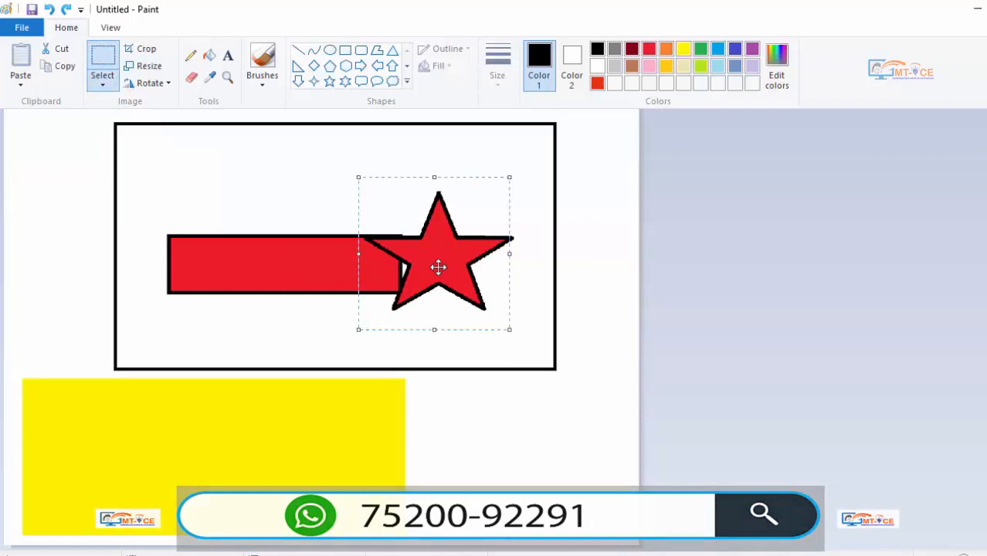
pyautogui.moveTo(439, 269); pyautogui.dragTo(265, 461)
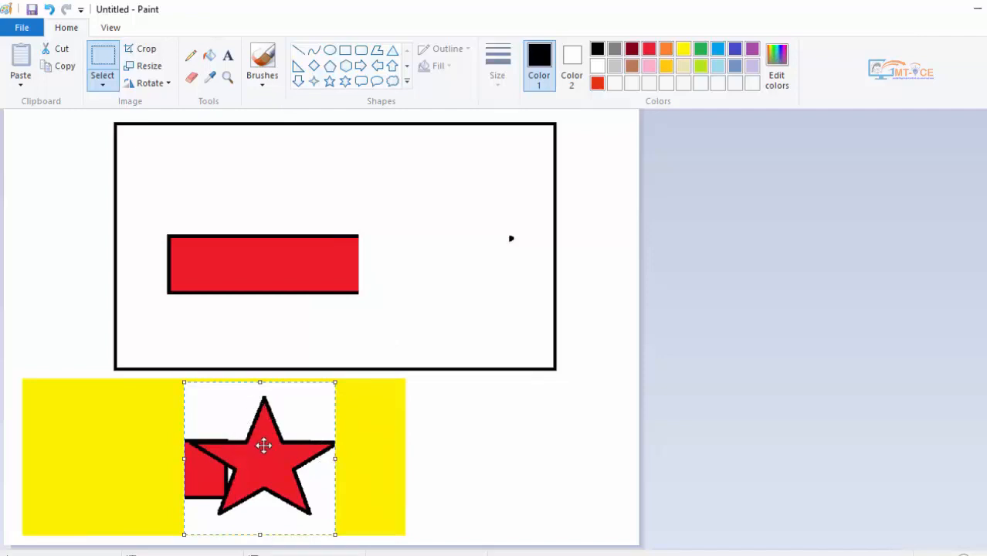
# - Turn on transparent selection and move the star back beside the red rectangle in the black frame
pyautogui.click(105, 87)
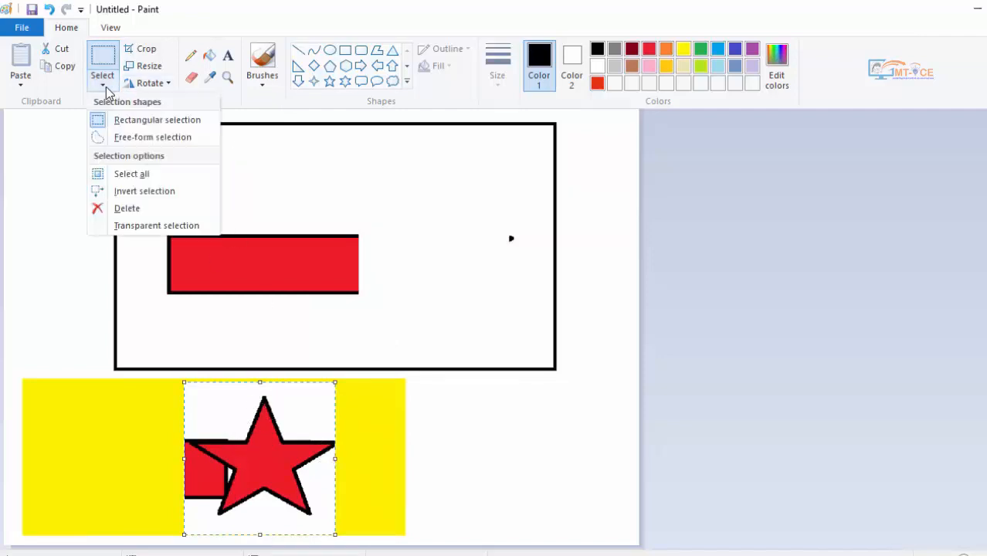
pyautogui.click(102, 227)
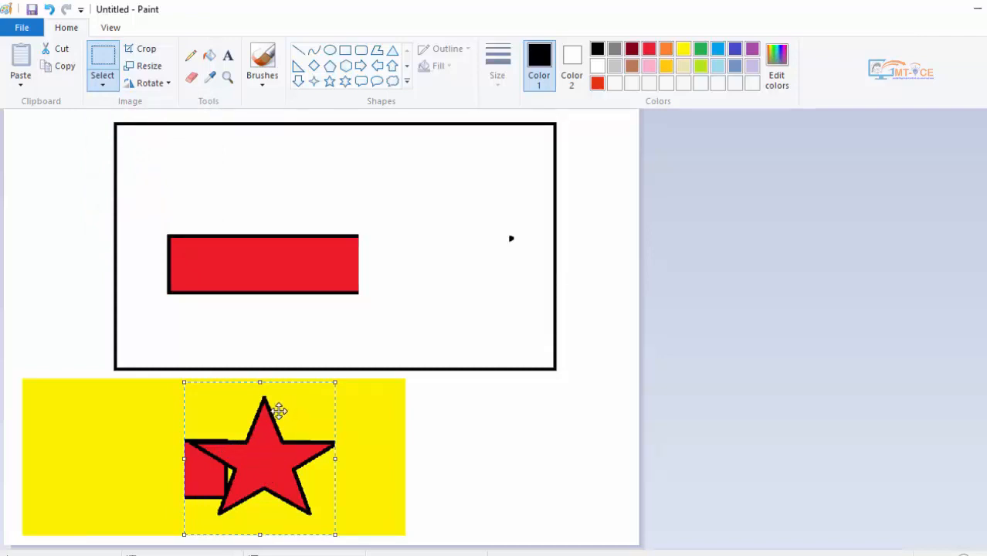
pyautogui.moveTo(253, 445); pyautogui.dragTo(421, 247)
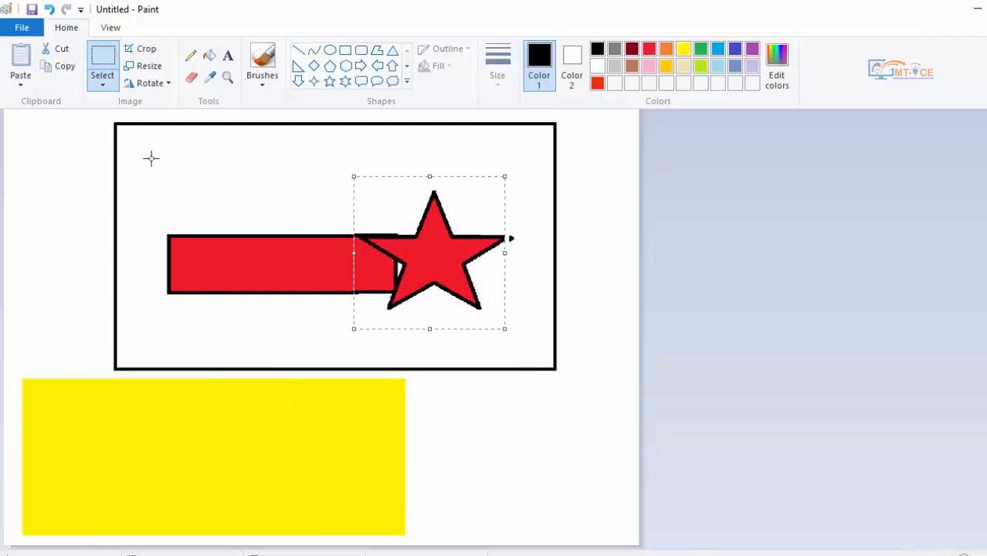
# - Select the red rectangle and star together and move them down over the yellow rectangle
pyautogui.moveTo(149, 157); pyautogui.dragTo(535, 361)
pyautogui.moveTo(457, 284); pyautogui.dragTo(426, 391)
pyautogui.moveTo(409, 326); pyautogui.dragTo(353, 445)
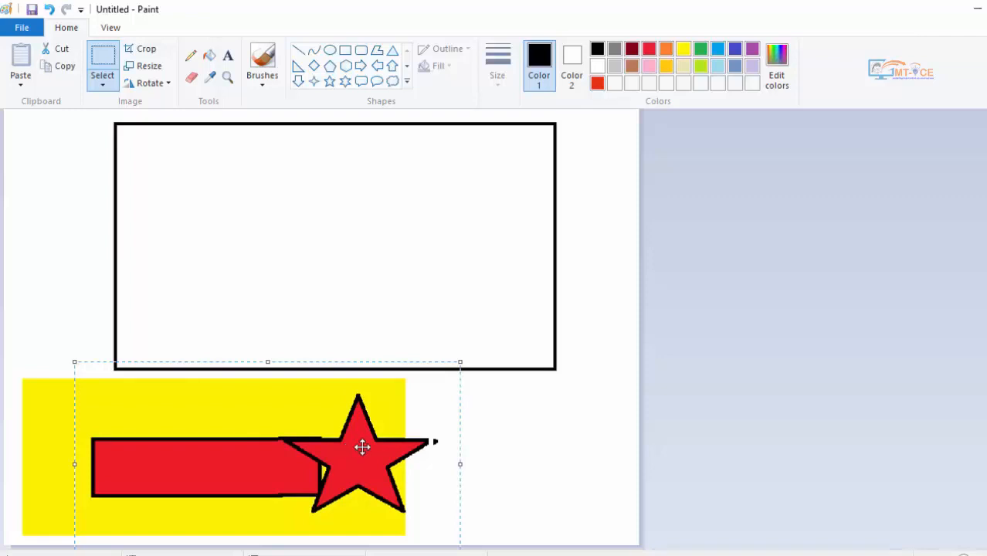
# - Turn off transparent selection and move the selected rectangle and star back up into the black frame
pyautogui.click(101, 84)
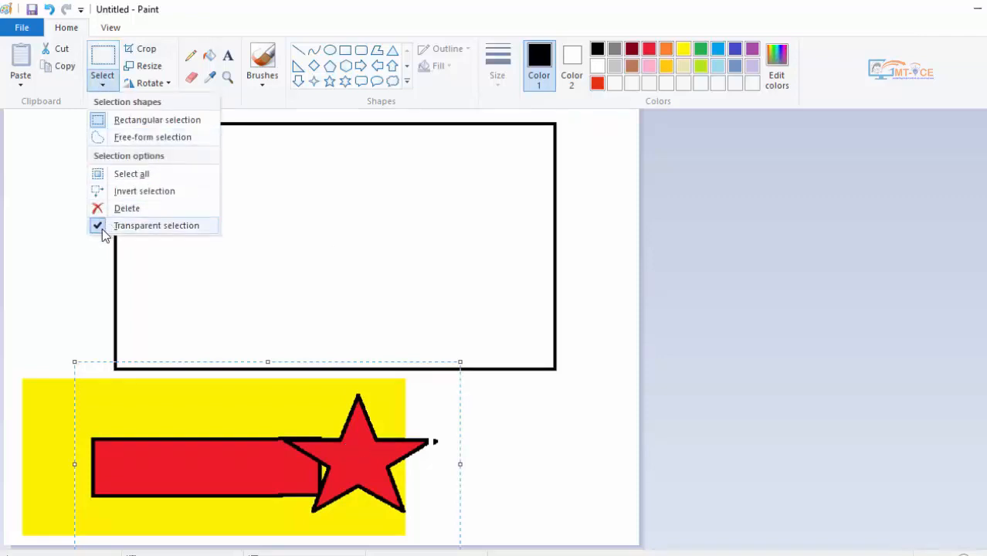
pyautogui.click(102, 229)
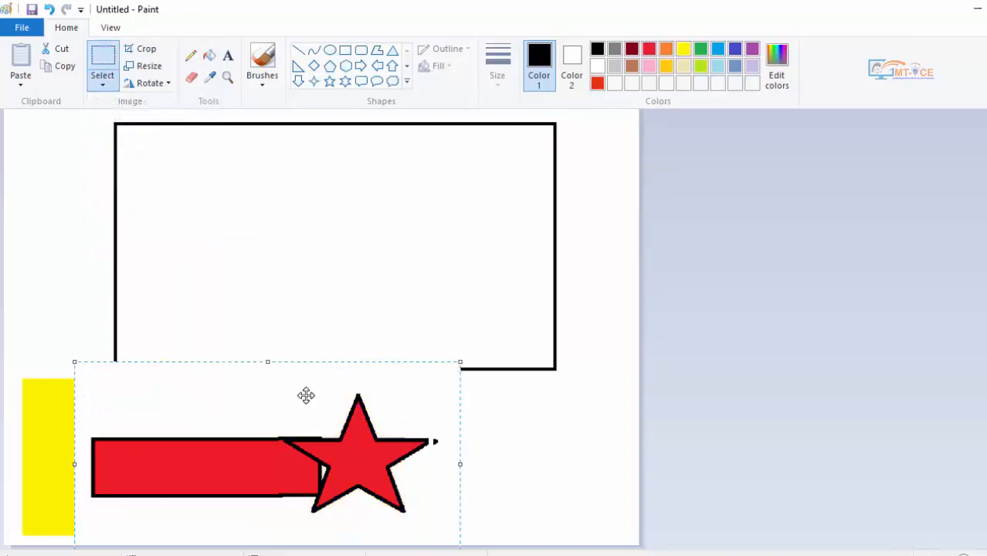
pyautogui.moveTo(264, 454); pyautogui.dragTo(341, 214)
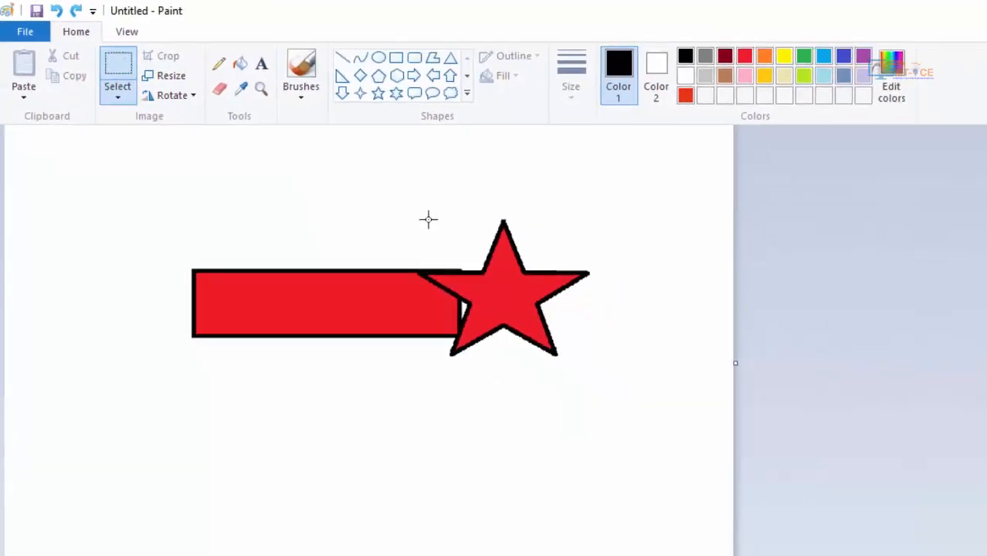
# - Select a rectangular area around the star, cut and paste it, and place the pasted piece below and beyond the red rectangle's cut end
pyautogui.moveTo(395, 183)
pyautogui.mouseDown()
pyautogui.moveTo(414, 261)
pyautogui.moveTo(605, 397)
pyautogui.mouseUp()
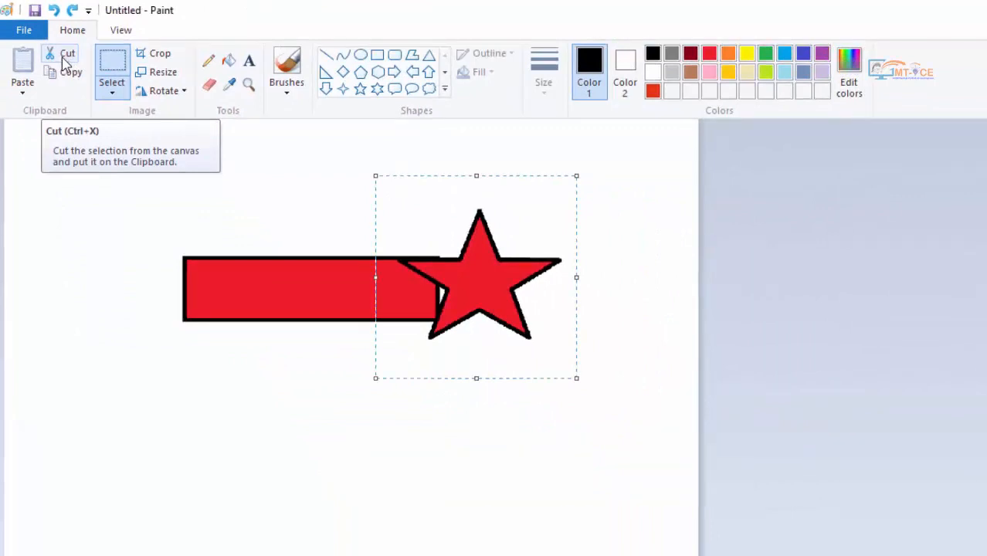
pyautogui.click(65, 59)
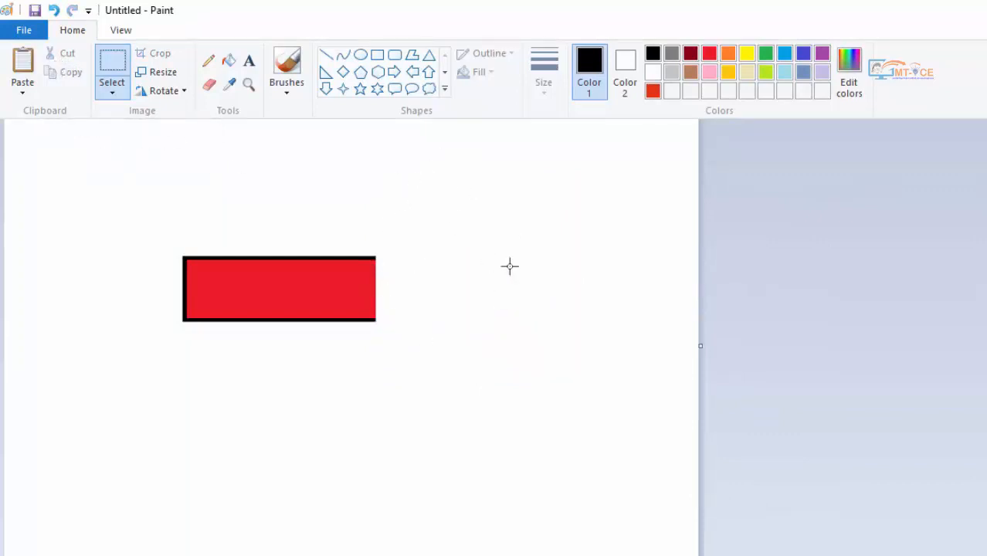
pyautogui.click(23, 60)
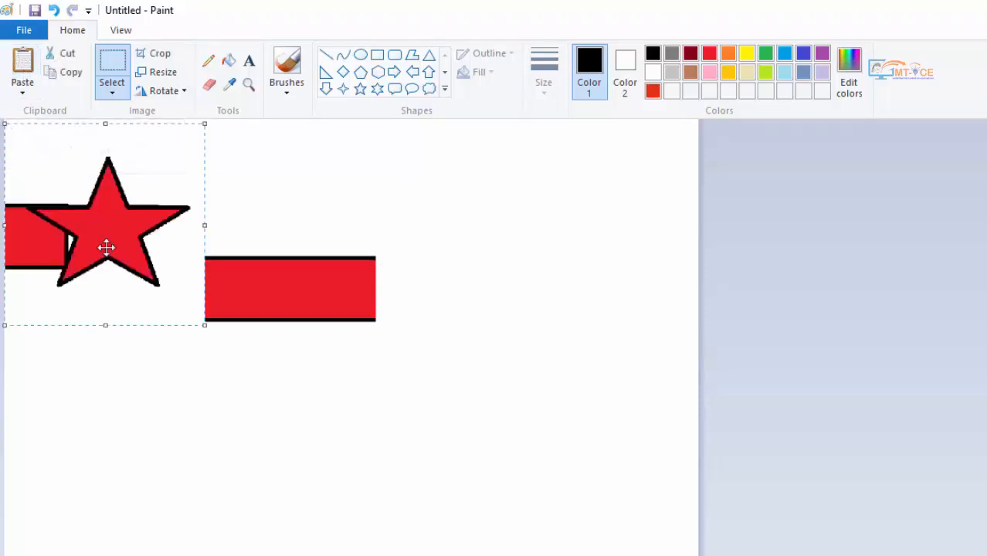
pyautogui.moveTo(112, 246); pyautogui.dragTo(505, 479)
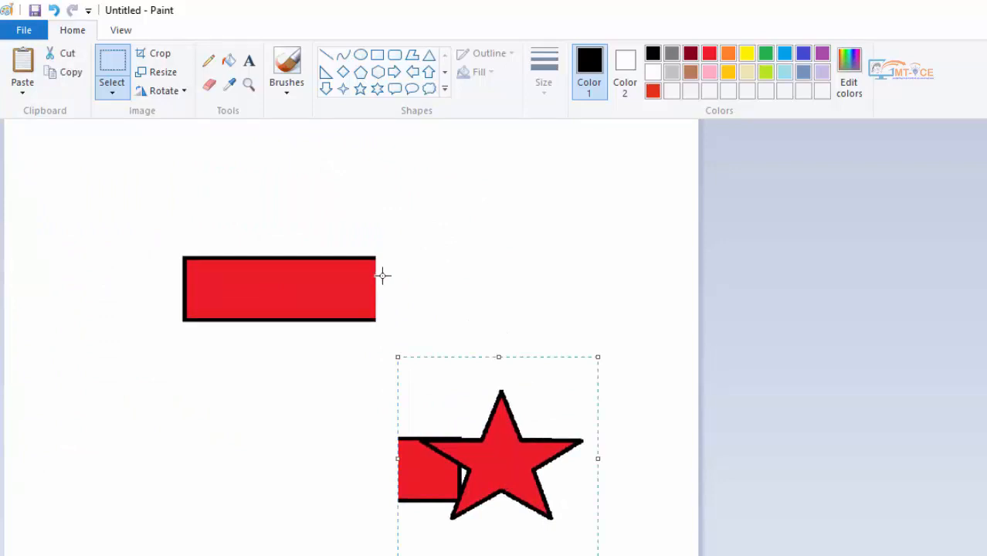
# - Undo the star's paste and cut, and redo both actions
pyautogui.click(54, 10)
pyautogui.hotkey('ctrl', 'y')
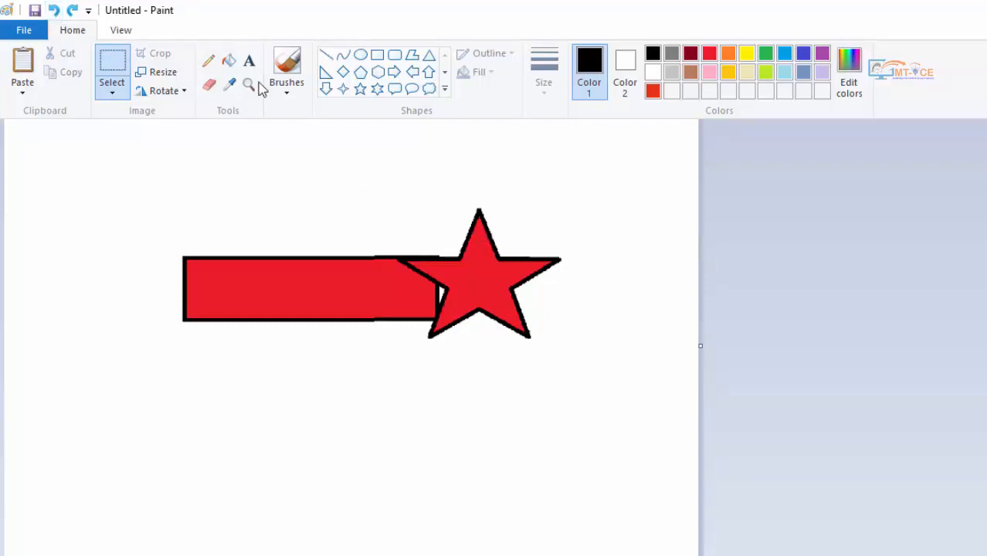
pyautogui.click(75, 11)
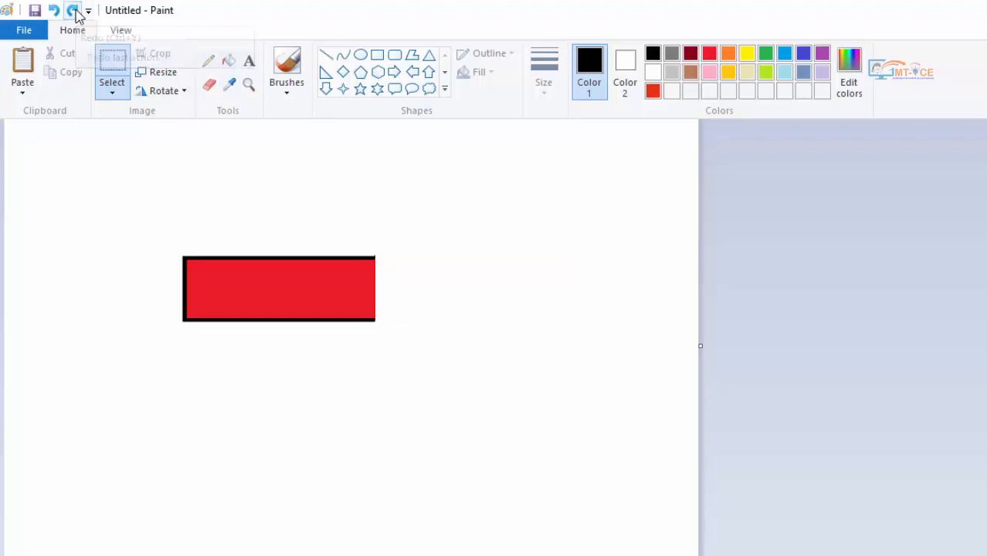
pyautogui.click(74, 11)
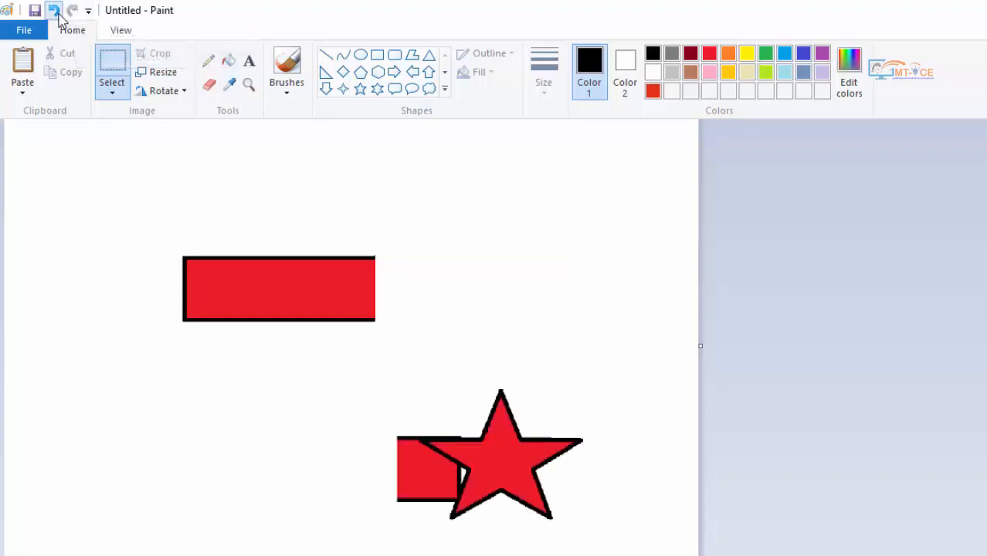
# - Undo the star's paste and cut, and copy a rectangular area around the restored star and place the pasted copy below the original
pyautogui.click(55, 13)
pyautogui.click(55, 12)
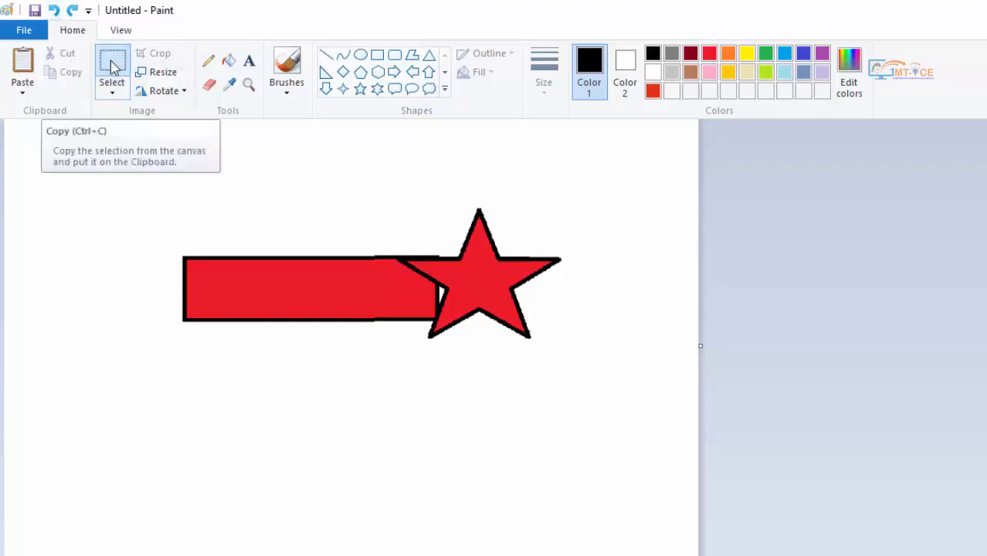
pyautogui.moveTo(306, 163); pyautogui.dragTo(600, 393)
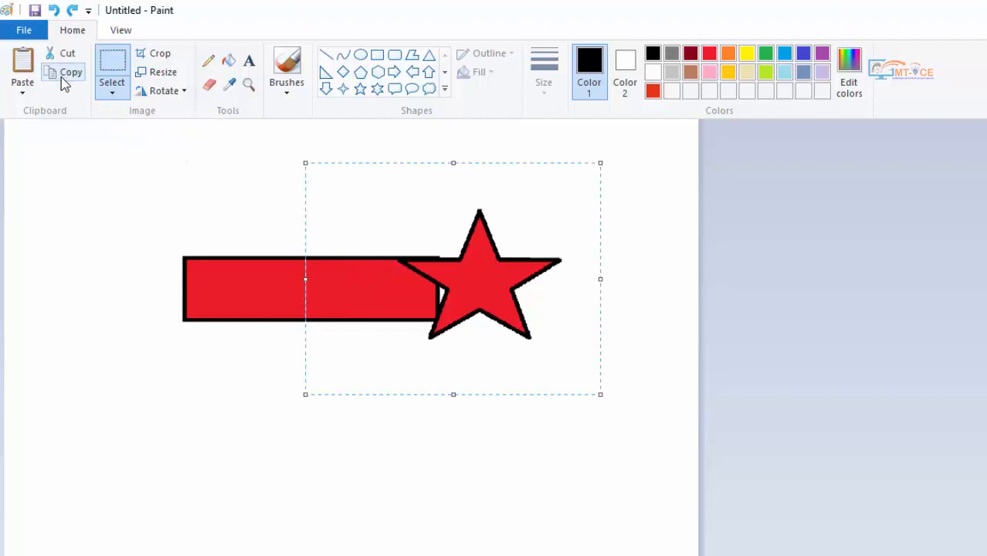
pyautogui.click(64, 75)
pyautogui.click(22, 61)
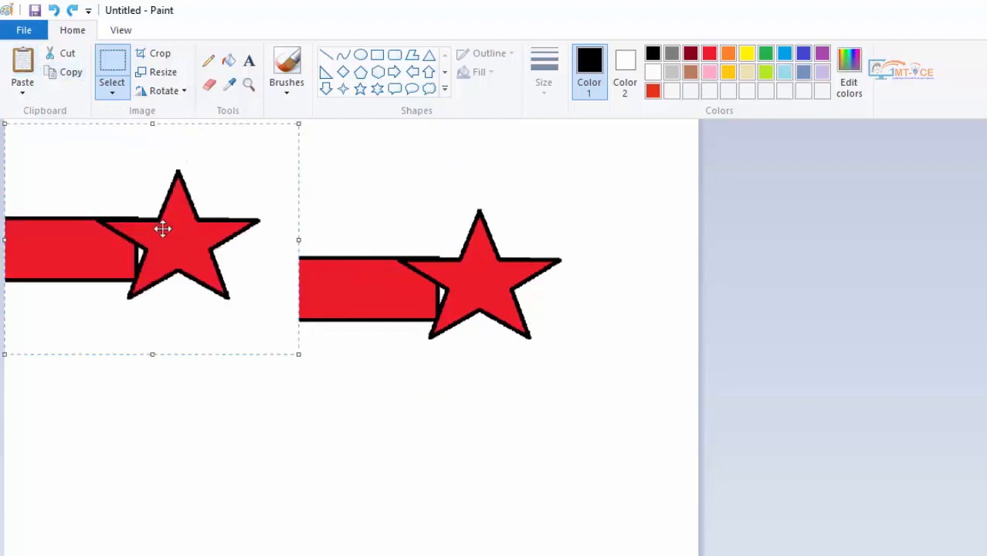
pyautogui.moveTo(162, 229); pyautogui.dragTo(433, 475)
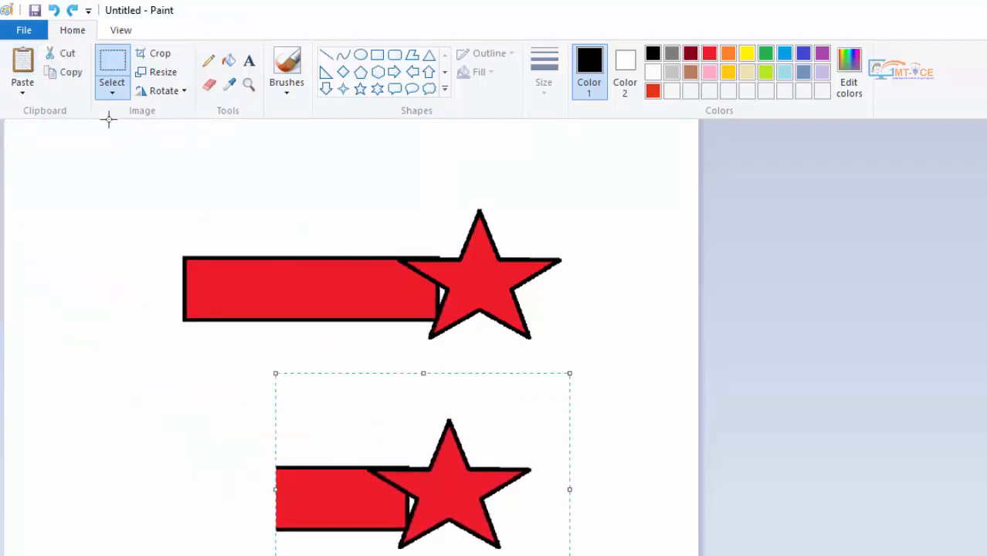
# - Paste three more copies of the star piece, stacking them along the canvas's left edge from the lower area up to the upper-left corner
pyautogui.click(23, 66)
pyautogui.moveTo(68, 177); pyautogui.dragTo(47, 463)
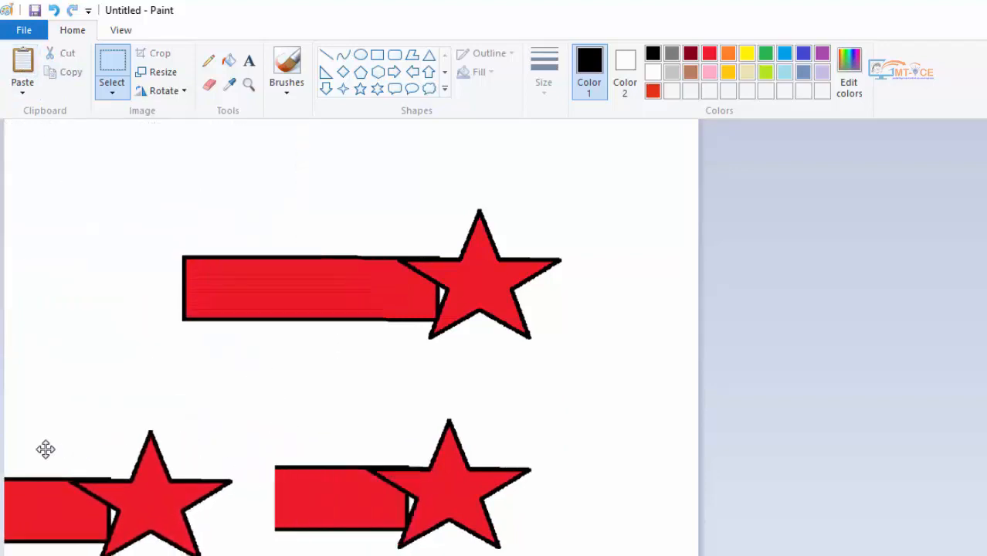
pyautogui.click(22, 62)
pyautogui.moveTo(106, 220); pyautogui.dragTo(83, 335)
pyautogui.click(24, 74)
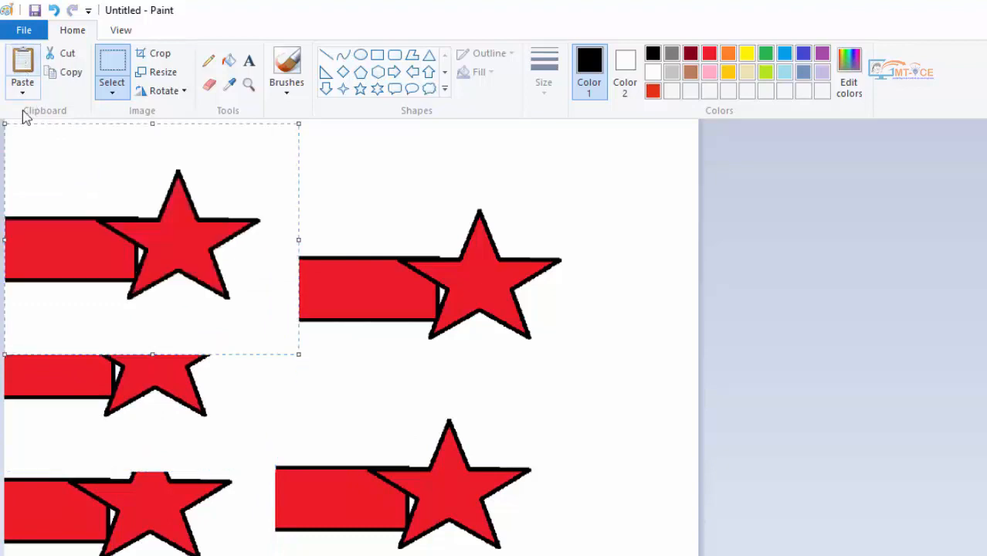